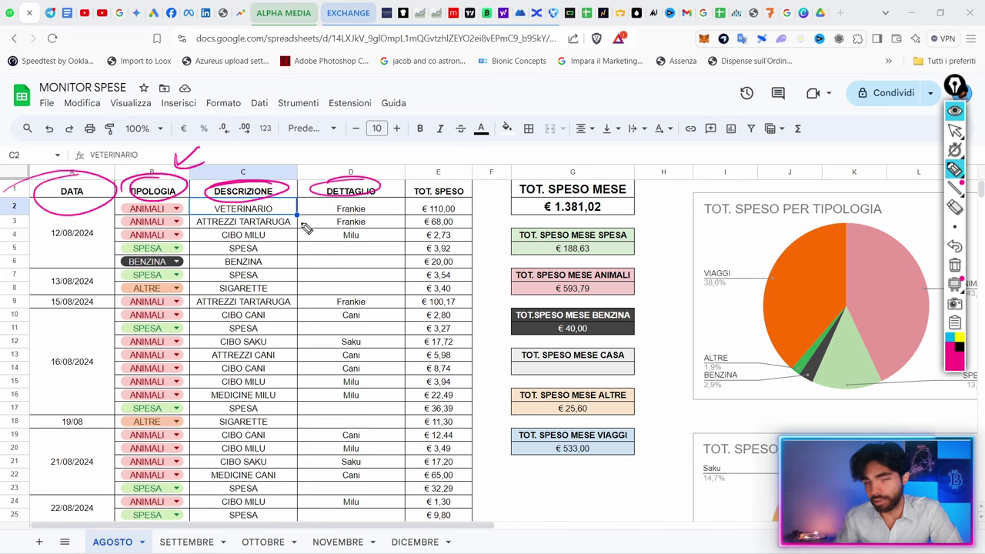
- Mark the TOT. SPESO header, the monthly total boxes in column G and the TIPOLOGIA header with the annotation pen, and clear the markings
{"action": "mouse_move", "coordinate": [415, 204]}
{"action": "left_mouse_down"}
{"action": "mouse_move", "coordinate": [402, 193]}
{"action": "mouse_move", "coordinate": [425, 182]}
{"action": "left_mouse_up"}
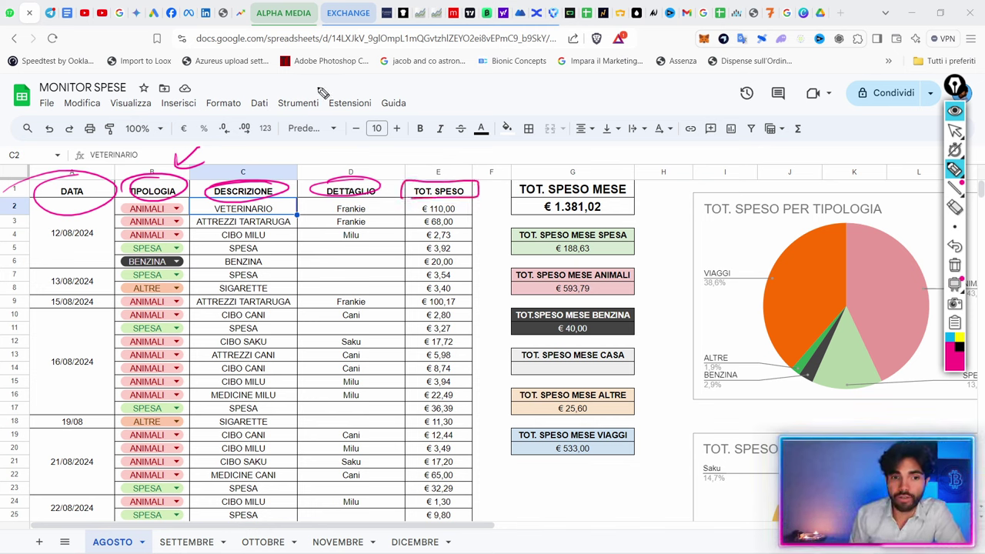
{"action": "left_click_drag", "start_coordinate": [384, 103], "coordinate": [455, 110]}
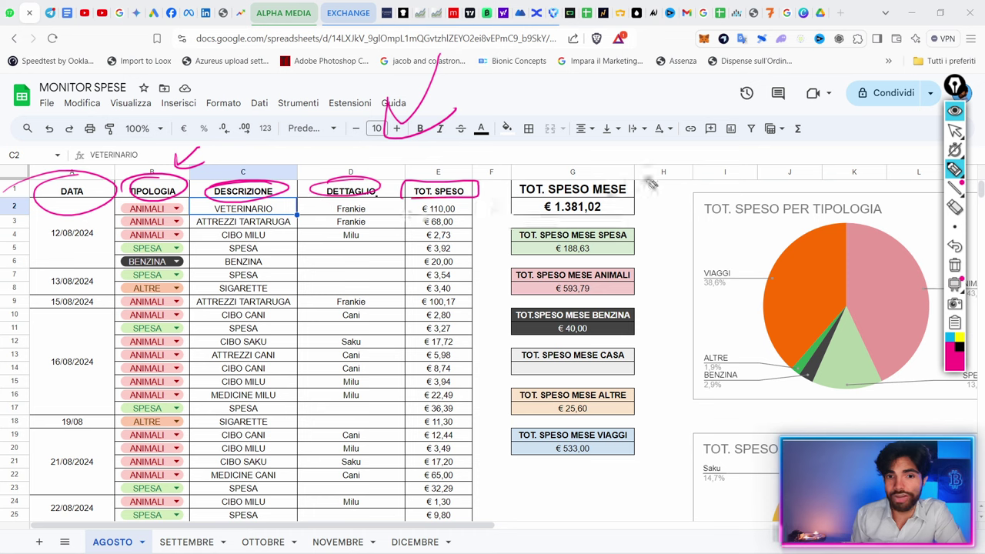
{"action": "mouse_move", "coordinate": [587, 186]}
{"action": "left_mouse_down"}
{"action": "mouse_move", "coordinate": [497, 198]}
{"action": "mouse_move", "coordinate": [588, 183]}
{"action": "left_mouse_up"}
{"action": "left_click_drag", "start_coordinate": [531, 229], "coordinate": [530, 225]}
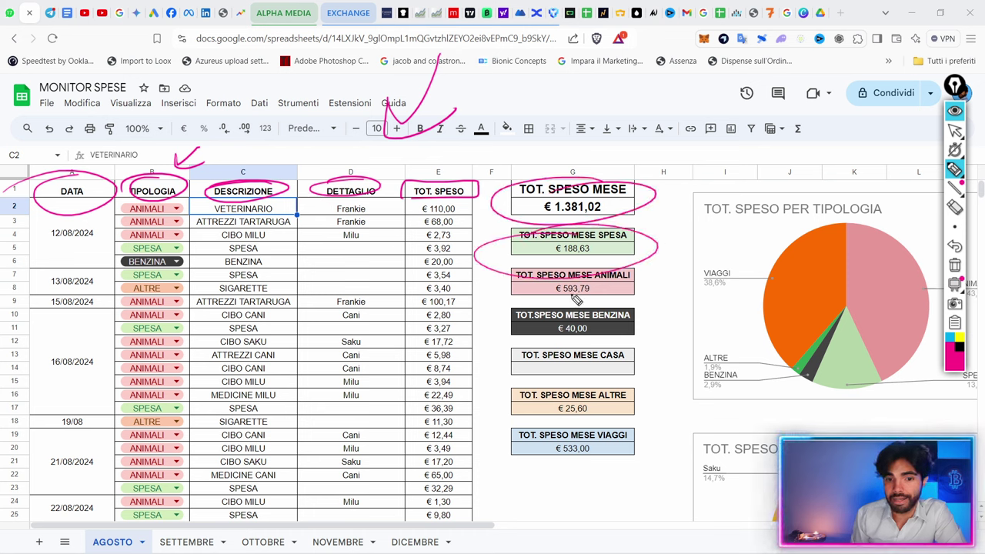
{"action": "left_click_drag", "start_coordinate": [483, 286], "coordinate": [620, 266]}
{"action": "left_click_drag", "start_coordinate": [508, 337], "coordinate": [514, 326]}
{"action": "mouse_move", "coordinate": [163, 189]}
{"action": "left_mouse_down"}
{"action": "mouse_move", "coordinate": [123, 204]}
{"action": "mouse_move", "coordinate": [193, 169]}
{"action": "mouse_move", "coordinate": [205, 193]}
{"action": "left_mouse_up"}
{"action": "left_click_drag", "start_coordinate": [663, 219], "coordinate": [632, 465]}
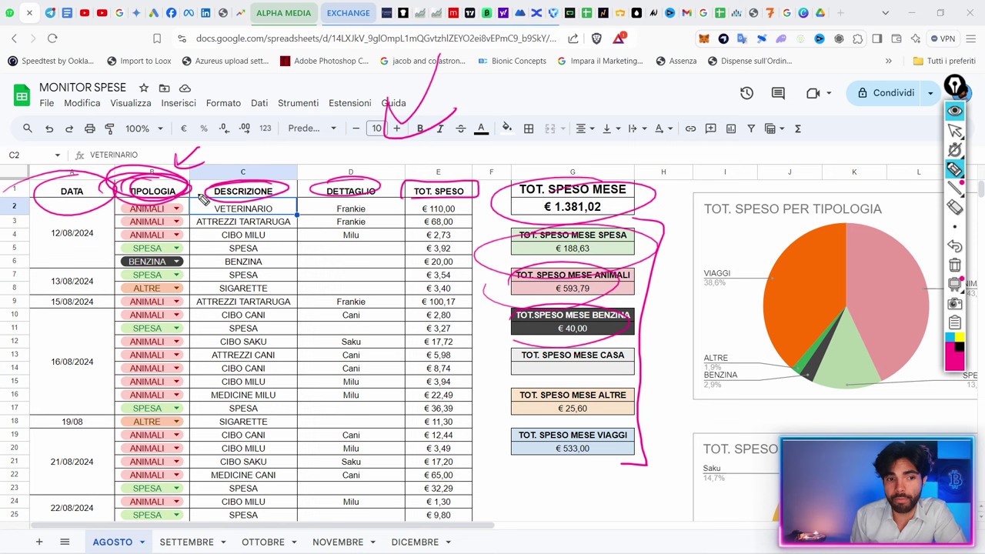
{"action": "key", "text": "Escape"}
- Copy the DETTAGLIO entry from D2 into D3
{"action": "key", "text": "Right"}
{"action": "key", "text": "ctrl+c"}
{"action": "key", "text": "Down"}
{"action": "key", "text": "ctrl+v"}
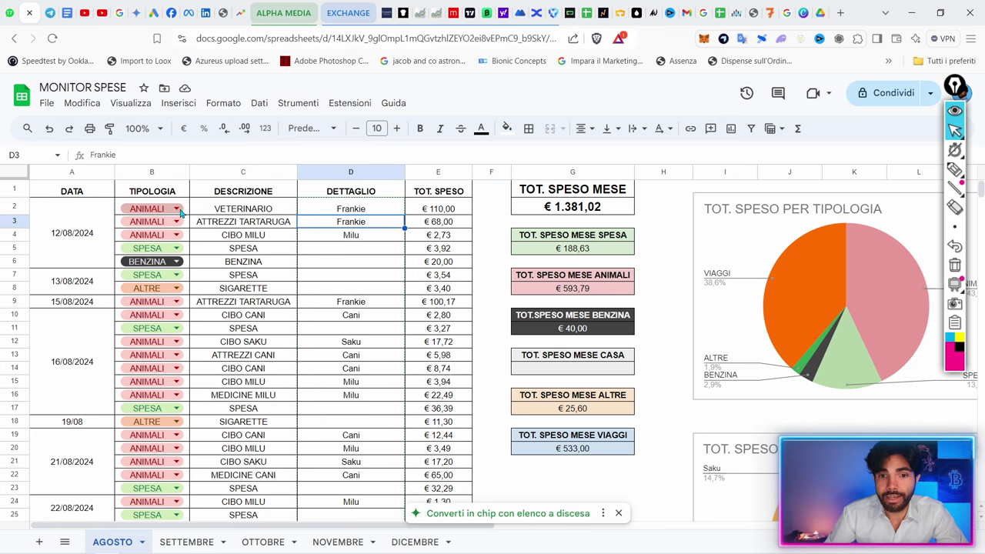
{"action": "left_click", "coordinate": [46, 104]}
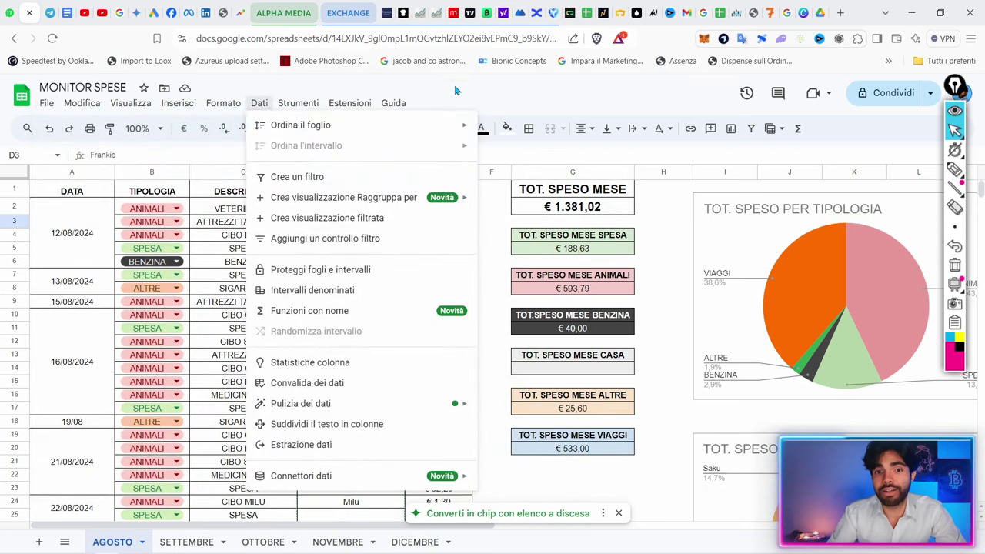
{"action": "left_click", "coordinate": [455, 91]}
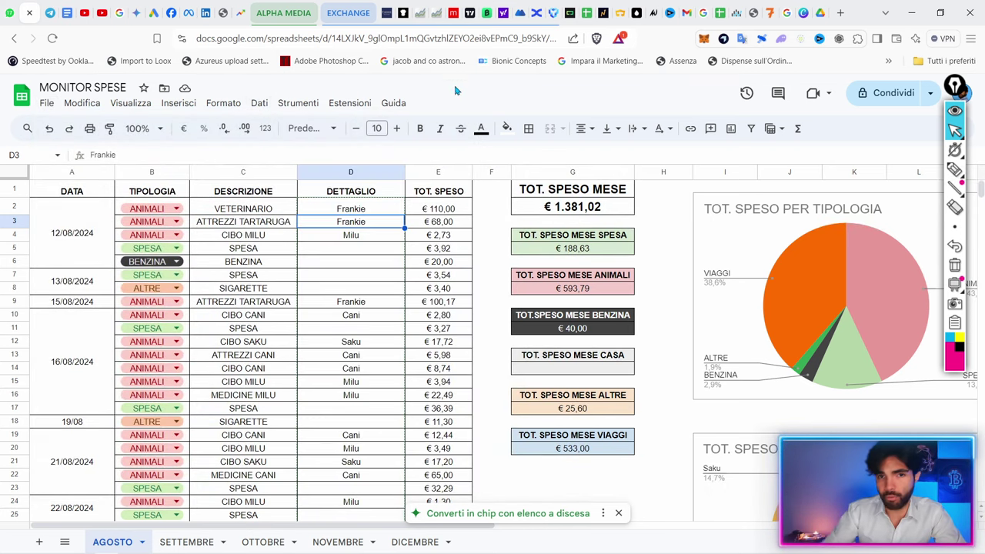
- Review the drop-down validation rule of cell B2, with its TIPOLOGIA items and colours, and close it unchanged
{"action": "left_click", "coordinate": [175, 210]}
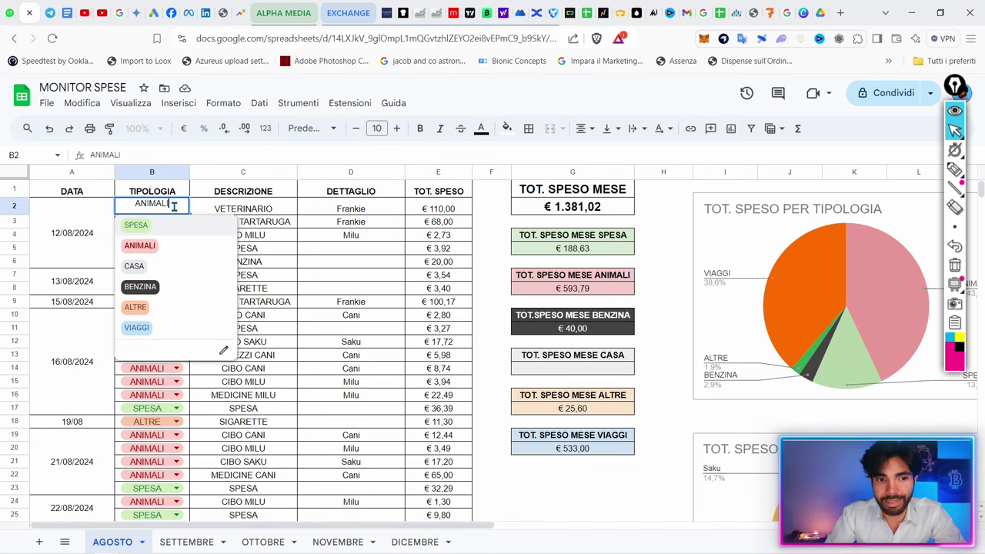
{"action": "left_click", "coordinate": [230, 351]}
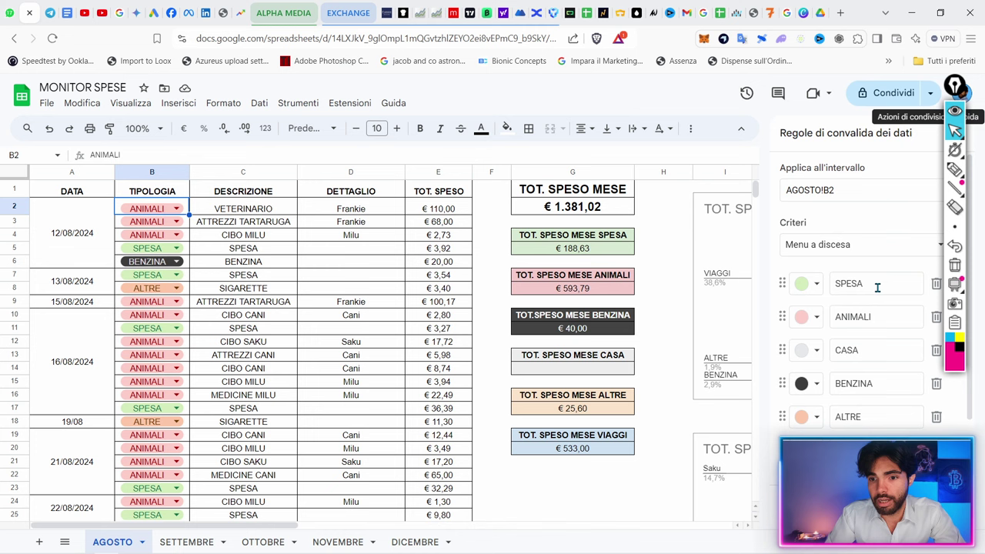
{"action": "scroll", "coordinate": [877, 304], "scroll_direction": "down", "scroll_amount": 2}
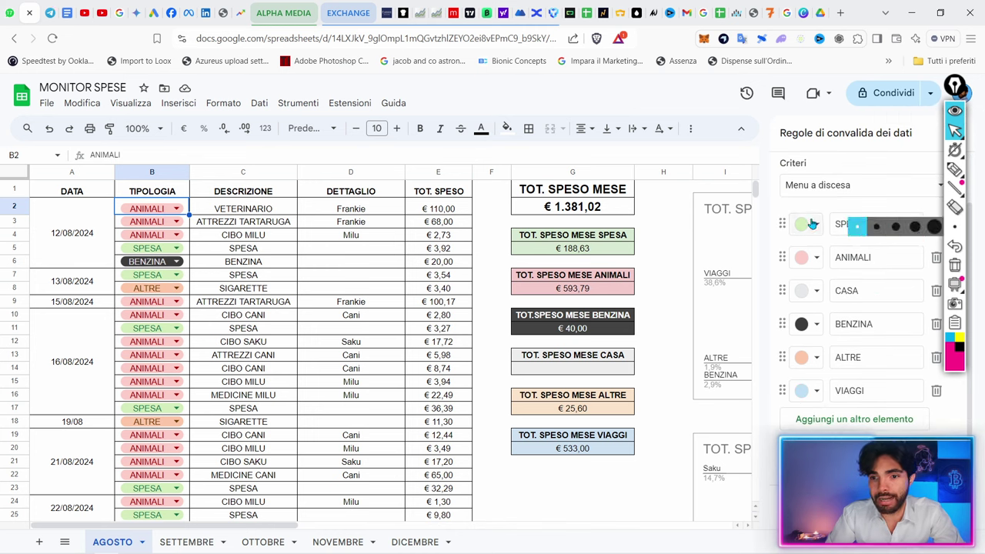
{"action": "scroll", "coordinate": [846, 323], "scroll_direction": "up", "scroll_amount": 2}
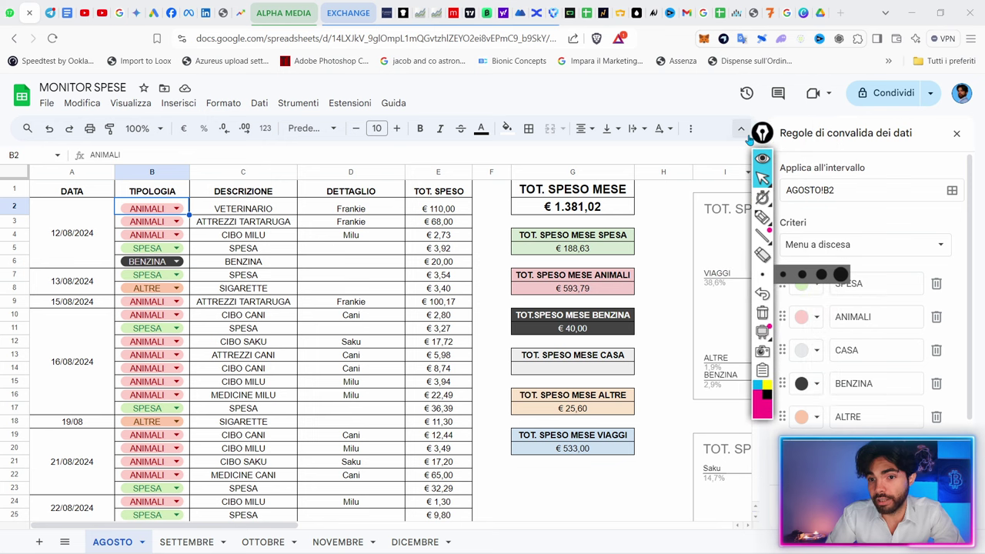
{"action": "left_click", "coordinate": [957, 133]}
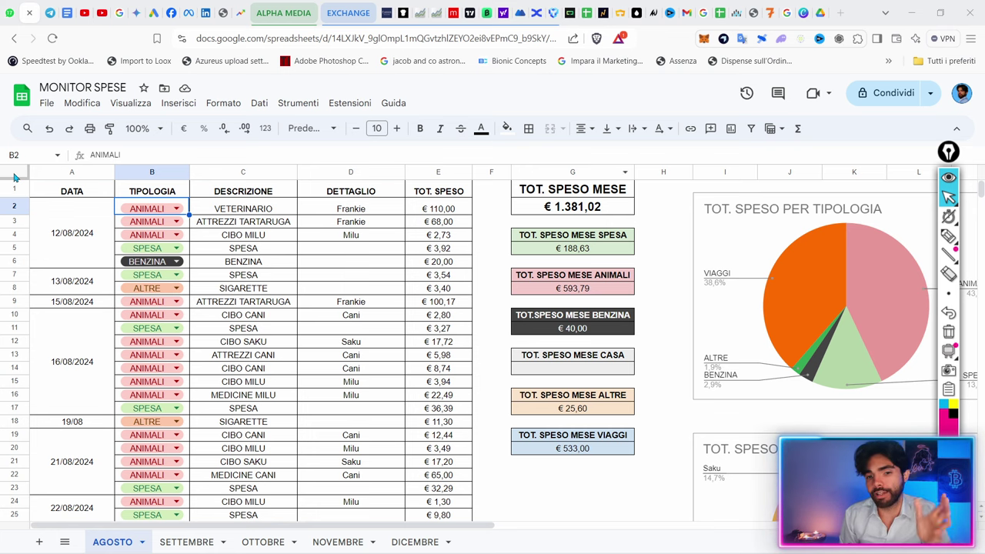
{"action": "left_click", "coordinate": [663, 461]}
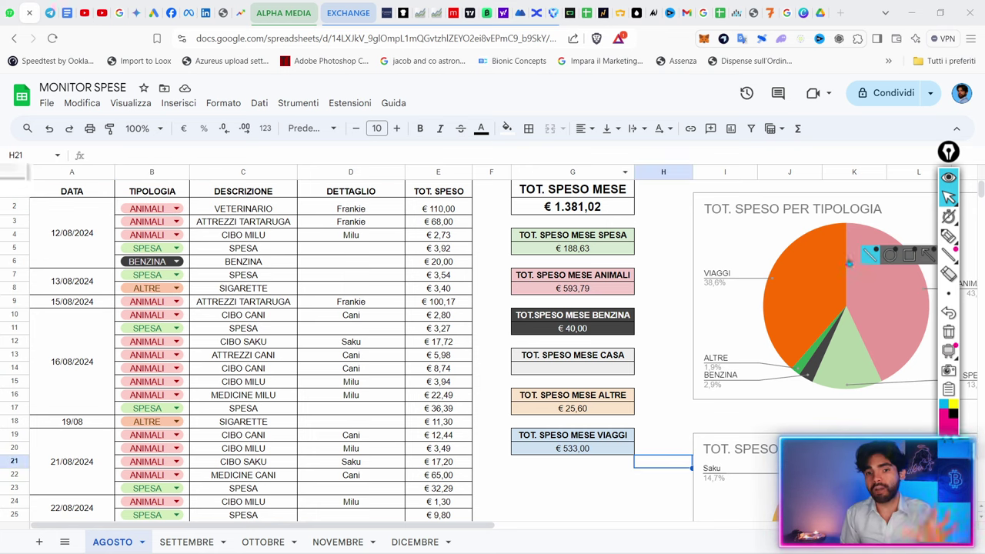
{"action": "left_click", "coordinate": [663, 248]}
{"action": "left_click", "coordinate": [786, 344]}
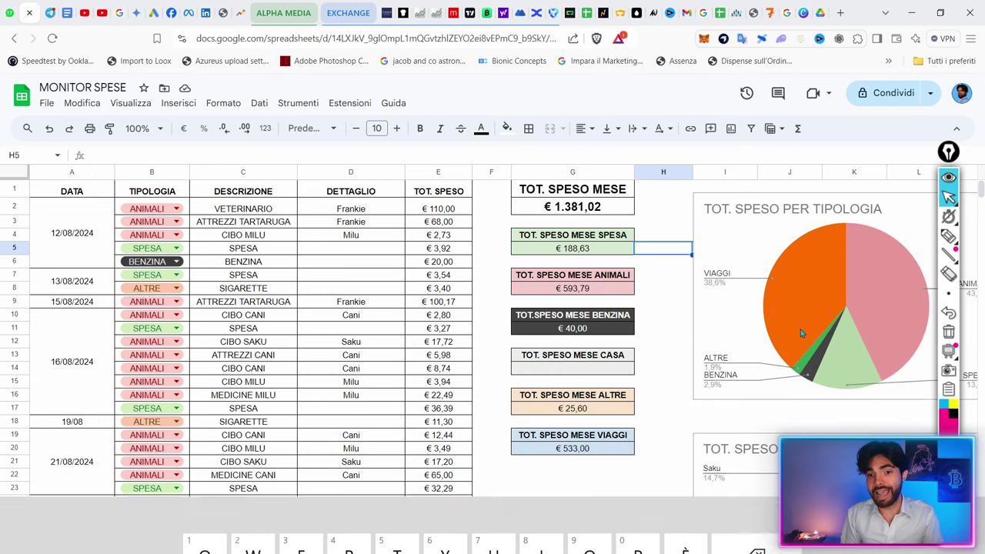
{"action": "left_click_drag", "start_coordinate": [663, 408], "coordinate": [572, 408]}
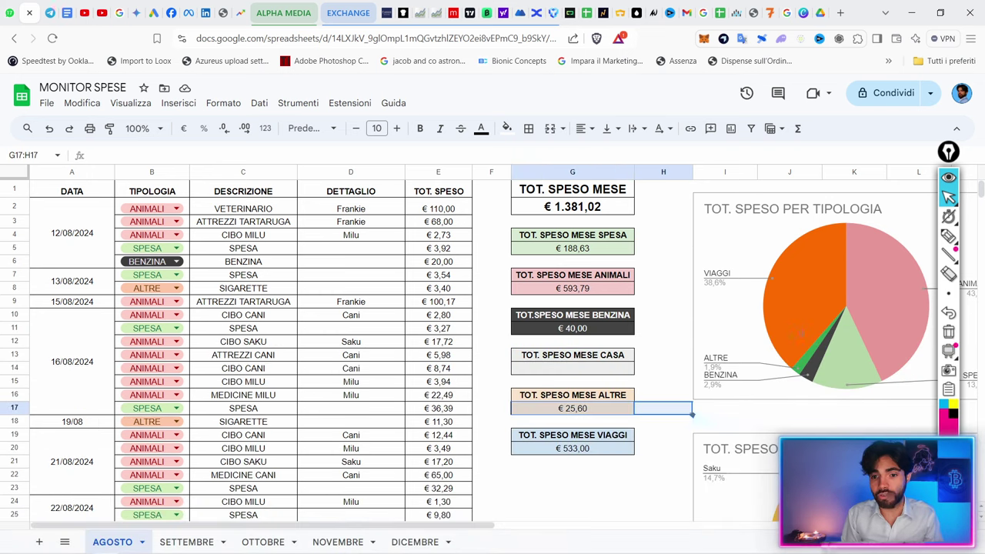
{"action": "key", "text": "Right"}
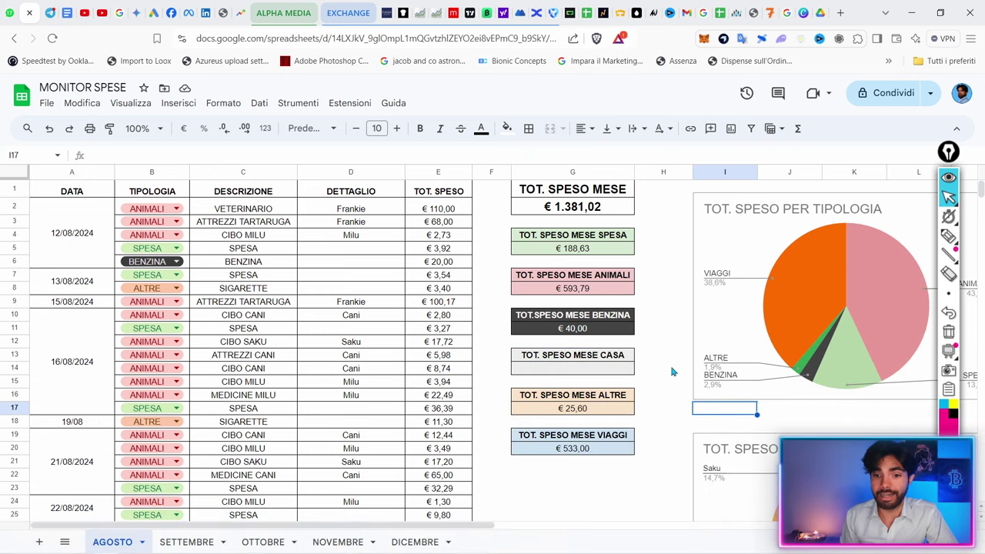
- Examine the AGOSTO pie charts of spending by type, by single item and by animal
{"action": "scroll", "coordinate": [674, 373], "scroll_direction": "right", "scroll_amount": 5}
{"action": "scroll", "coordinate": [673, 372], "scroll_direction": "down", "scroll_amount": 1}
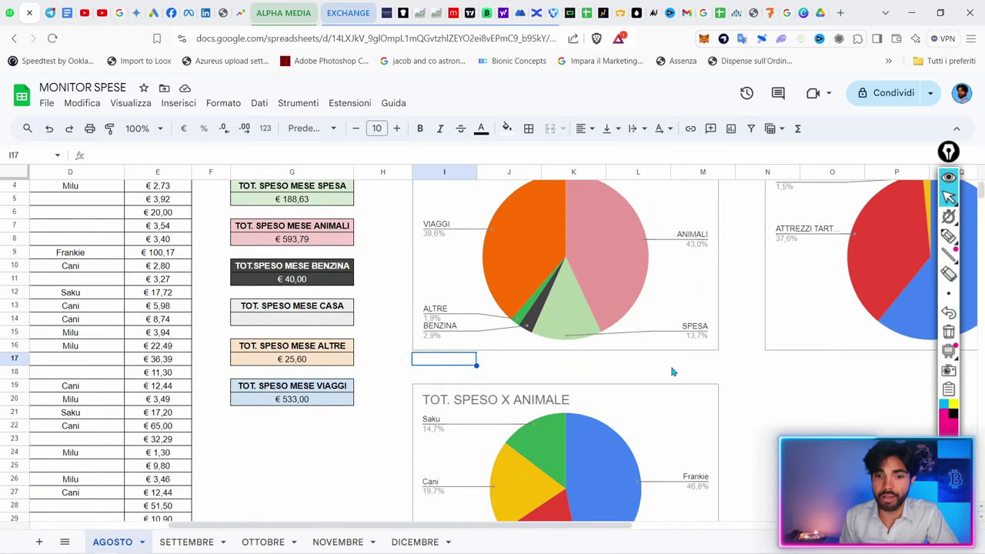
{"action": "left_click", "coordinate": [759, 403]}
{"action": "scroll", "coordinate": [759, 402], "scroll_direction": "up", "scroll_amount": 1}
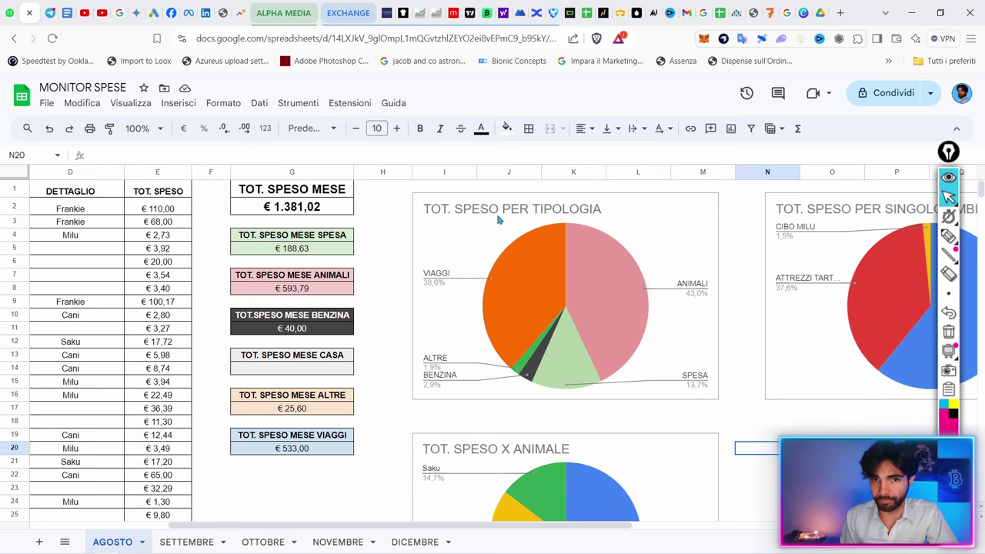
{"action": "scroll", "coordinate": [661, 359], "scroll_direction": "right", "scroll_amount": 3}
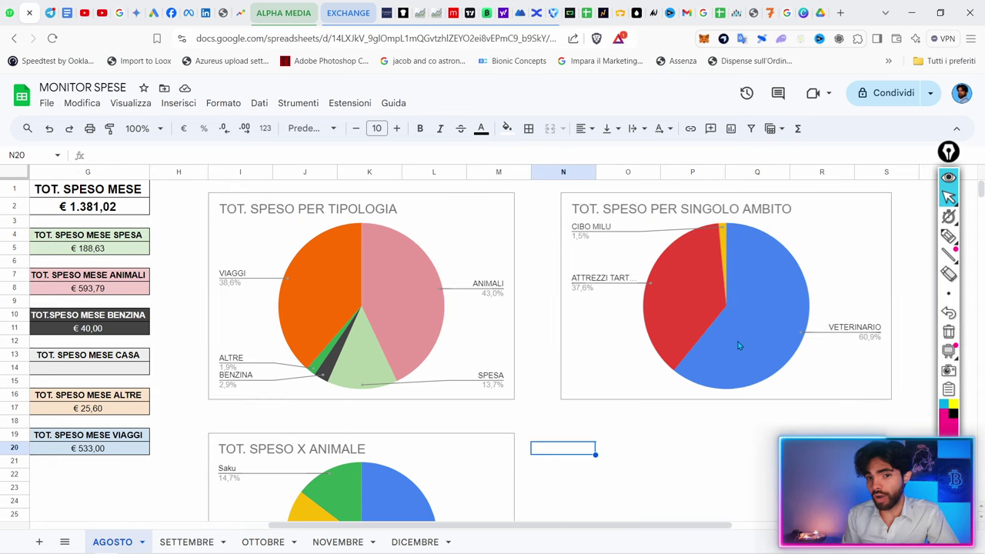
{"action": "scroll", "coordinate": [738, 345], "scroll_direction": "left", "scroll_amount": 4}
{"action": "scroll", "coordinate": [738, 346], "scroll_direction": "down", "scroll_amount": 6}
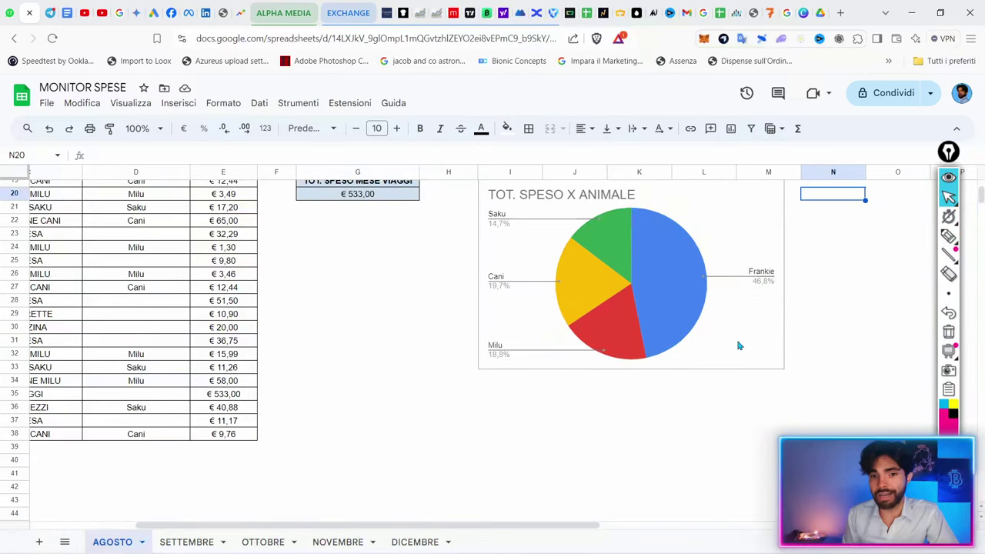
{"action": "scroll", "coordinate": [738, 345], "scroll_direction": "up", "scroll_amount": 3}
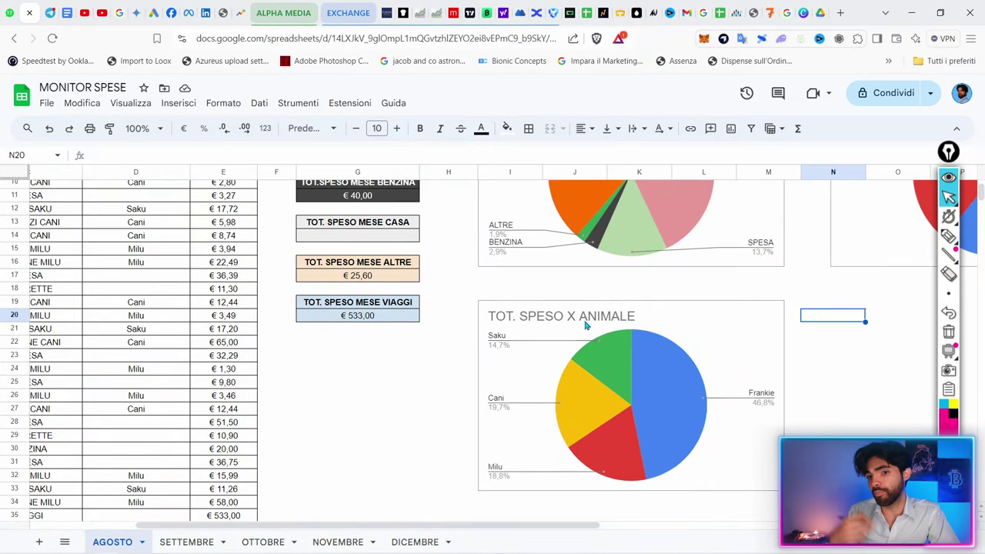
- Inspect the data range and label settings of the TOT. SPESO X ANIMALE chart, and close the chart editor without changes
{"action": "left_click", "coordinate": [744, 309]}
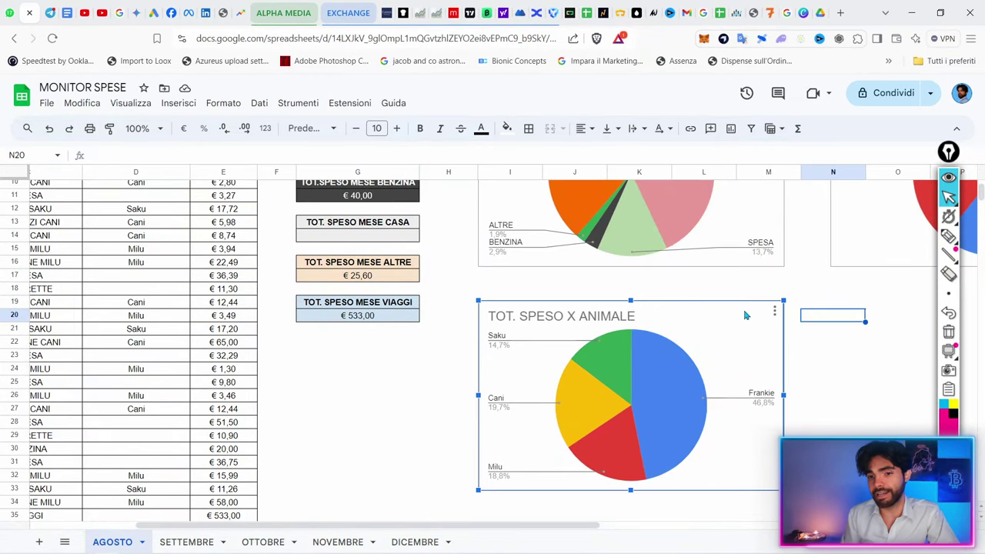
{"action": "left_click", "coordinate": [774, 312]}
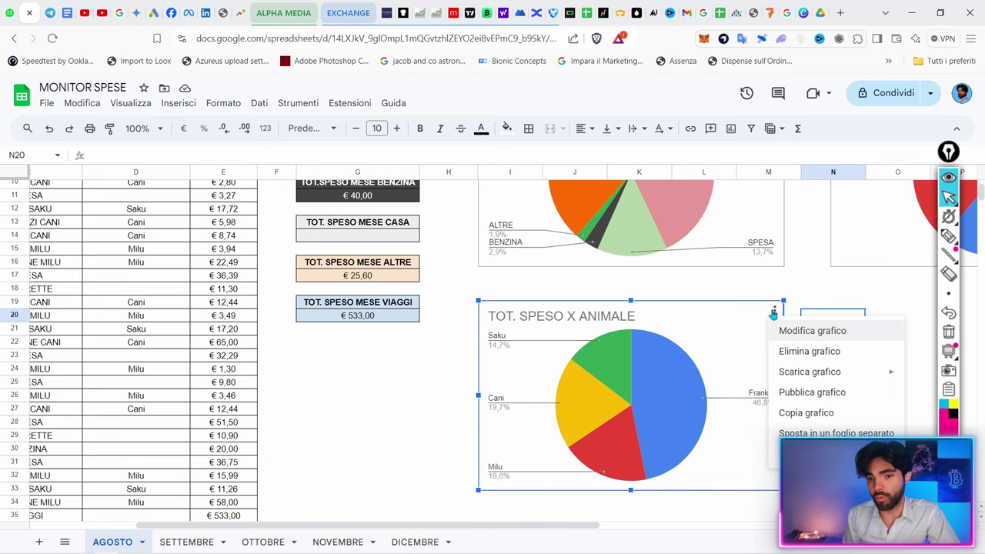
{"action": "left_click", "coordinate": [804, 334]}
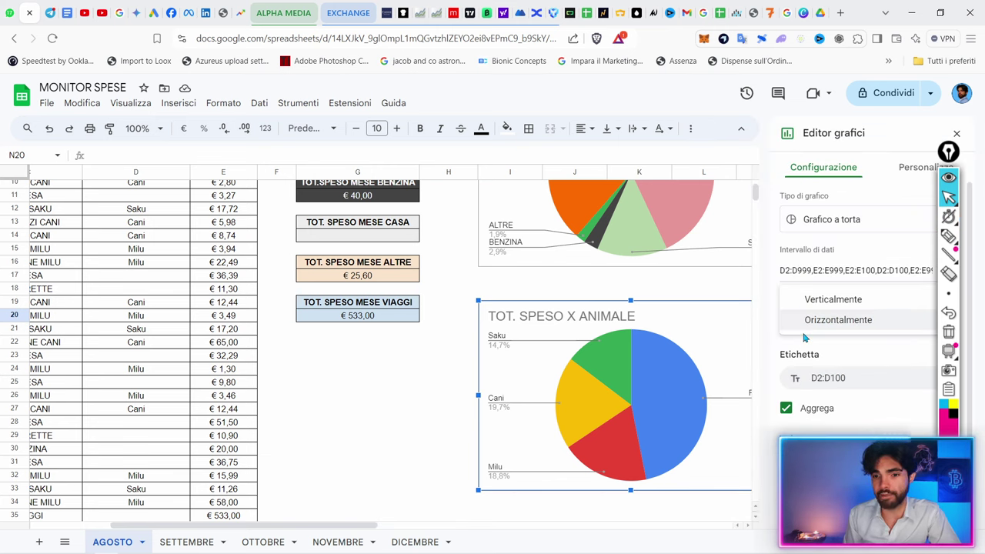
{"action": "left_click", "coordinate": [857, 387]}
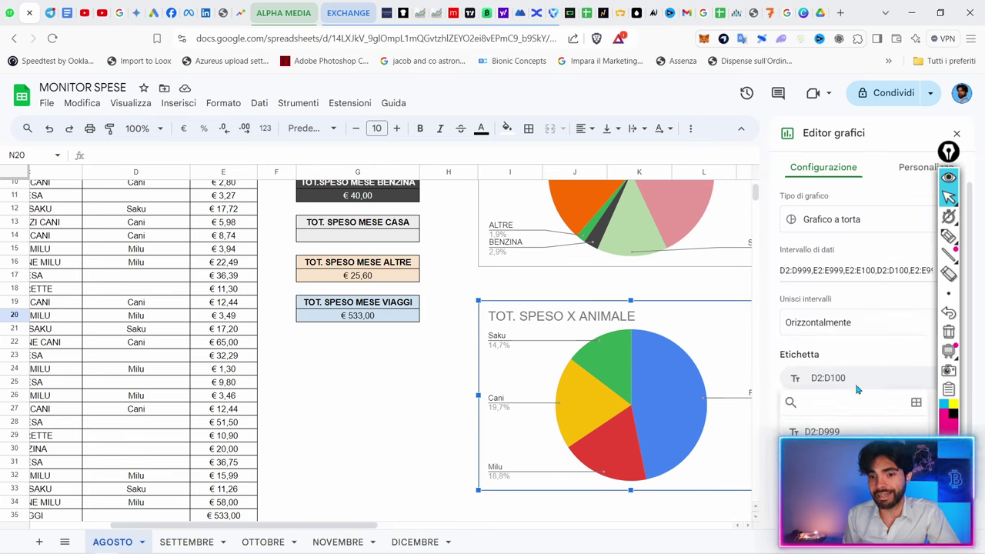
{"action": "left_click", "coordinate": [958, 134]}
- Look over the monthly totals in column G alongside the TOT. SPESO PER TIPOLOGIA and TOT. SPESO X ANIMALE charts
{"action": "scroll", "coordinate": [824, 308], "scroll_direction": "up", "scroll_amount": 2}
{"action": "left_click", "coordinate": [824, 275]}
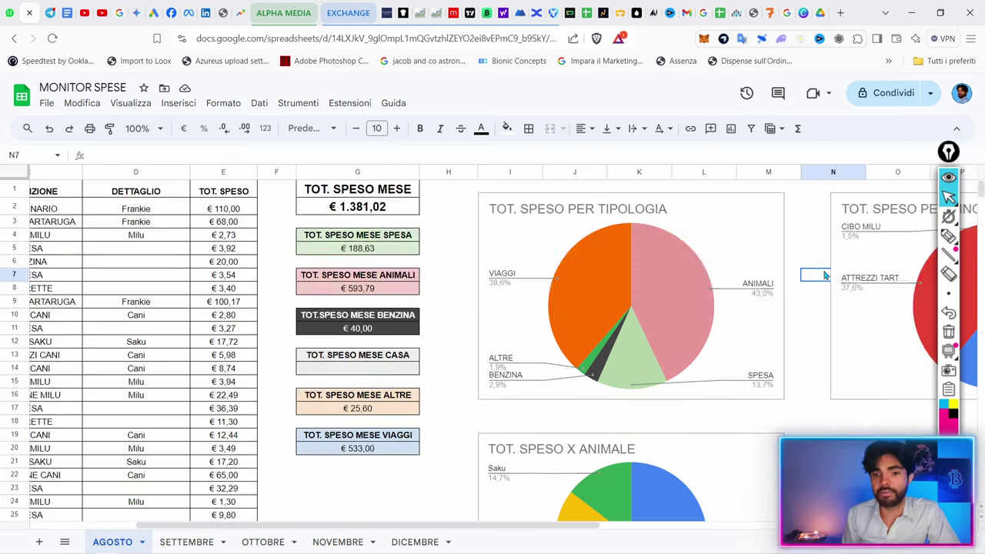
{"action": "scroll", "coordinate": [824, 274], "scroll_direction": "down", "scroll_amount": 3}
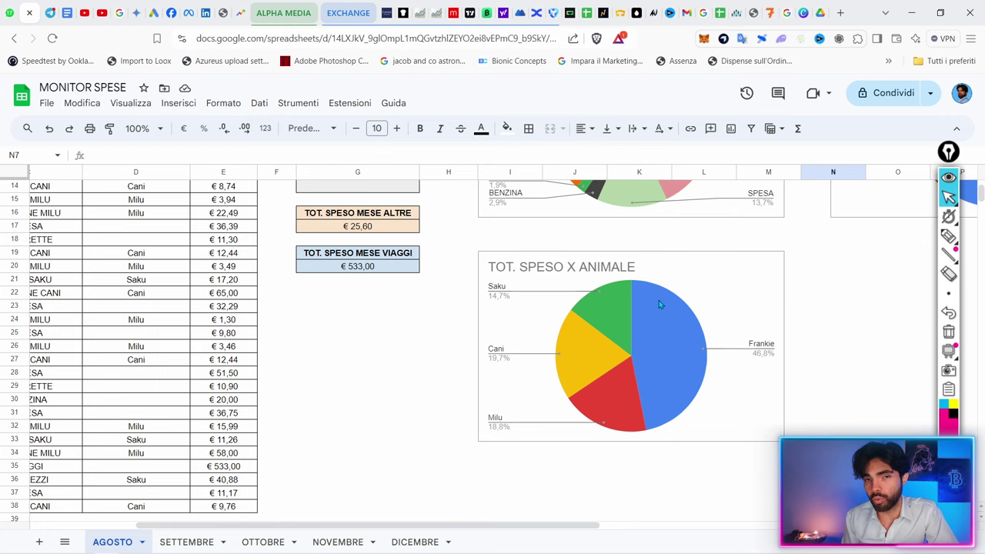
{"action": "scroll", "coordinate": [658, 304], "scroll_direction": "up", "scroll_amount": 5}
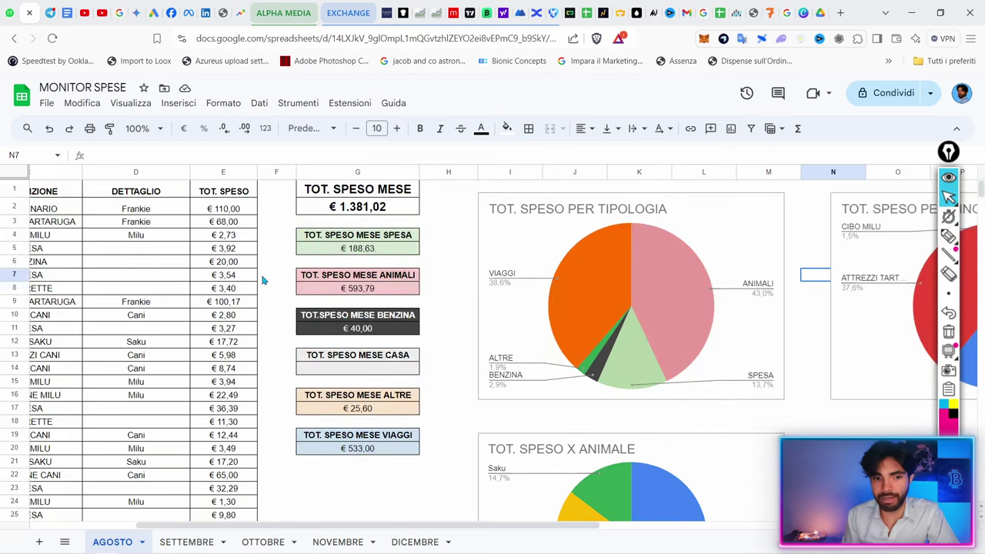
{"action": "scroll", "coordinate": [521, 374], "scroll_direction": "down", "scroll_amount": 2}
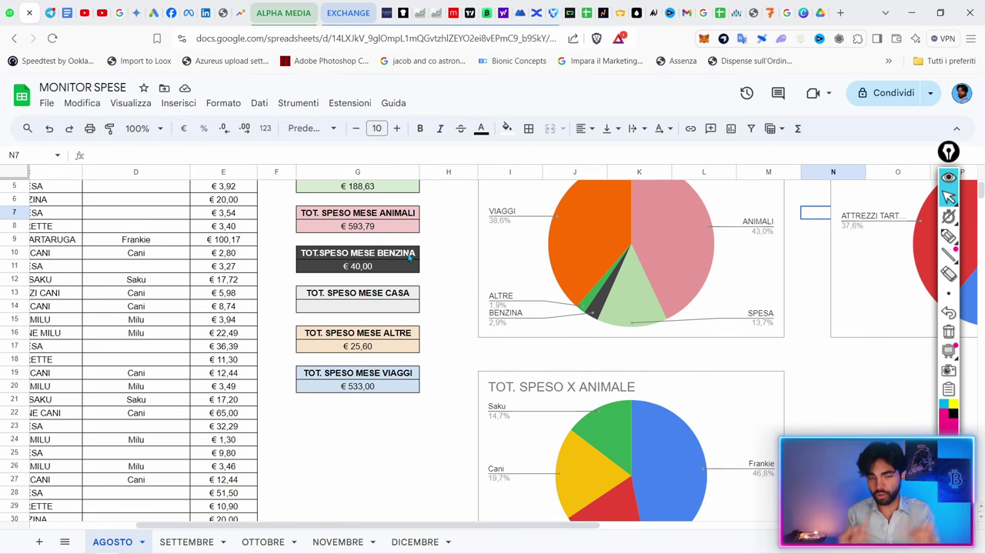
{"action": "left_click", "coordinate": [464, 337]}
{"action": "scroll", "coordinate": [637, 407], "scroll_direction": "up", "scroll_amount": 2}
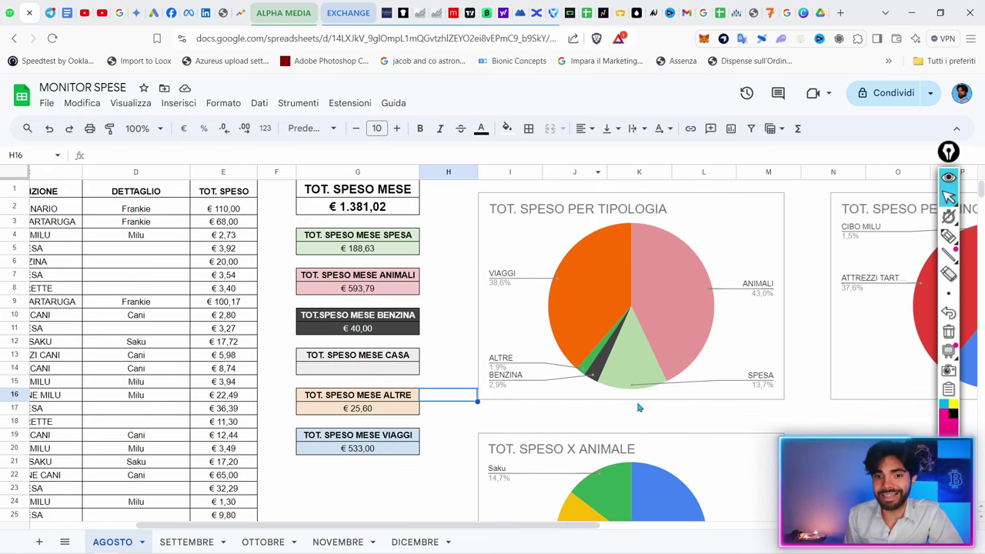
- Circle the TOT. SPESO MESE box and the VIAGGI, SPESA, ANIMALI, ALTRE and BENZINA labels of the TOT. SPESO PER TIPOLOGIA chart with the pen
{"action": "mouse_move", "coordinate": [948, 236]}
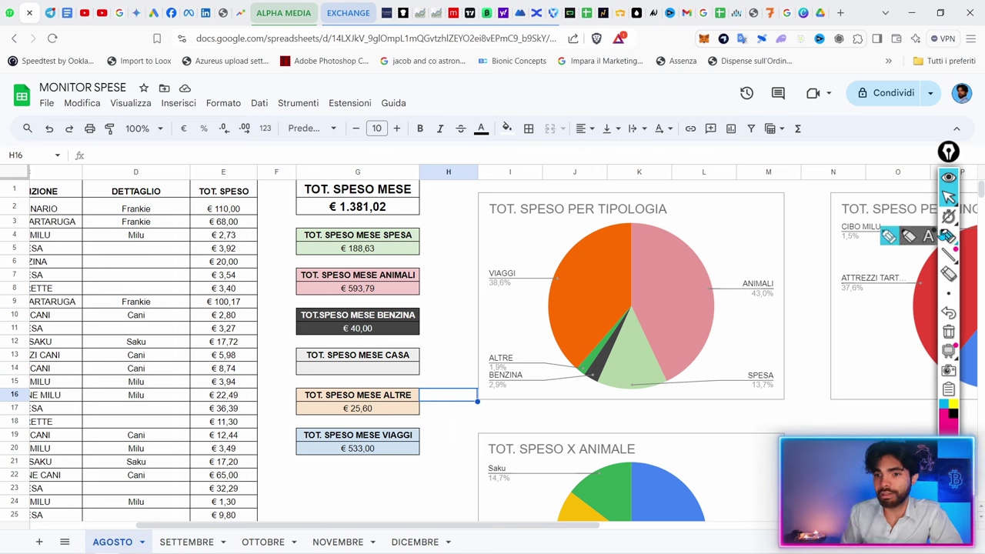
{"action": "left_click", "coordinate": [889, 236]}
{"action": "mouse_move", "coordinate": [493, 260]}
{"action": "left_mouse_down"}
{"action": "mouse_move", "coordinate": [460, 283]}
{"action": "mouse_move", "coordinate": [545, 312]}
{"action": "left_mouse_up"}
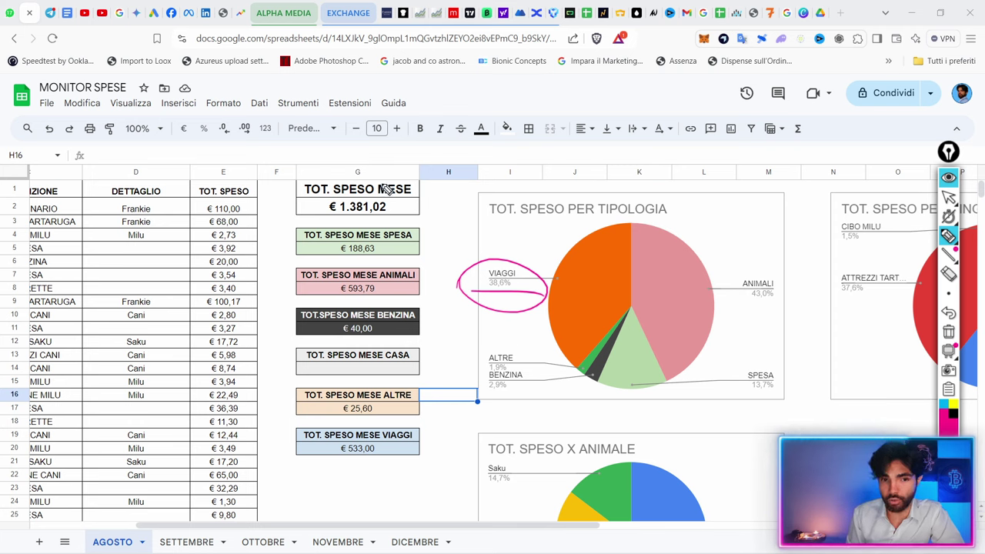
{"action": "left_click_drag", "start_coordinate": [387, 188], "coordinate": [270, 207]}
{"action": "mouse_move", "coordinate": [738, 370]}
{"action": "left_mouse_down"}
{"action": "mouse_move", "coordinate": [774, 409]}
{"action": "mouse_move", "coordinate": [710, 386]}
{"action": "left_mouse_up"}
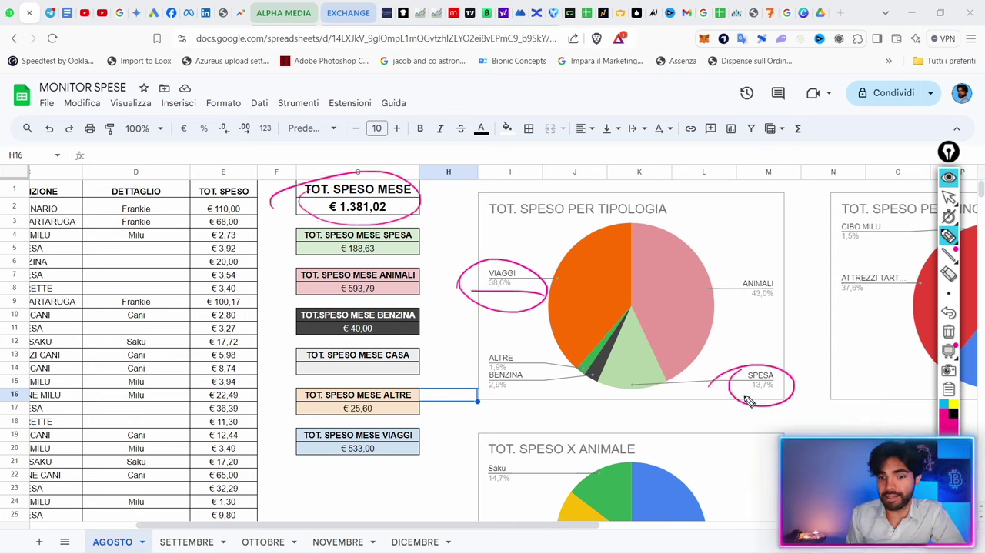
{"action": "mouse_move", "coordinate": [758, 271]}
{"action": "left_mouse_down"}
{"action": "mouse_move", "coordinate": [768, 312]}
{"action": "mouse_move", "coordinate": [689, 292]}
{"action": "mouse_move", "coordinate": [793, 301]}
{"action": "left_mouse_up"}
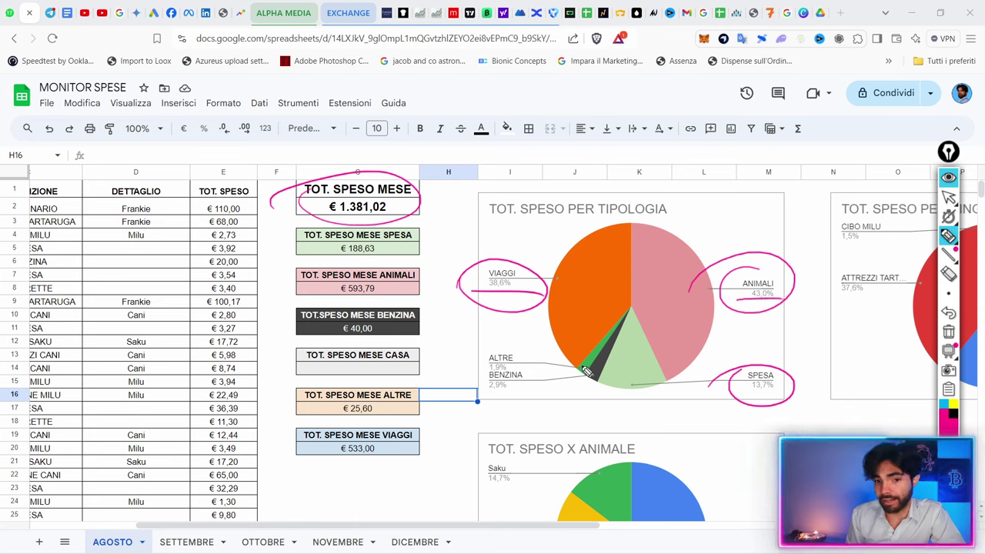
{"action": "mouse_move", "coordinate": [507, 344]}
{"action": "left_mouse_down"}
{"action": "mouse_move", "coordinate": [479, 355]}
{"action": "mouse_move", "coordinate": [528, 348]}
{"action": "left_mouse_up"}
{"action": "left_click_drag", "start_coordinate": [532, 403], "coordinate": [542, 382]}
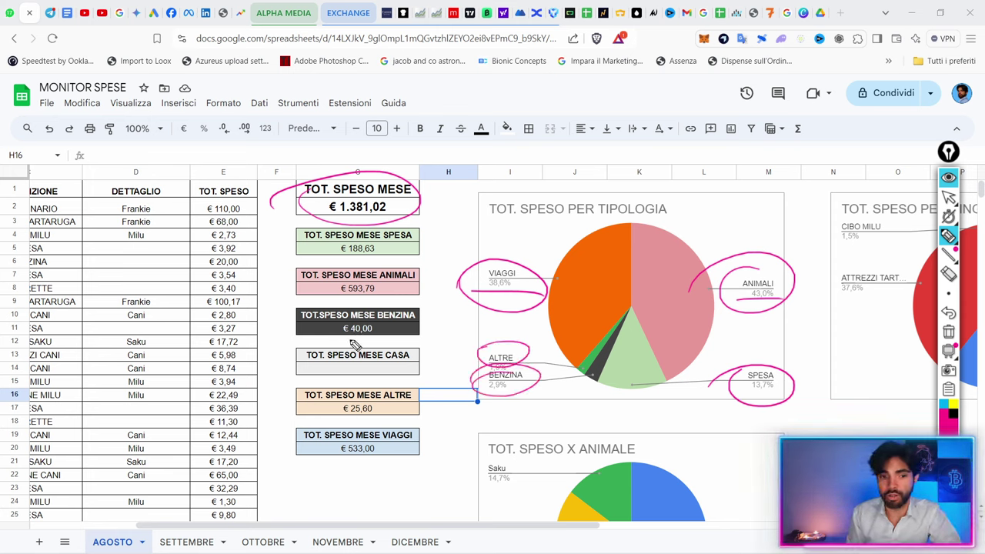
- Circle the TOT. SPESO MESE BENZINA and TOT. SPESO MESE ANIMALI amounts with the pen, and clear all pen marks from the screen
{"action": "mouse_move", "coordinate": [346, 339]}
{"action": "left_mouse_down"}
{"action": "mouse_move", "coordinate": [387, 328]}
{"action": "mouse_move", "coordinate": [345, 332]}
{"action": "left_mouse_up"}
{"action": "mouse_move", "coordinate": [378, 297]}
{"action": "left_mouse_down"}
{"action": "mouse_move", "coordinate": [330, 291]}
{"action": "mouse_move", "coordinate": [348, 278]}
{"action": "left_mouse_up"}
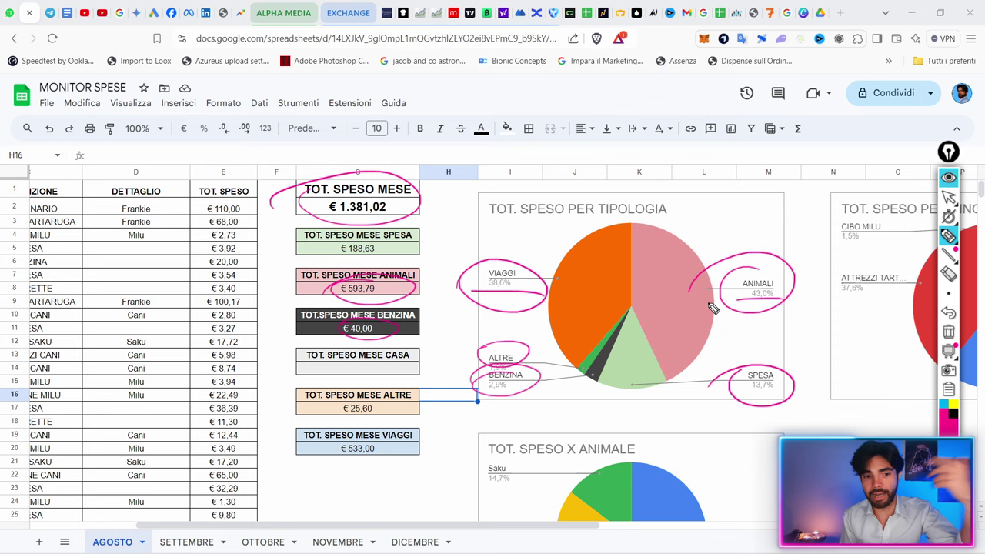
{"action": "left_click", "coordinate": [949, 198]}
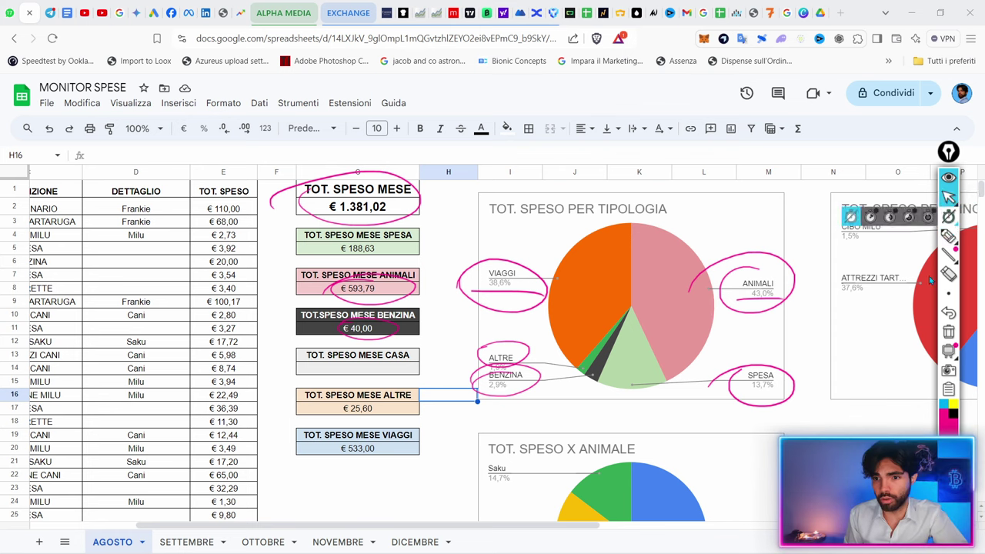
{"action": "left_click", "coordinate": [949, 331]}
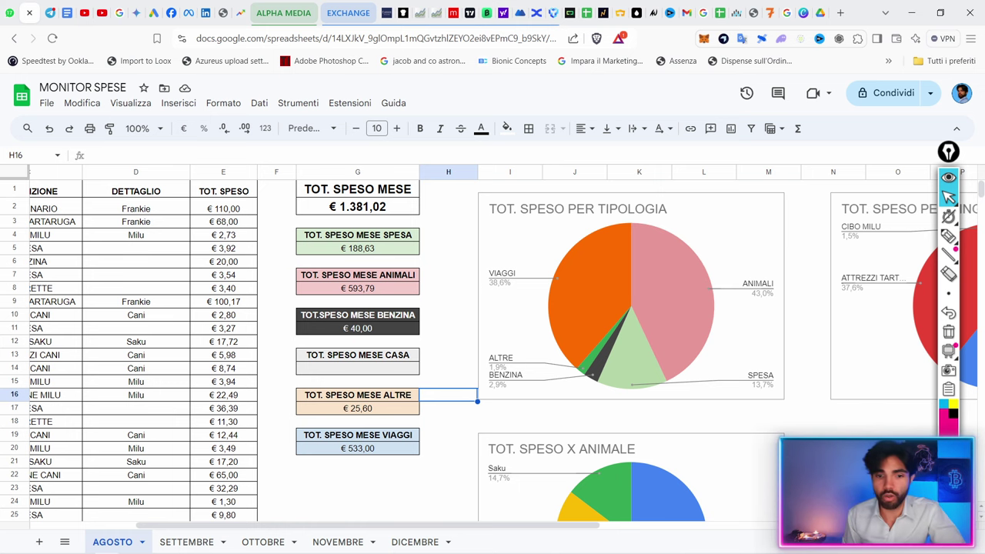
- Open the SETTEMBRE sheet and underline its TOT. SPESO MESE amount with the pen
{"action": "left_click_drag", "start_coordinate": [448, 448], "coordinate": [638, 435]}
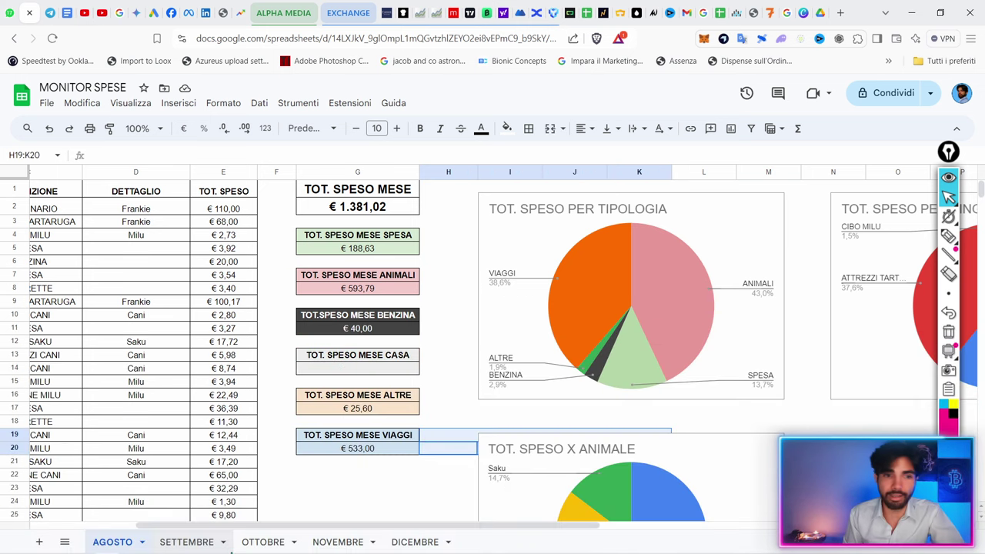
{"action": "left_click", "coordinate": [192, 542]}
{"action": "left_click_drag", "start_coordinate": [491, 261], "coordinate": [491, 315]}
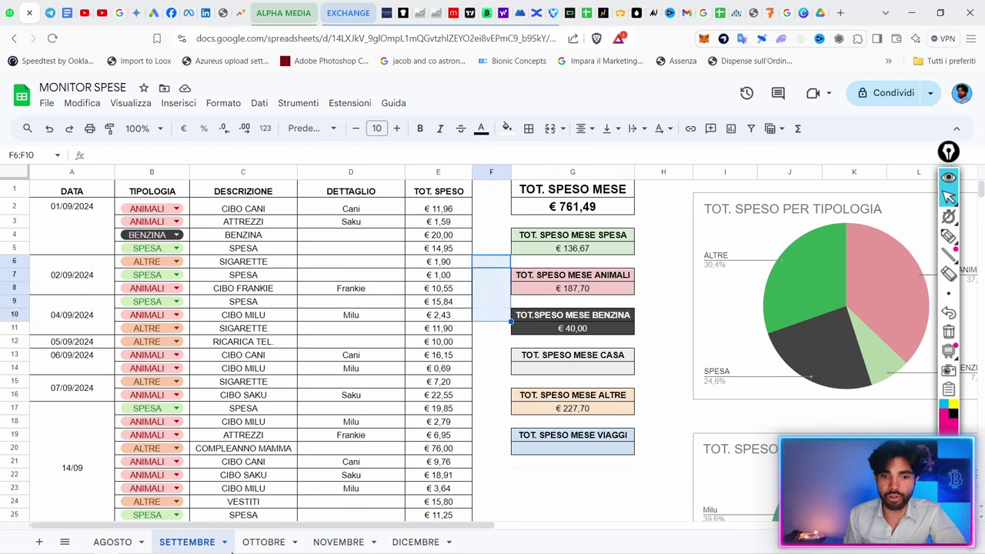
{"action": "left_click", "coordinate": [491, 368]}
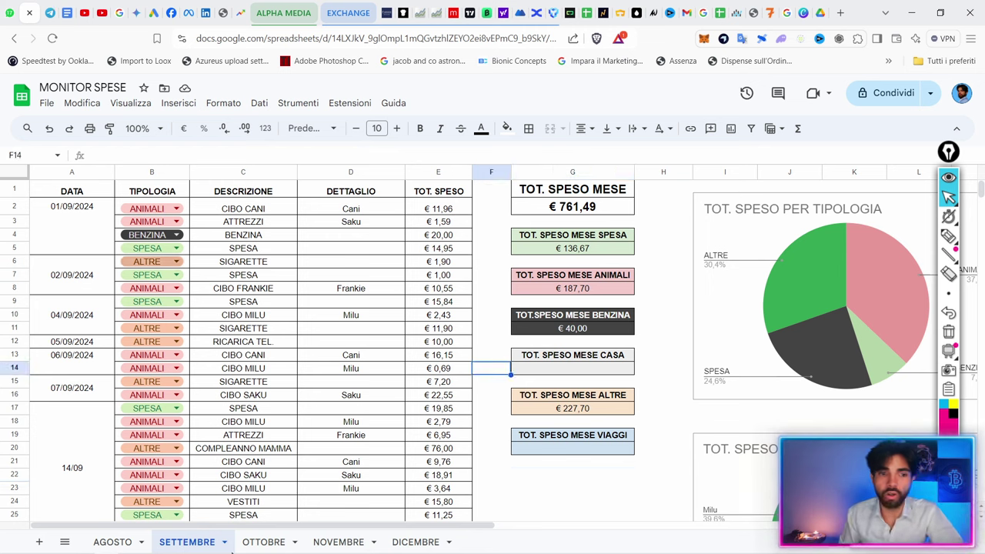
{"action": "left_click", "coordinate": [948, 236]}
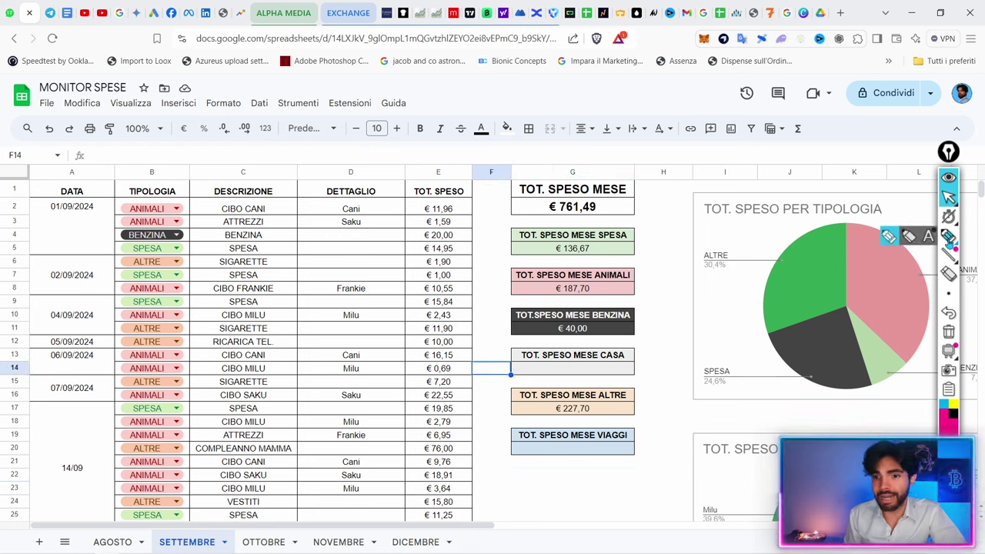
{"action": "left_click_drag", "start_coordinate": [548, 218], "coordinate": [622, 218]}
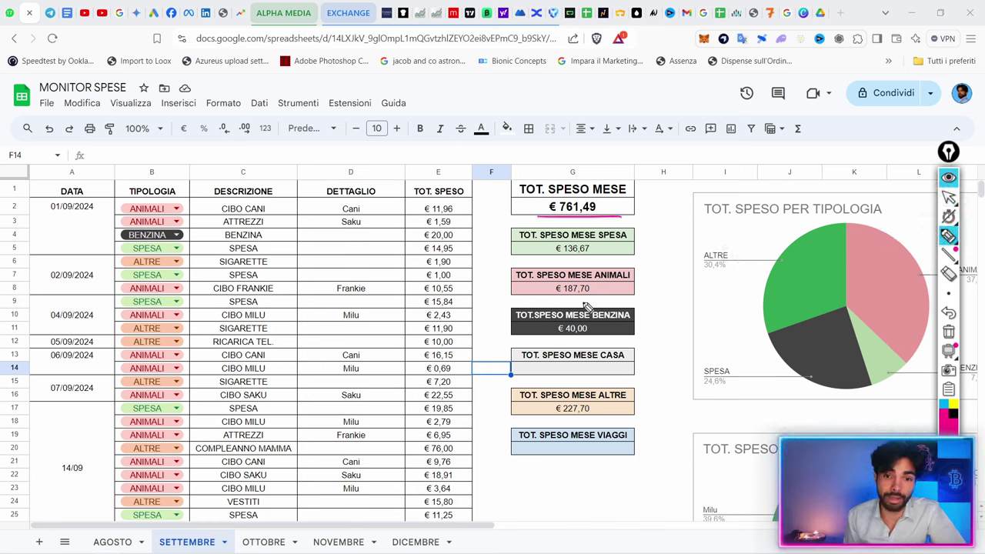
{"action": "left_click", "coordinate": [949, 197]}
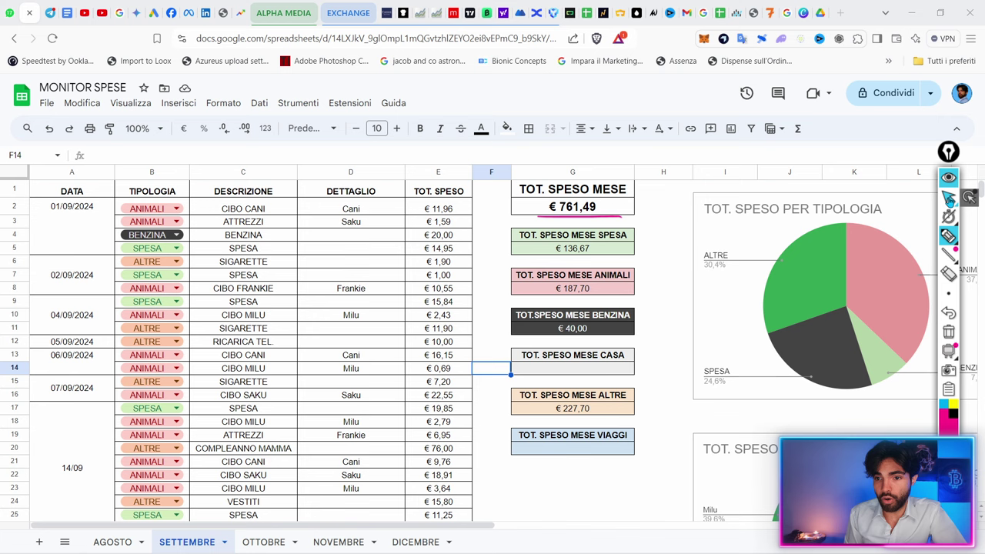
- Look through the SETTEMBRE expense rows down to the 25/09/2024 entries and compare them with the monthly totals
{"action": "left_click_drag", "start_coordinate": [492, 408], "coordinate": [493, 461]}
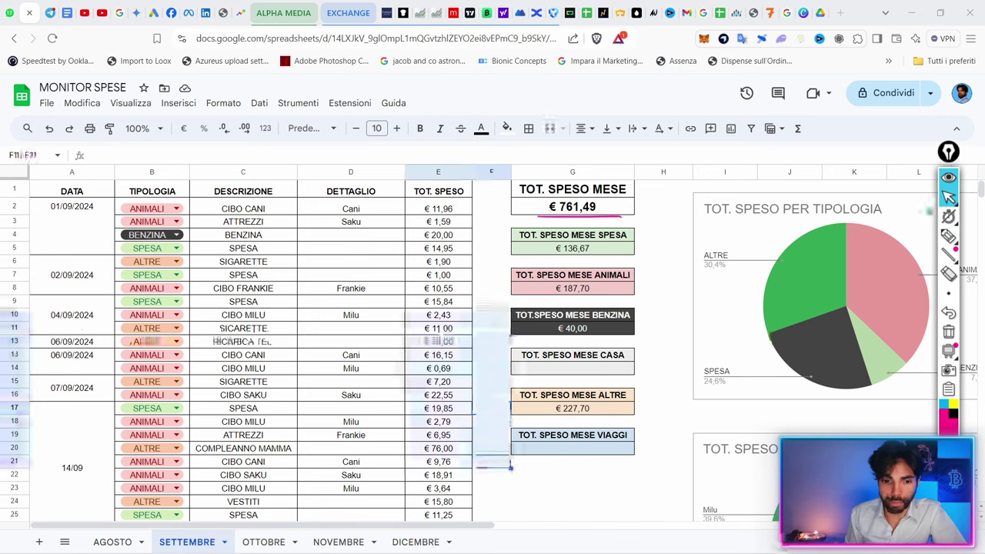
{"action": "left_click", "coordinate": [512, 469]}
{"action": "scroll", "coordinate": [929, 211], "scroll_direction": "down", "scroll_amount": 10}
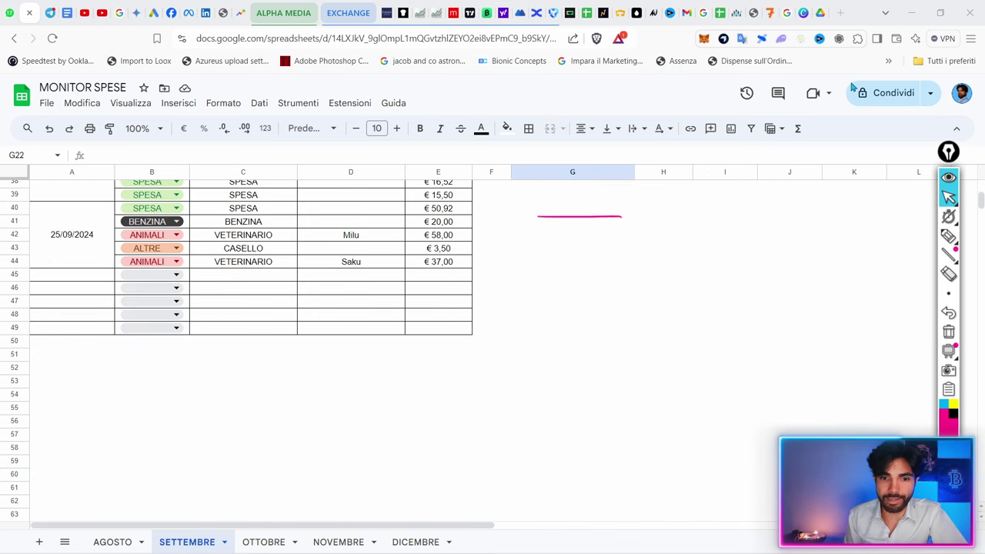
{"action": "scroll", "coordinate": [583, 255], "scroll_direction": "up", "scroll_amount": 10}
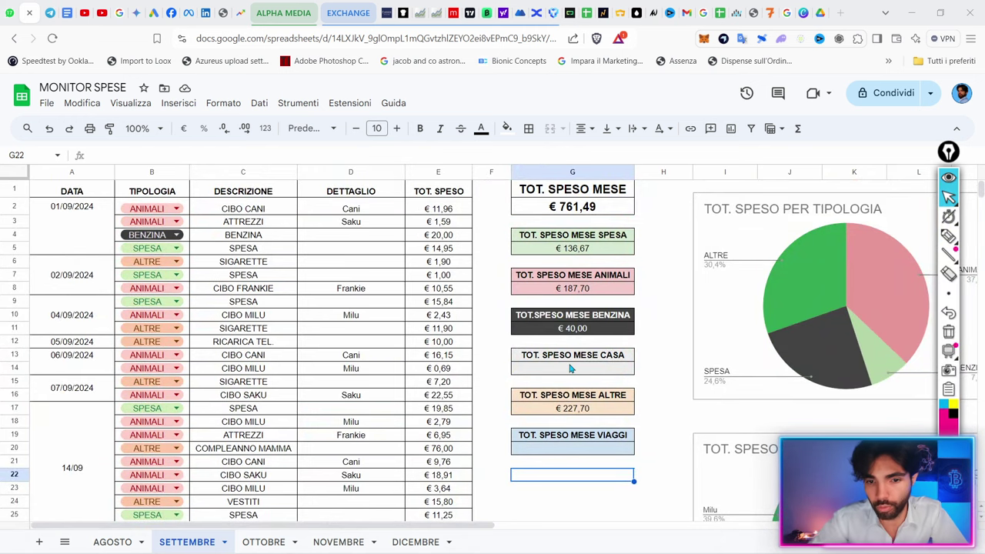
{"action": "scroll", "coordinate": [571, 365], "scroll_direction": "down", "scroll_amount": 5}
{"action": "scroll", "coordinate": [570, 358], "scroll_direction": "down", "scroll_amount": 3}
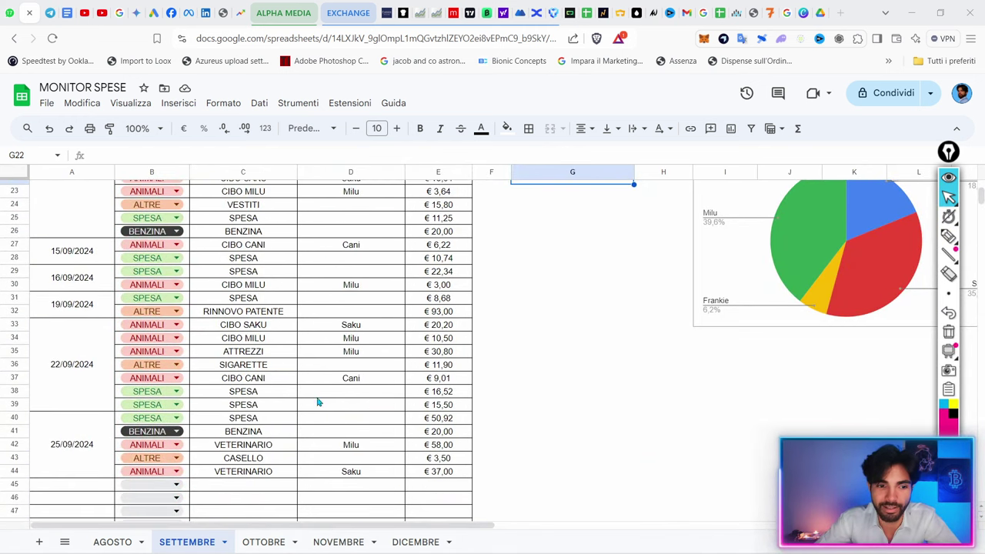
{"action": "left_click", "coordinate": [103, 425]}
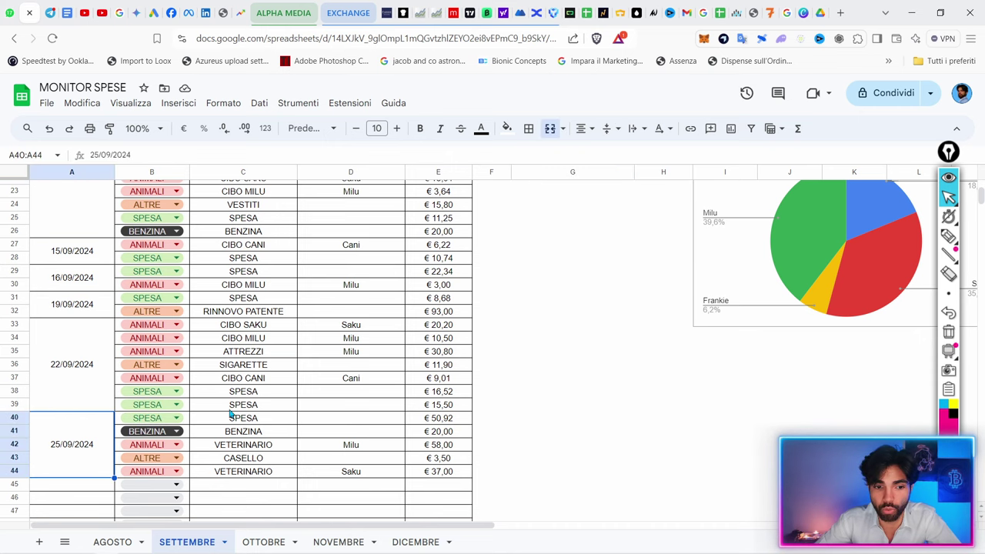
{"action": "scroll", "coordinate": [589, 314], "scroll_direction": "up", "scroll_amount": 8}
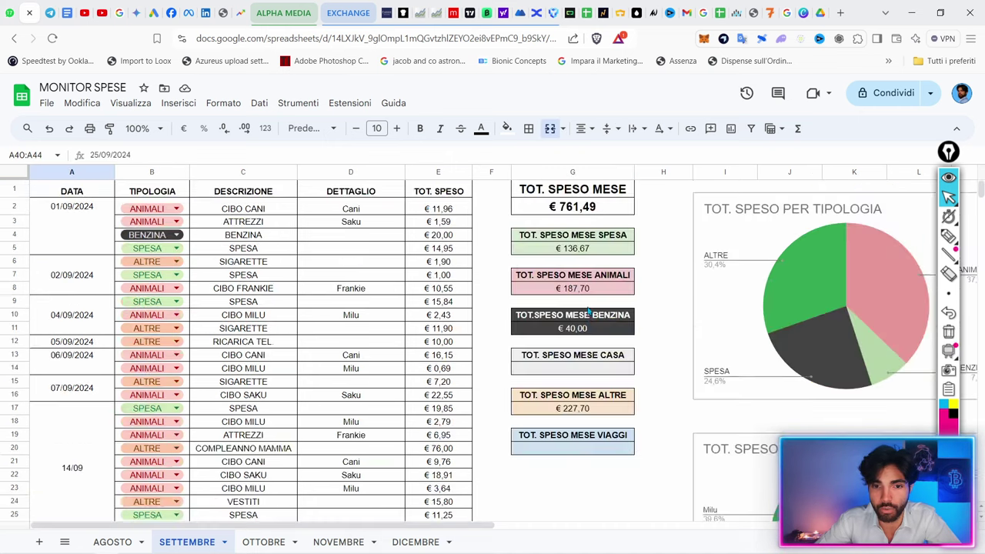
- Add cell E40 to the SOMMA formula of TOT. SPESO MESE SPESA in G5
{"action": "left_click", "coordinate": [595, 248]}
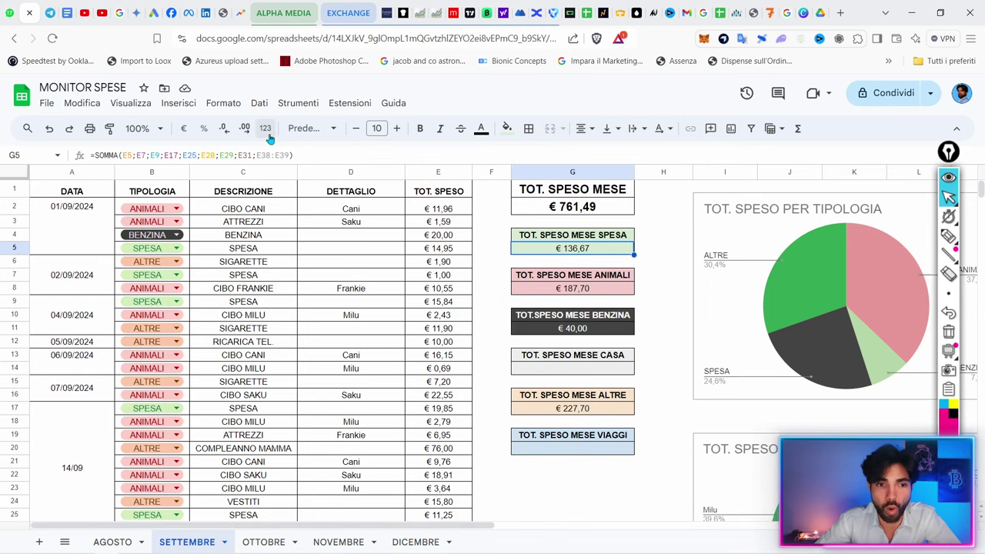
{"action": "left_click", "coordinate": [289, 155]}
{"action": "type", "text": ";"}
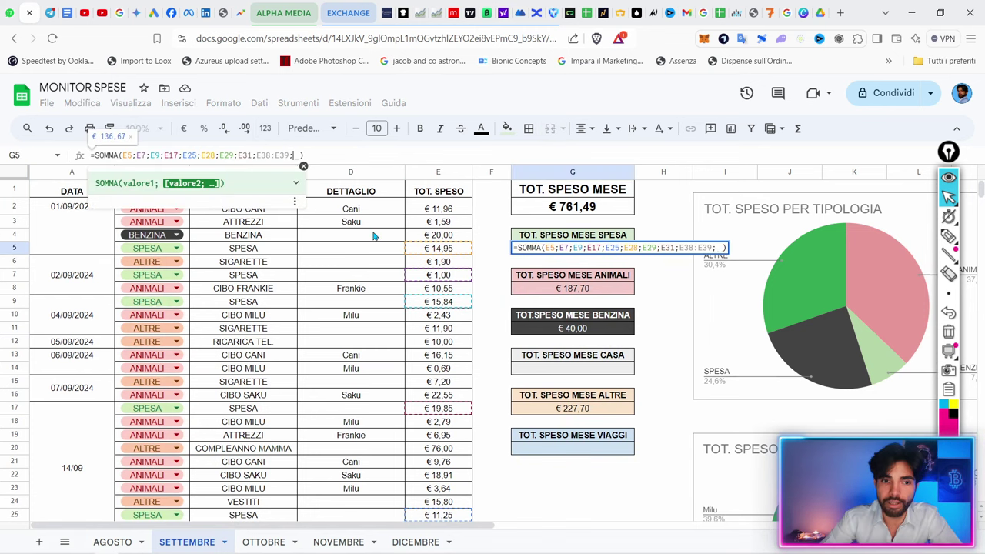
{"action": "scroll", "coordinate": [497, 349], "scroll_direction": "down", "scroll_amount": 7}
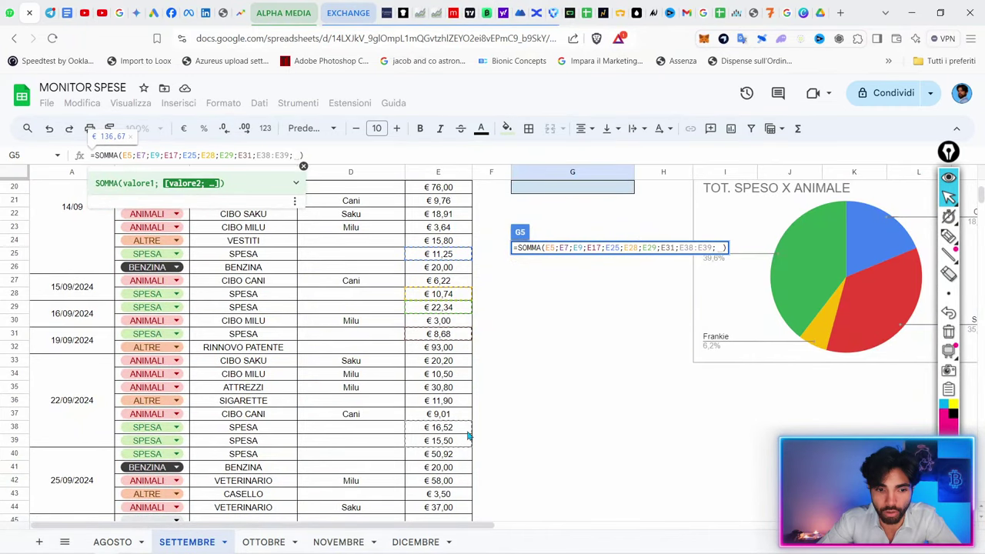
{"action": "scroll", "coordinate": [468, 435], "scroll_direction": "down", "scroll_amount": 1}
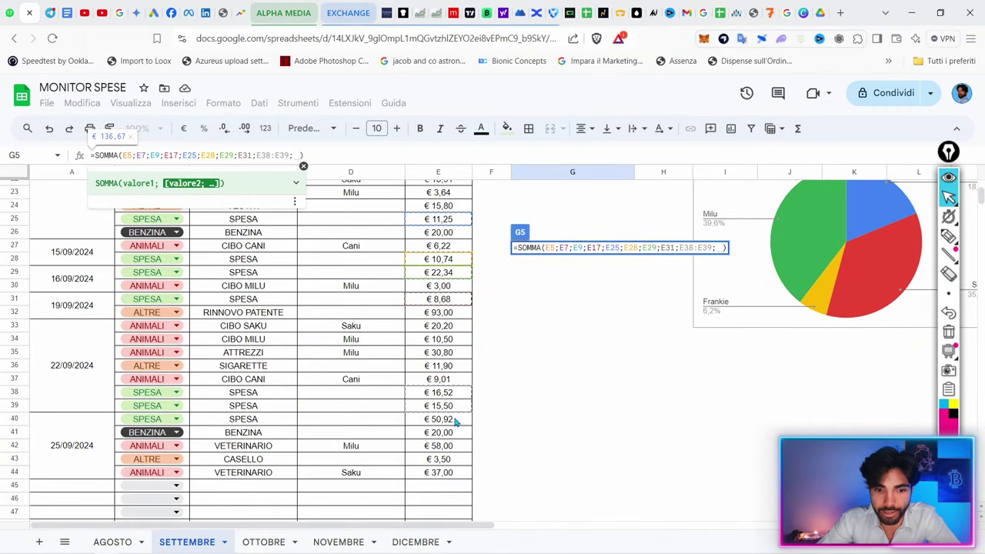
{"action": "left_click", "coordinate": [455, 422]}
{"action": "scroll", "coordinate": [541, 343], "scroll_direction": "up", "scroll_amount": 7}
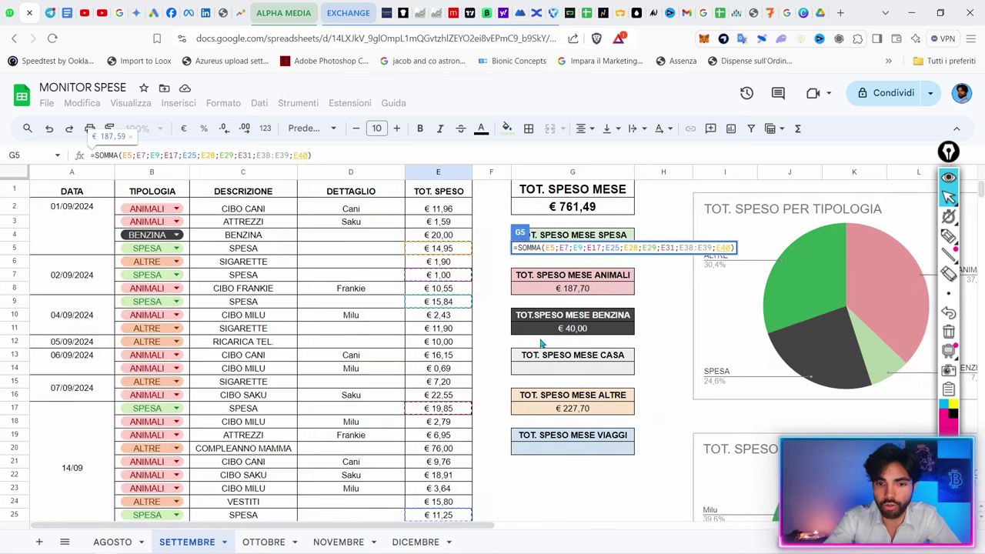
{"action": "key", "text": "Return"}
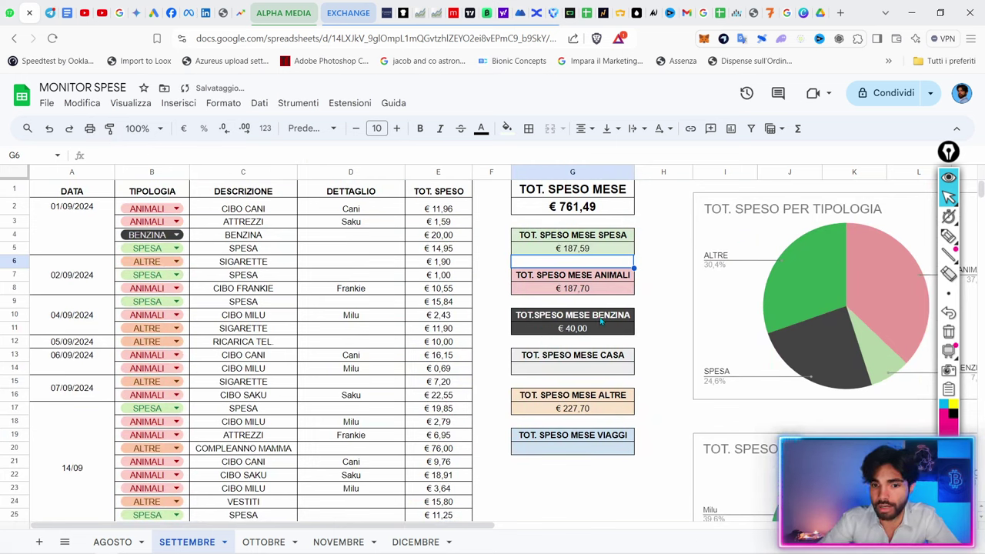
- Add the veterinarian expenses in E42 and E44 to the SOMMA formula of TOT. SPESO MESE ANIMALI in G8
{"action": "left_click", "coordinate": [583, 289]}
{"action": "left_click", "coordinate": [404, 155]}
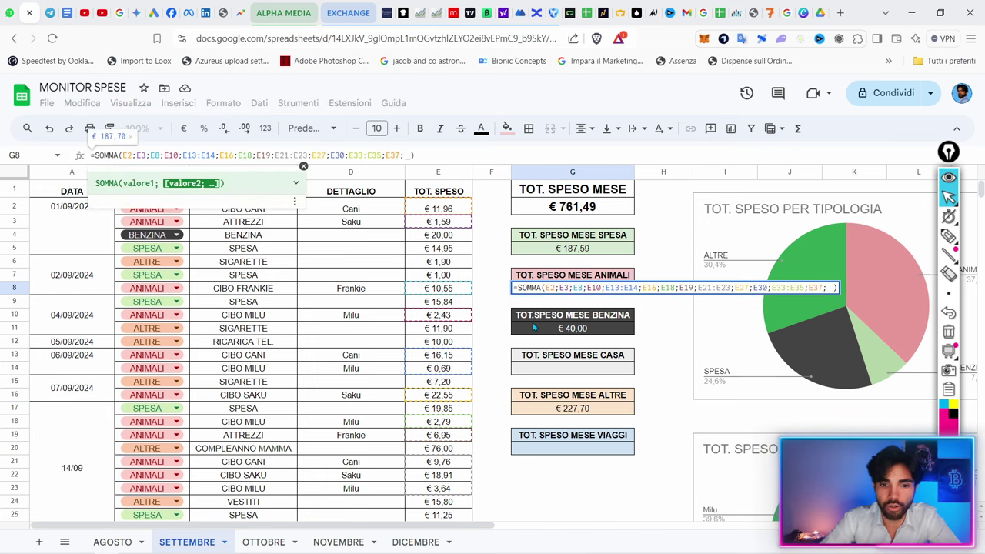
{"action": "scroll", "coordinate": [501, 365], "scroll_direction": "down", "scroll_amount": 5}
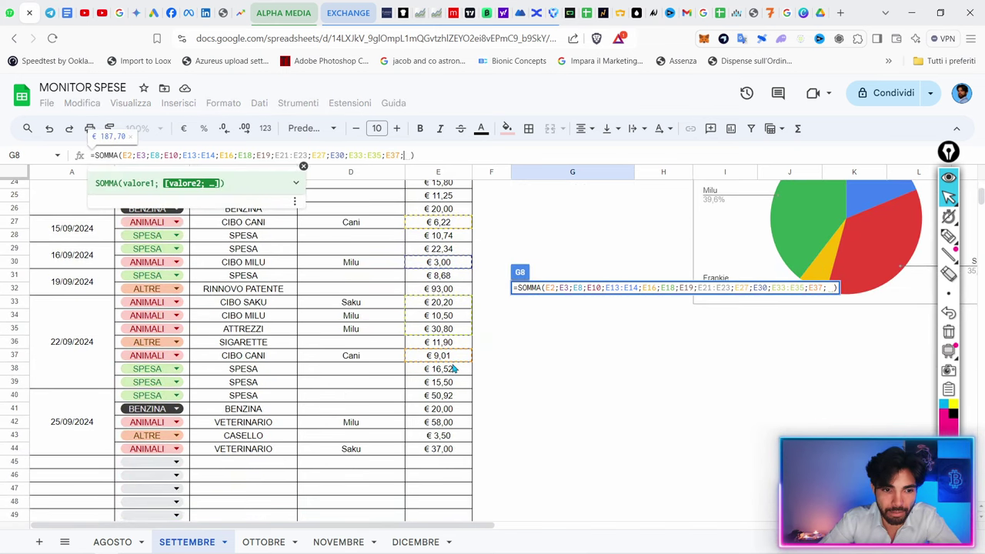
{"action": "left_click", "coordinate": [436, 422]}
{"action": "type", "text": ";"}
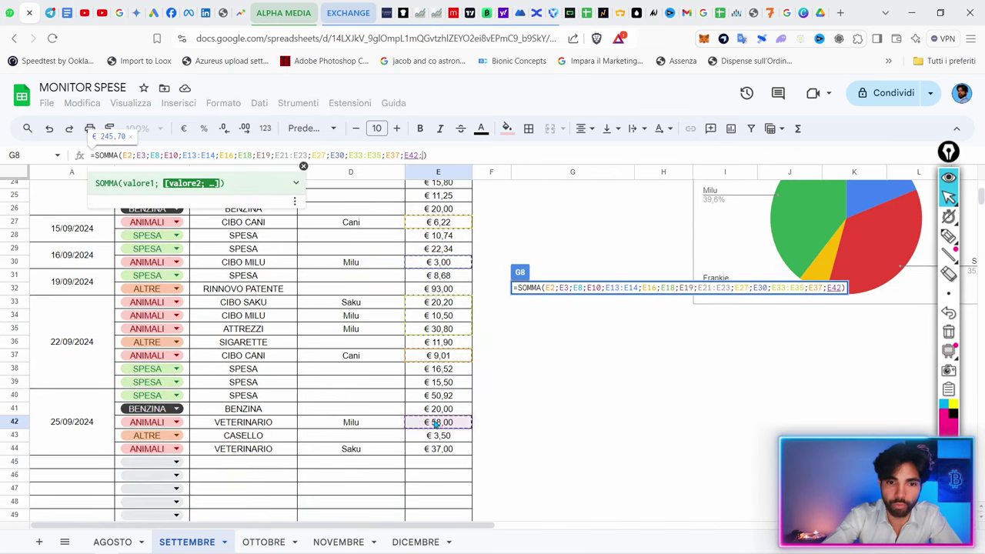
{"action": "left_click", "coordinate": [438, 451]}
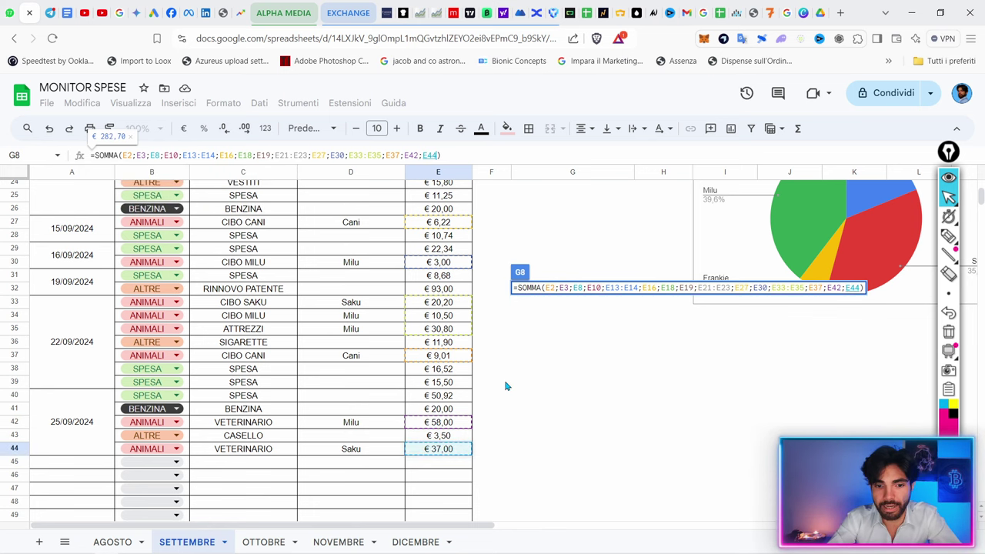
{"action": "key", "text": "Return"}
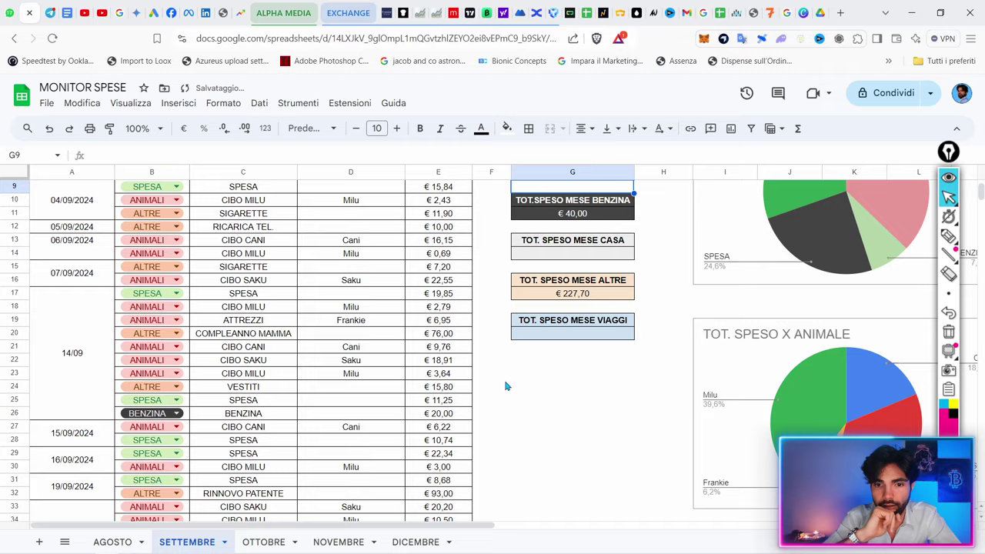
{"action": "scroll", "coordinate": [506, 386], "scroll_direction": "up", "scroll_amount": 3}
{"action": "key", "text": "Up"}
{"action": "key", "text": "Right"}
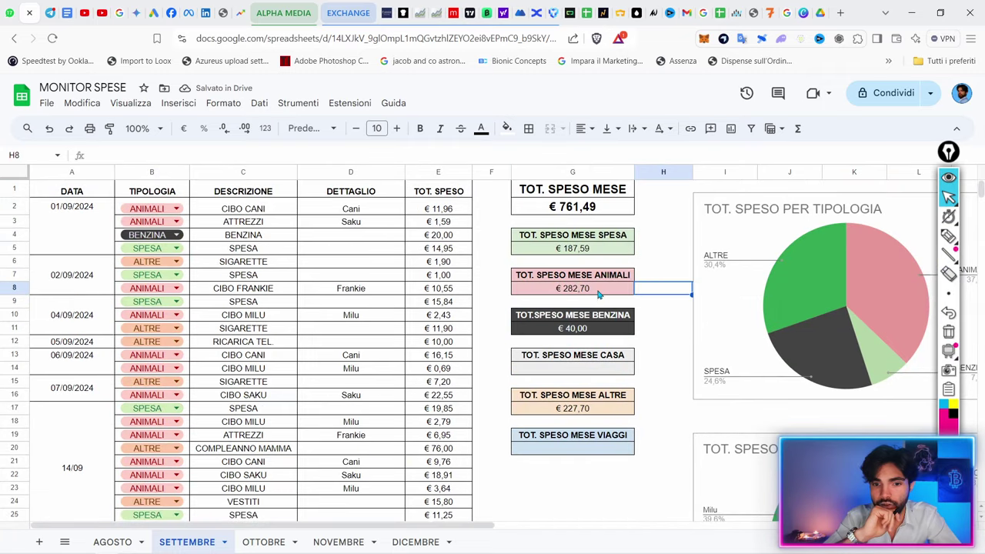
- Add the fuel expense in E41 to the SOMMA formula of TOT. SPESO MESE BENZINA in G11
{"action": "left_click", "coordinate": [608, 334]}
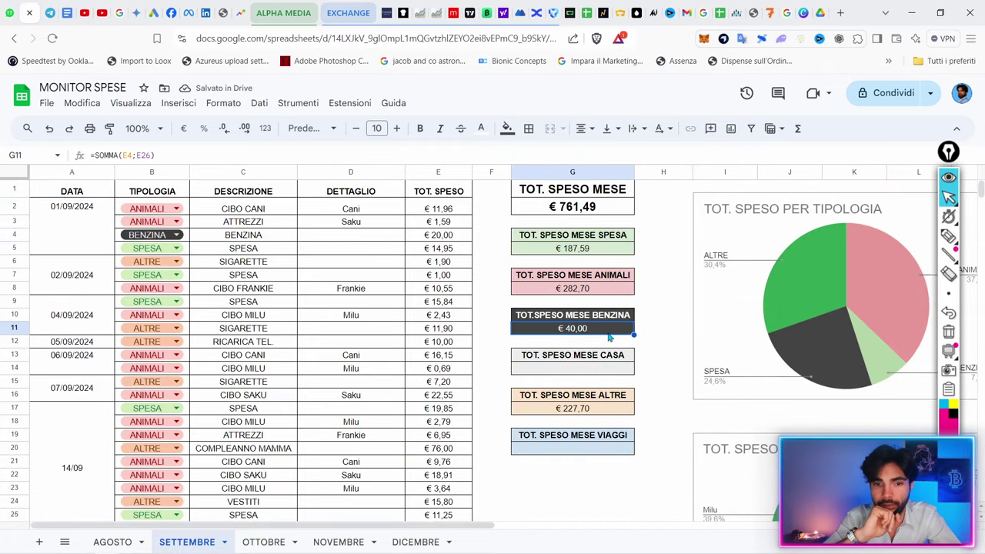
{"action": "left_click", "coordinate": [152, 155]}
{"action": "type", "text": ";"}
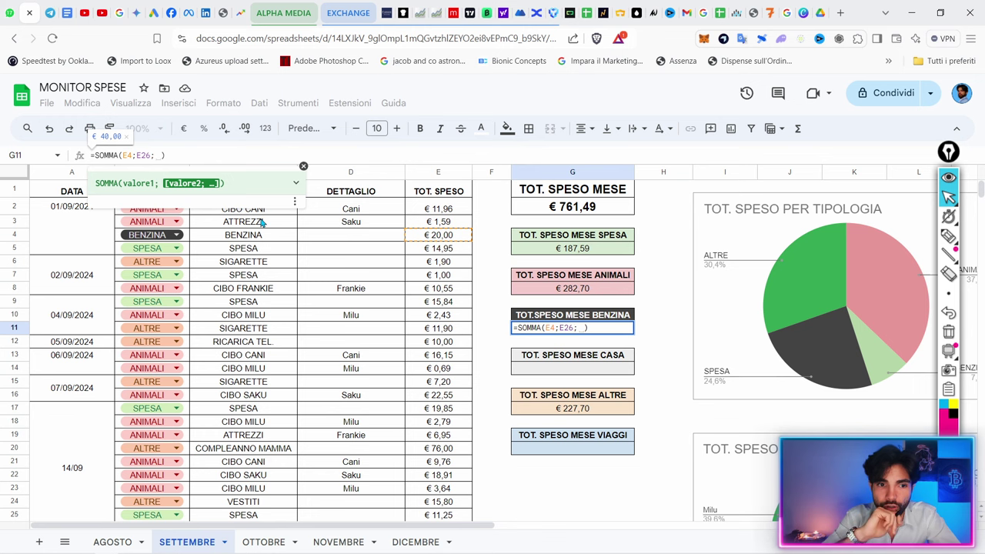
{"action": "scroll", "coordinate": [262, 222], "scroll_direction": "down", "scroll_amount": 3}
{"action": "scroll", "coordinate": [262, 222], "scroll_direction": "down", "scroll_amount": 2}
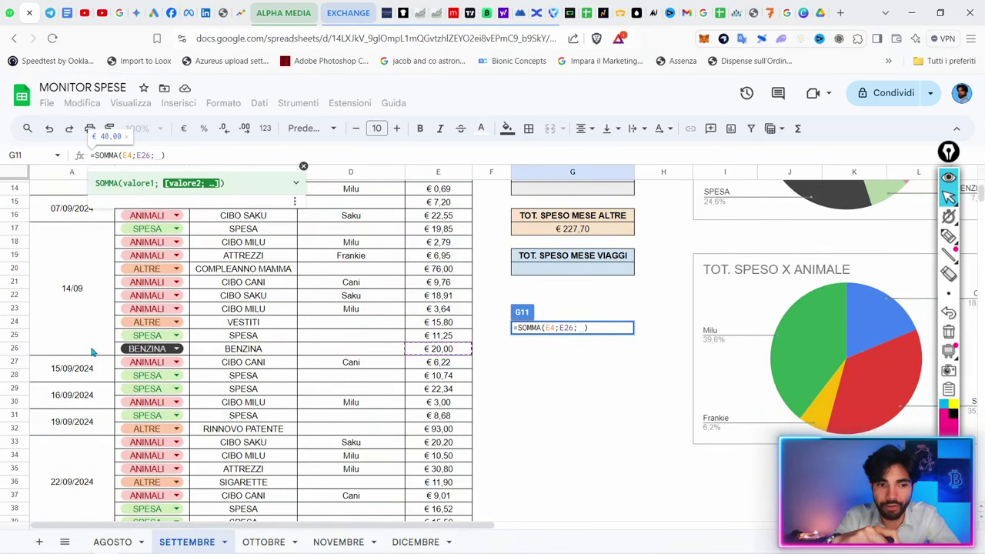
{"action": "scroll", "coordinate": [330, 416], "scroll_direction": "down", "scroll_amount": 4}
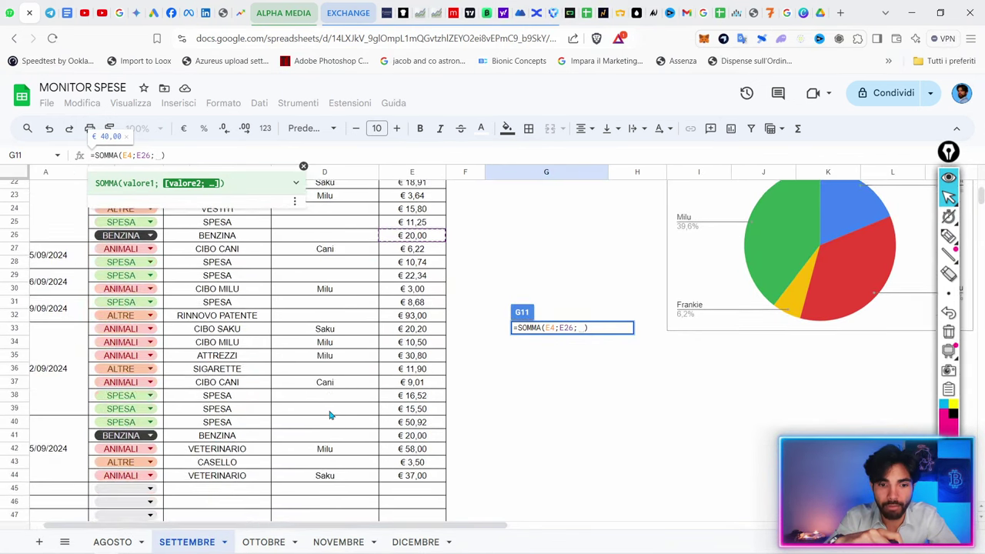
{"action": "left_click", "coordinate": [405, 431]}
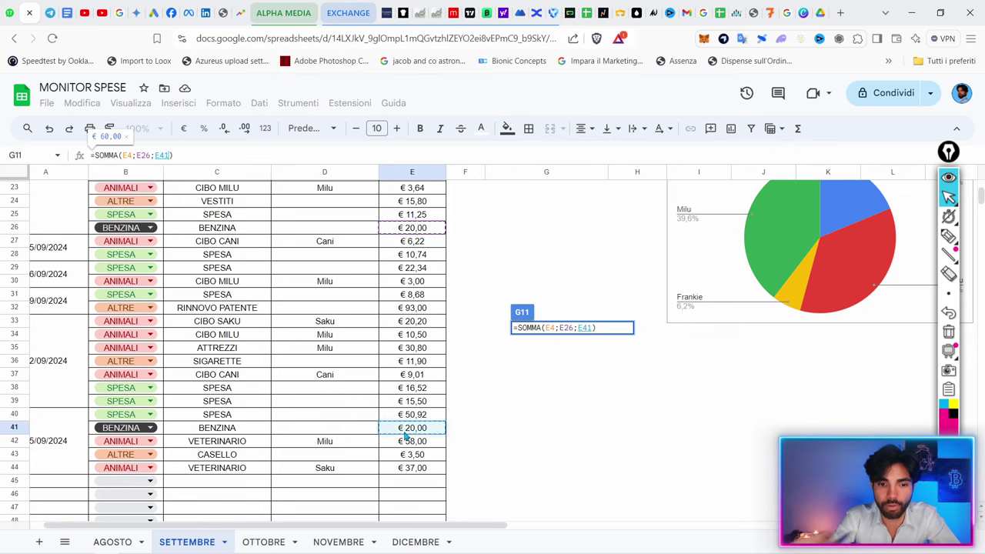
{"action": "key", "text": "Return"}
{"action": "scroll", "coordinate": [573, 315], "scroll_direction": "up", "scroll_amount": 3}
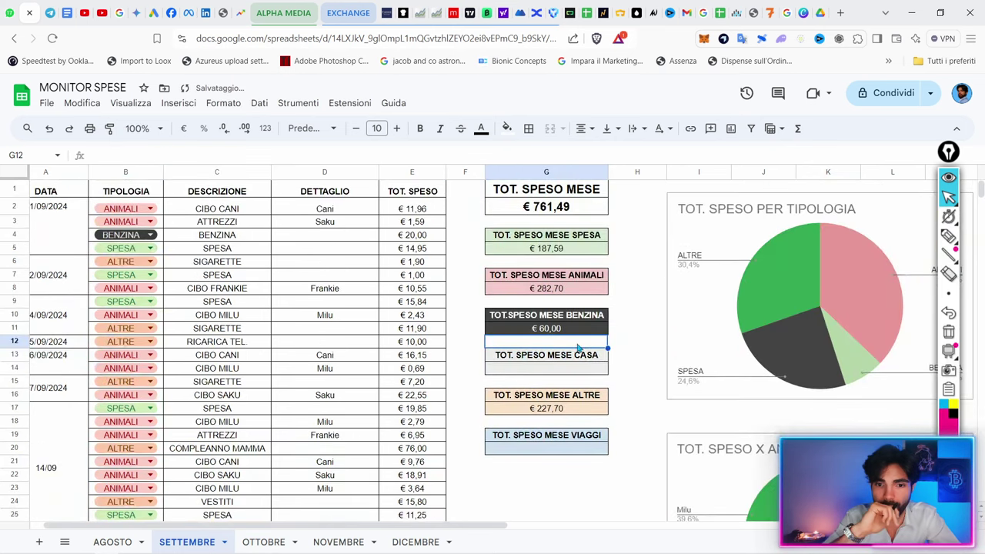
- Add the CASELLO expense in E43 to the SOMMA formula of TOT. SPESO MESE ALTRE in G17
{"action": "scroll", "coordinate": [568, 281], "scroll_direction": "down", "scroll_amount": 5}
{"action": "scroll", "coordinate": [571, 282], "scroll_direction": "up", "scroll_amount": 4}
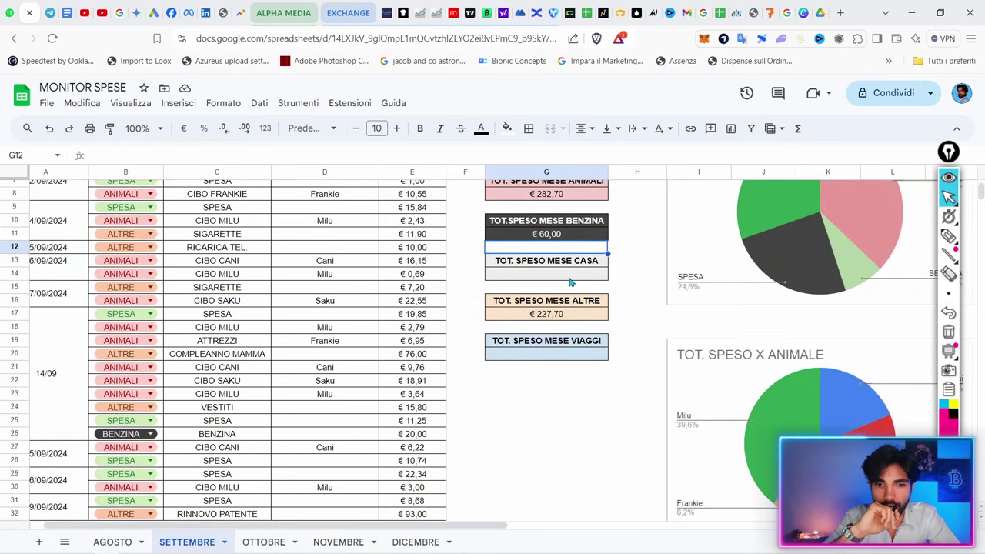
{"action": "scroll", "coordinate": [571, 282], "scroll_direction": "up", "scroll_amount": 2}
{"action": "left_click", "coordinate": [583, 374]}
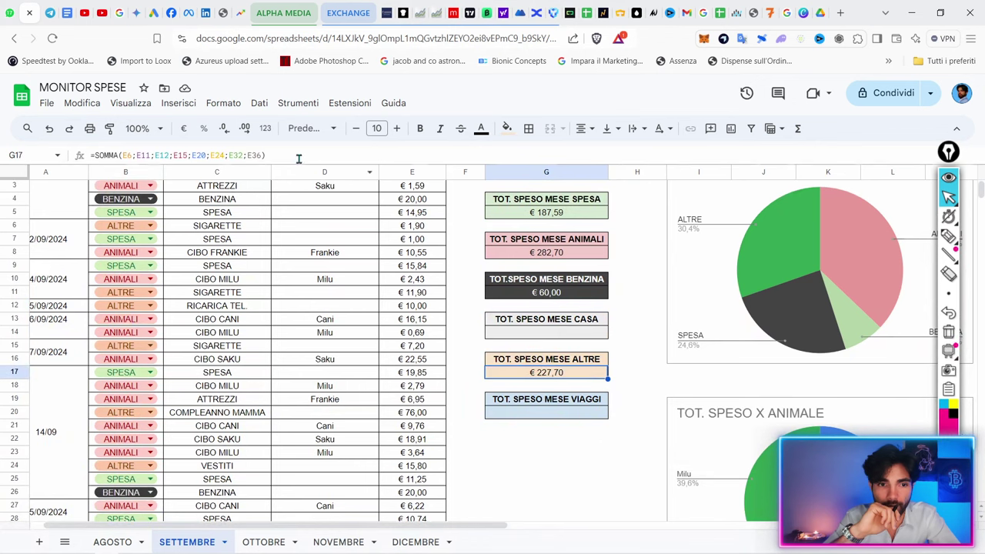
{"action": "left_click", "coordinate": [262, 157]}
{"action": "type", "text": ";"}
{"action": "scroll", "coordinate": [397, 273], "scroll_direction": "down", "scroll_amount": 8}
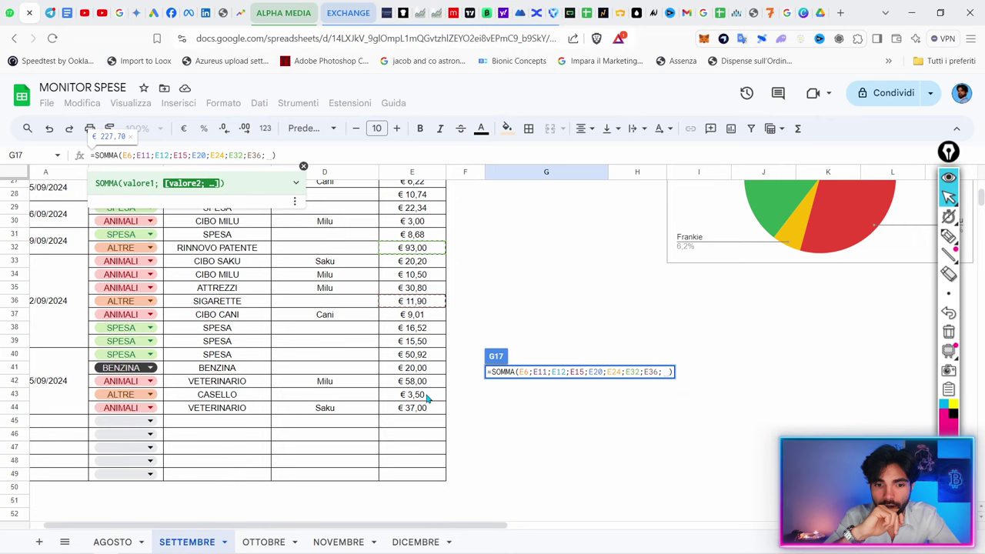
{"action": "key", "text": "Return"}
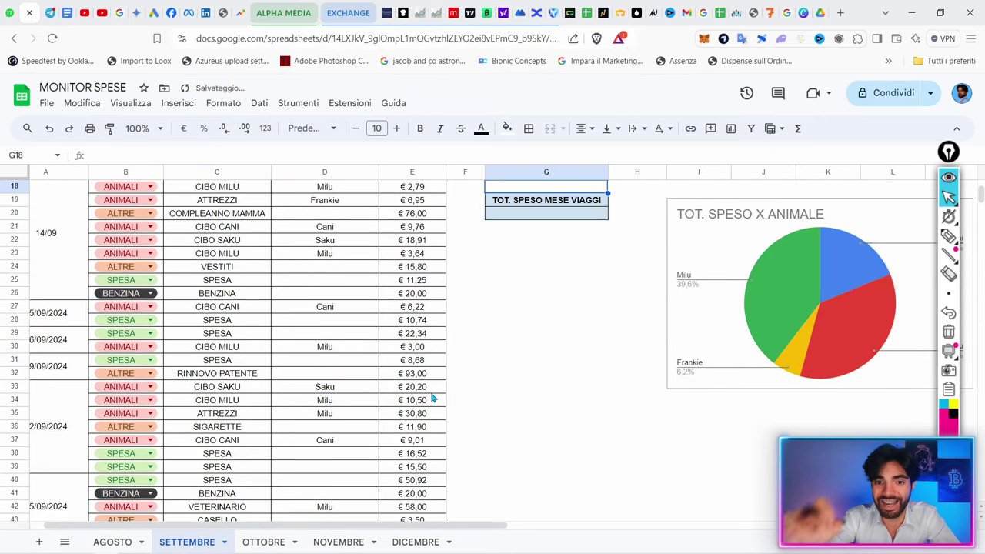
{"action": "scroll", "coordinate": [433, 398], "scroll_direction": "up", "scroll_amount": 6}
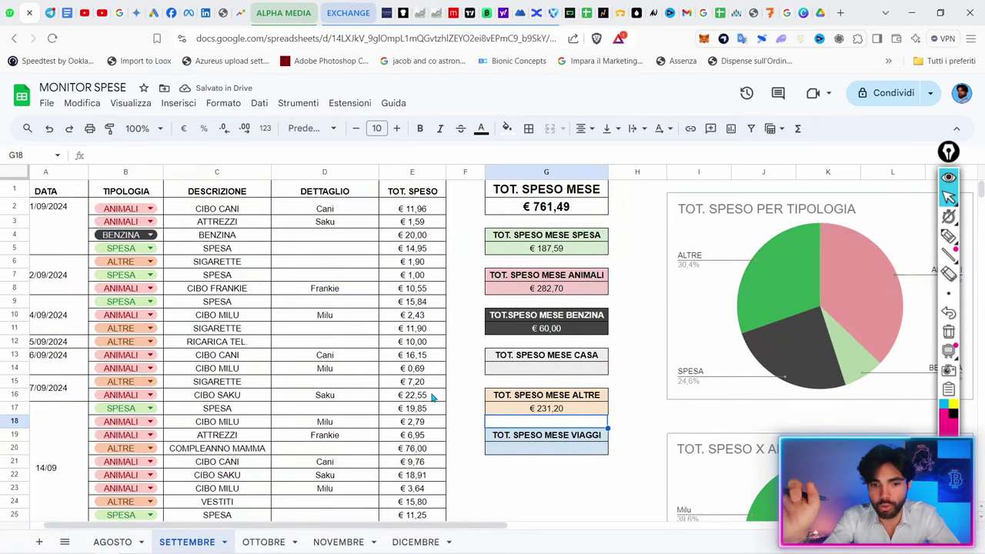
- Review the SETTEMBRE expense rows against the category totals and the TOT. SPESO PER TIPOLOGIA chart
{"action": "left_click", "coordinate": [571, 368]}
{"action": "scroll", "coordinate": [571, 376], "scroll_direction": "down", "scroll_amount": 10}
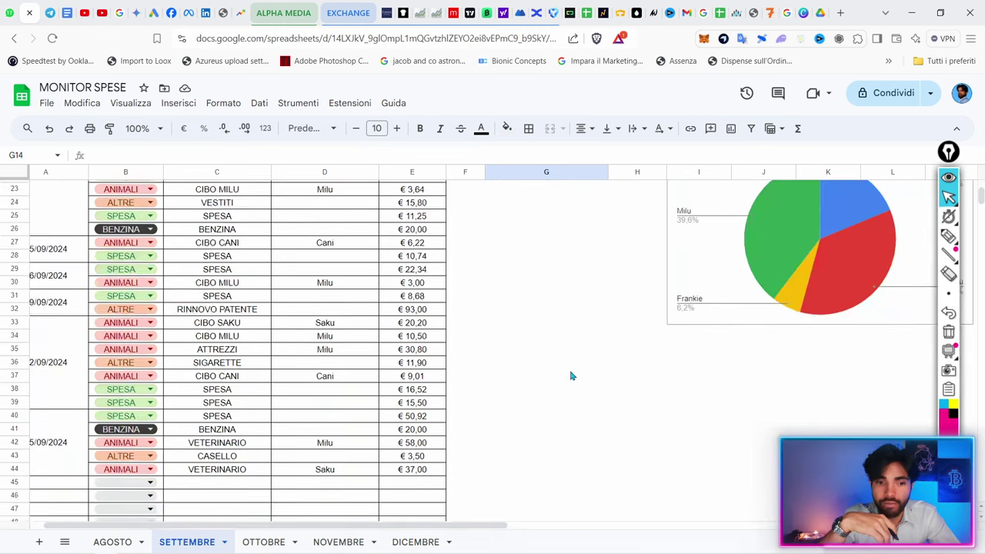
{"action": "scroll", "coordinate": [68, 333], "scroll_direction": "left", "scroll_amount": 1}
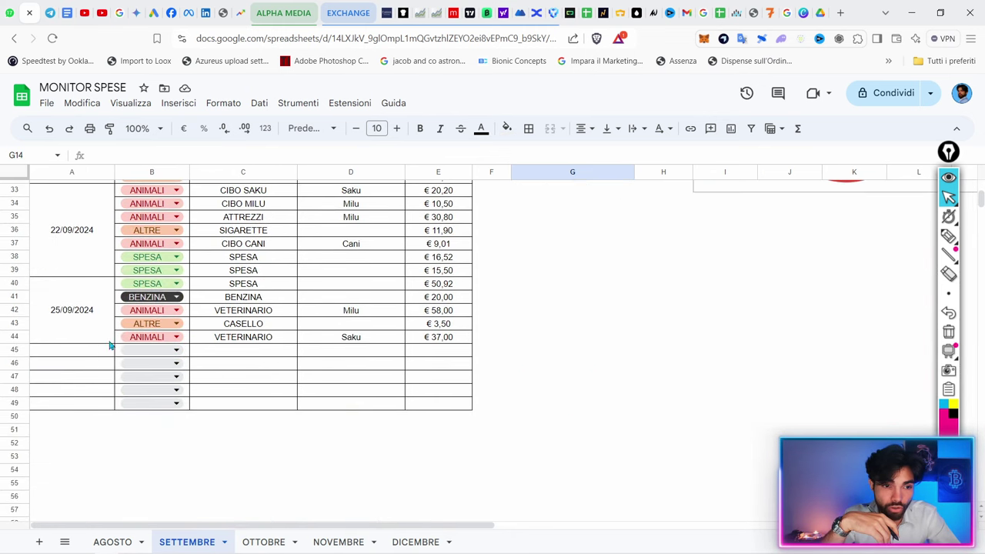
{"action": "scroll", "coordinate": [608, 274], "scroll_direction": "up", "scroll_amount": 8}
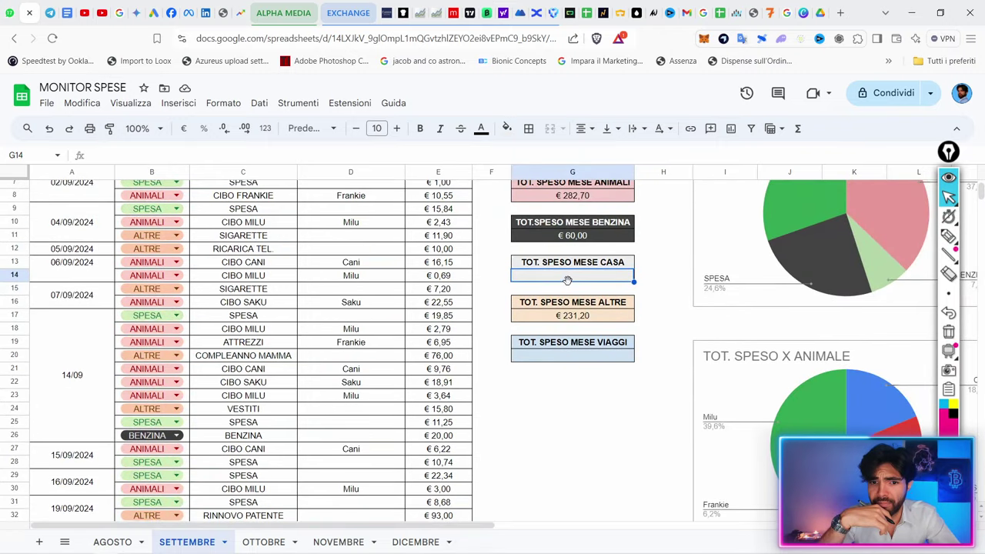
{"action": "scroll", "coordinate": [572, 285], "scroll_direction": "up", "scroll_amount": 2}
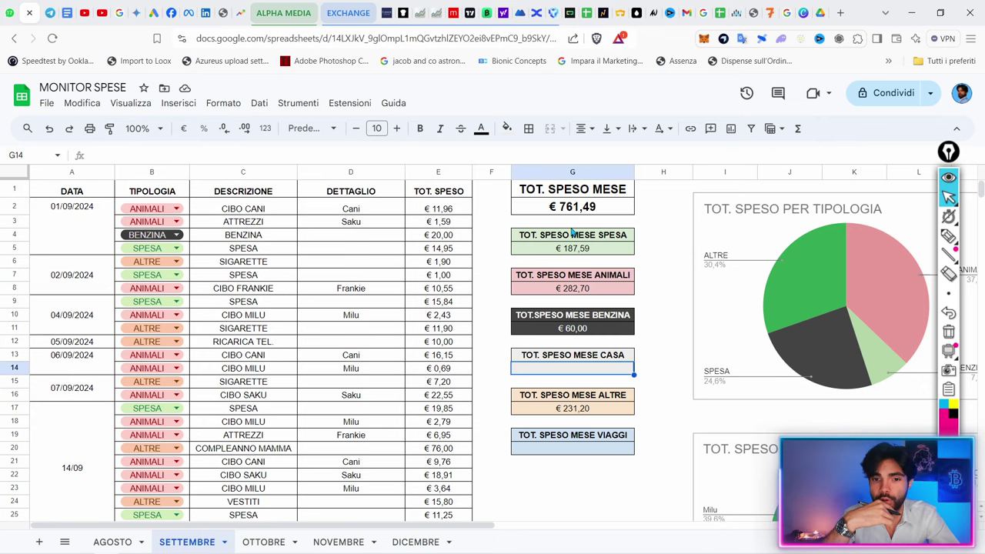
{"action": "scroll", "coordinate": [758, 319], "scroll_direction": "right", "scroll_amount": 3}
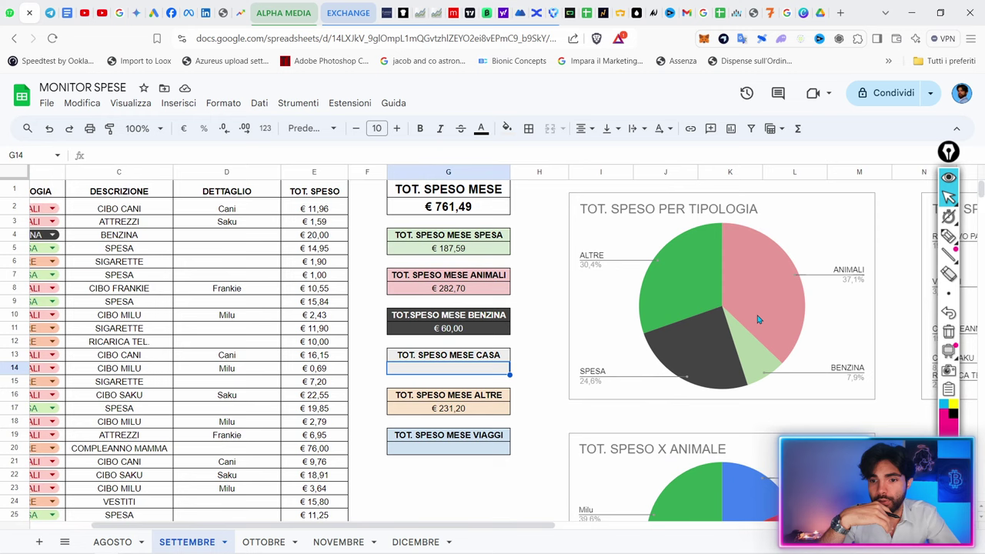
{"action": "scroll", "coordinate": [758, 320], "scroll_direction": "right", "scroll_amount": 1}
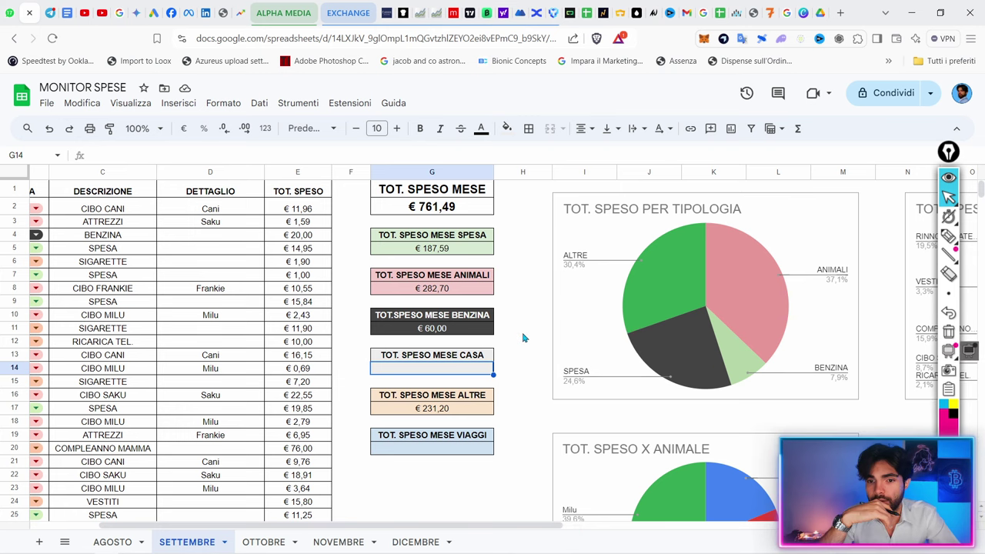
- Compare the AGOSTO totals and charts with SETTEMBRE, and examine the SETTEMBRE charts by category, single item and animal
{"action": "left_click", "coordinate": [113, 543]}
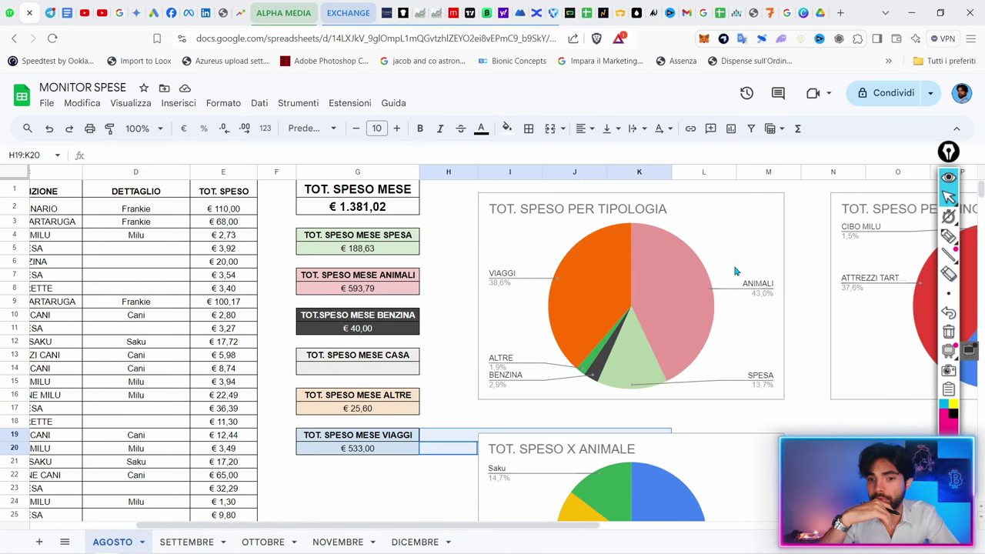
{"action": "left_click", "coordinate": [175, 543]}
{"action": "scroll", "coordinate": [815, 238], "scroll_direction": "right", "scroll_amount": 3}
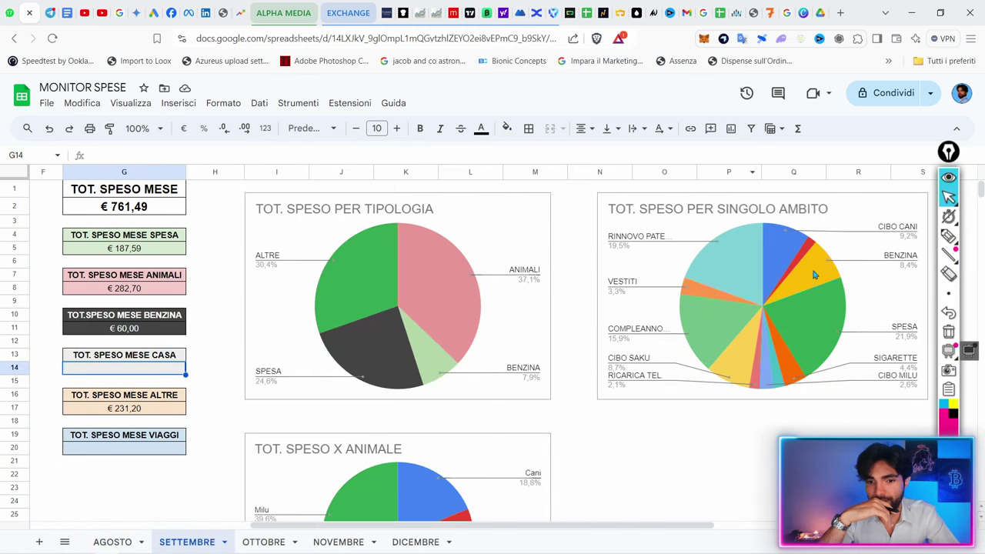
{"action": "scroll", "coordinate": [723, 335], "scroll_direction": "down", "scroll_amount": 4}
{"action": "scroll", "coordinate": [722, 336], "scroll_direction": "down", "scroll_amount": 2}
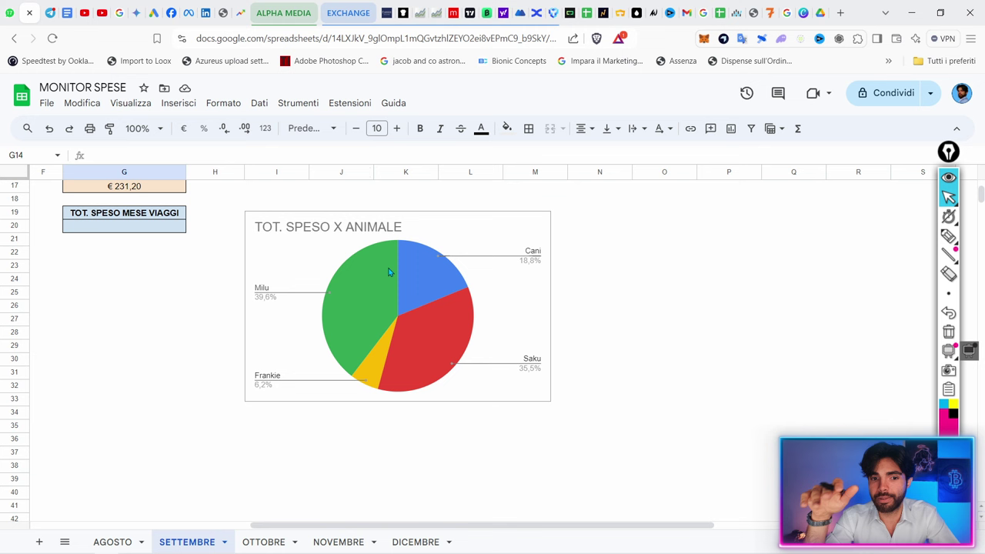
{"action": "scroll", "coordinate": [404, 307], "scroll_direction": "up", "scroll_amount": 6}
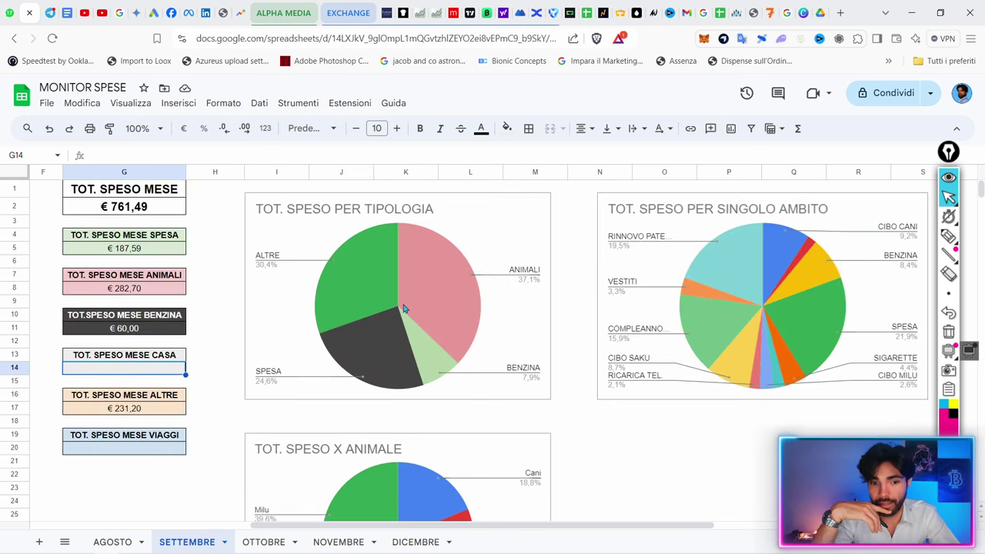
{"action": "scroll", "coordinate": [403, 308], "scroll_direction": "down", "scroll_amount": 5}
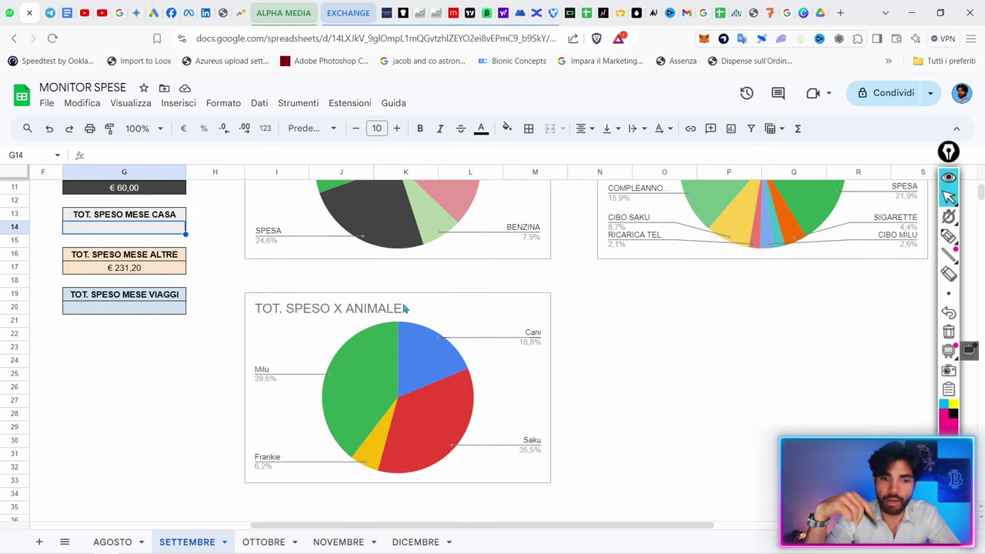
{"action": "scroll", "coordinate": [403, 308], "scroll_direction": "up", "scroll_amount": 5}
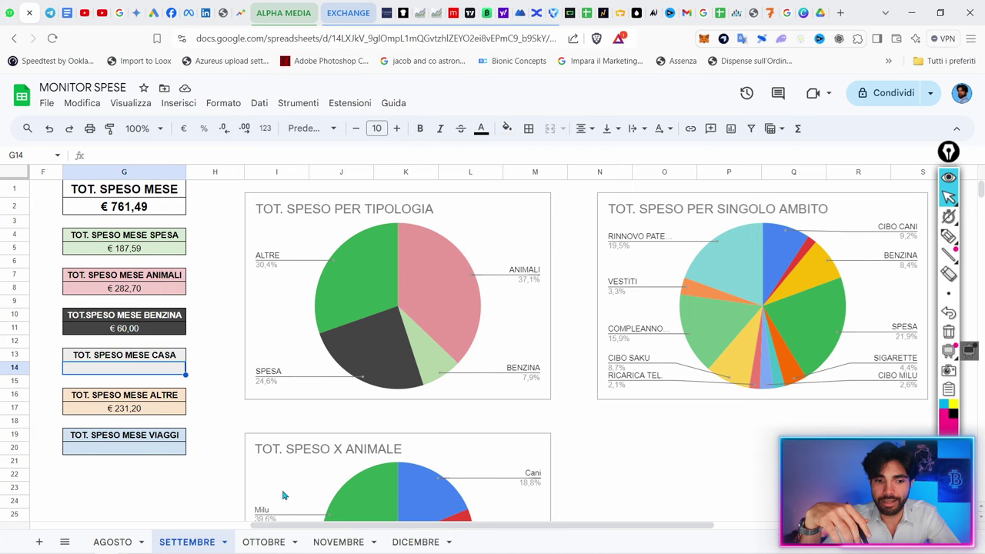
- Look at the OTTOBRE, NOVEMBRE and DICEMBRE sheets one after another
{"action": "left_click", "coordinate": [264, 542]}
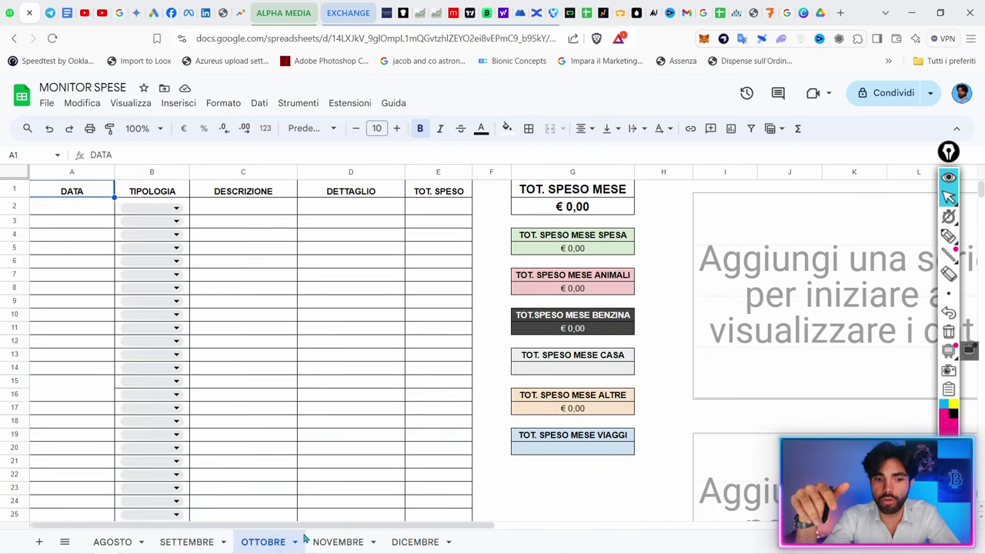
{"action": "left_click", "coordinate": [327, 542]}
{"action": "left_click", "coordinate": [412, 545]}
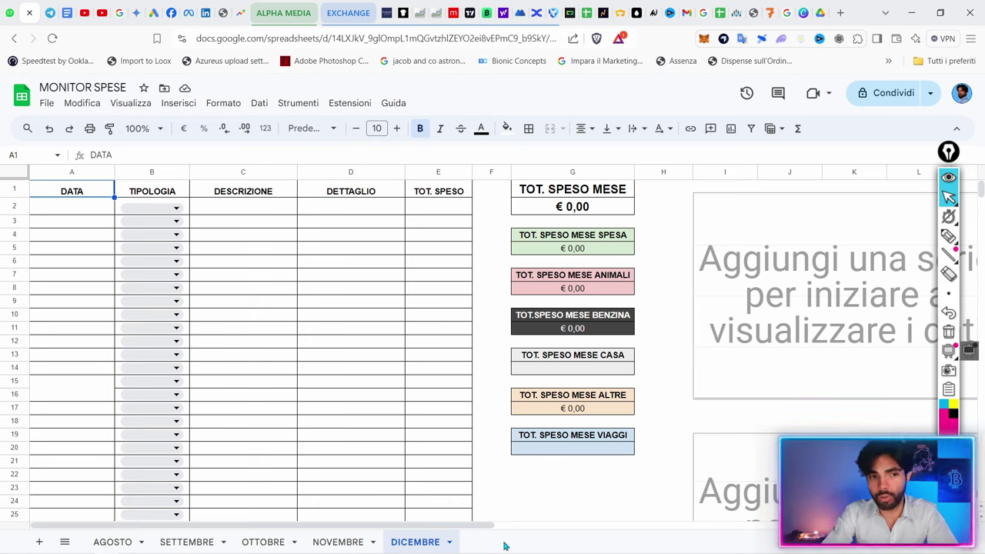
- Rename the spreadsheet as "-MONITOR SPESE 2024-" and clear the stray dash from cell H17 of SETTEMBRE
{"action": "left_click", "coordinate": [127, 87]}
{"action": "type", "text": "2024"}
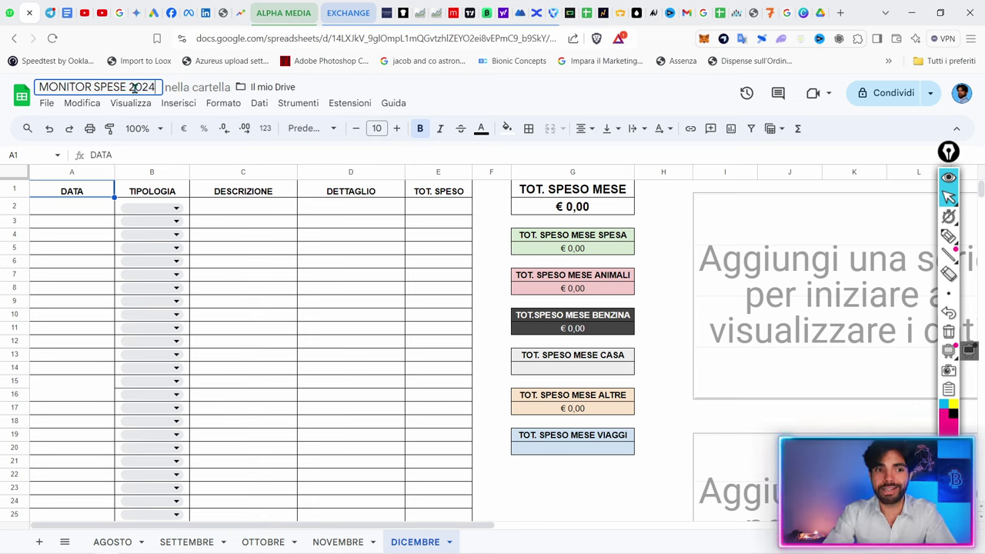
{"action": "mouse_move", "coordinate": [586, 552]}
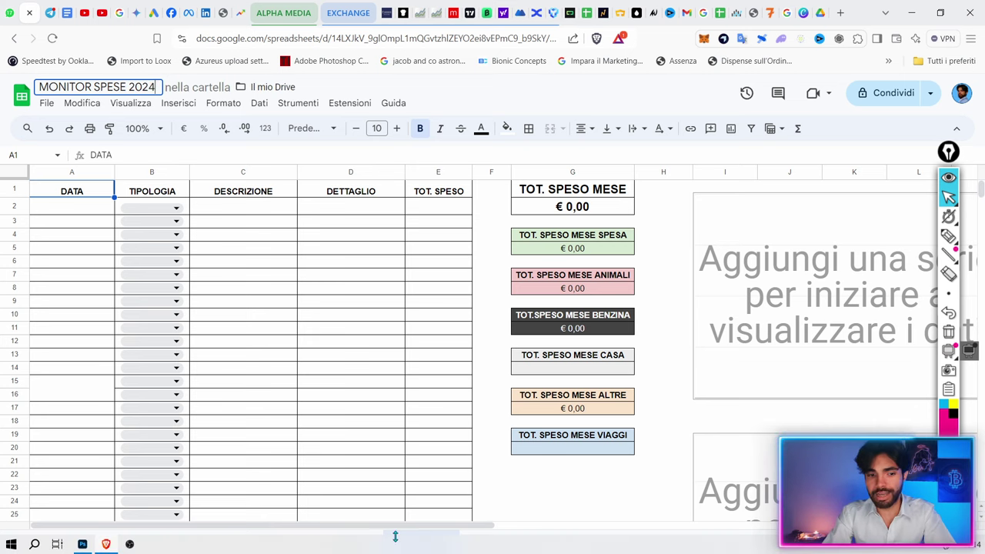
{"action": "type", "text": "-"}
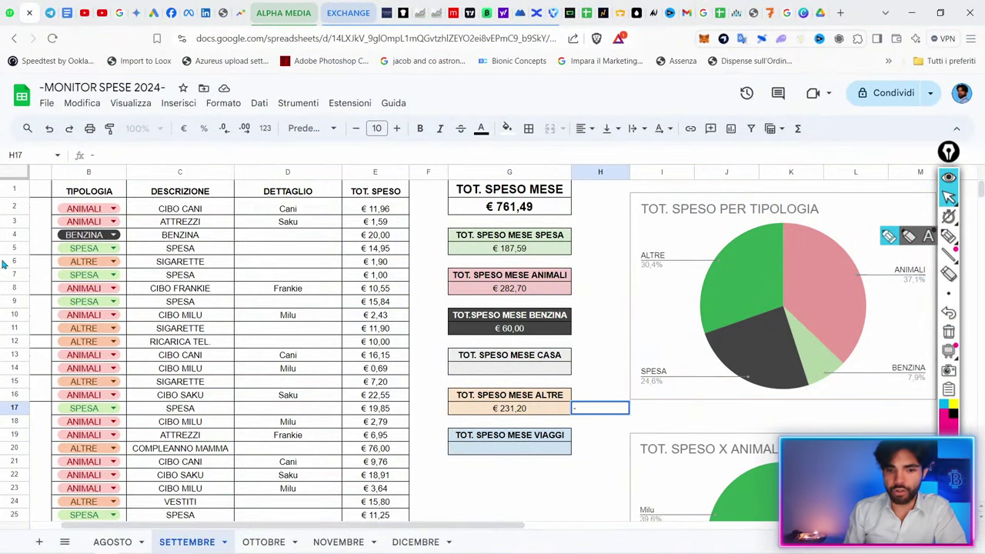
{"action": "key", "text": "Delete"}
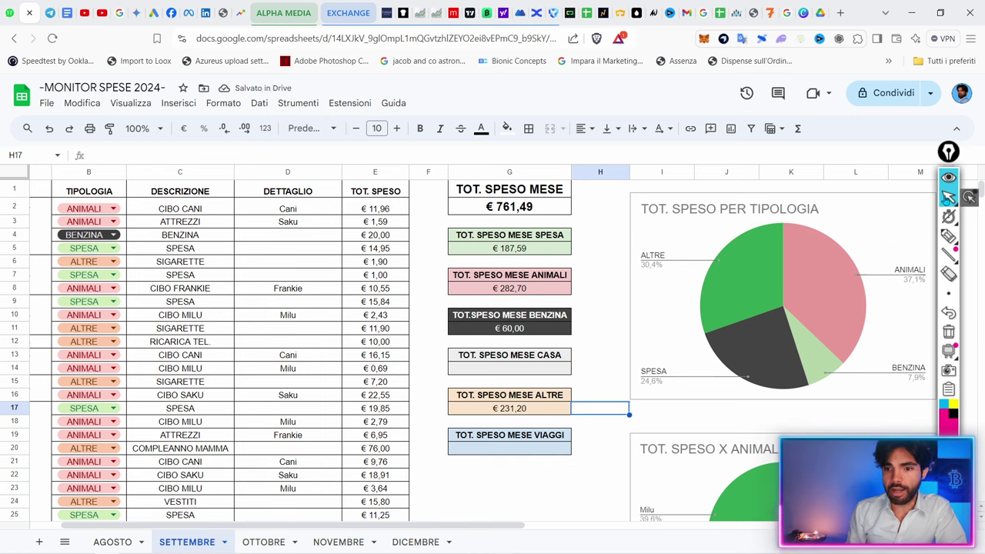
- Circle the ANIMALI label in the TOT. SPESO PER TIPOLOGIA chart with the annotation pen and clear the drawing
{"action": "left_click", "coordinate": [948, 197]}
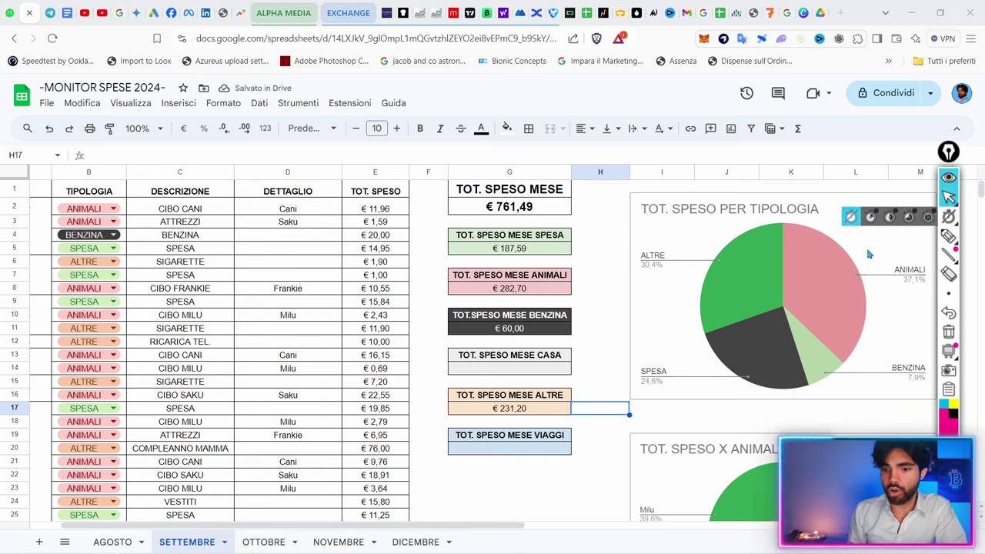
{"action": "left_click", "coordinate": [948, 236]}
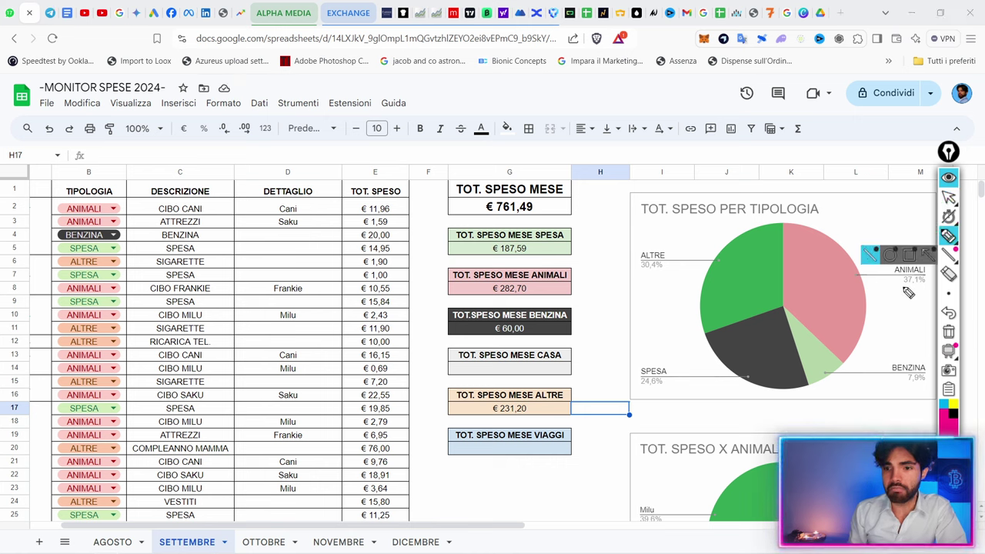
{"action": "left_click_drag", "start_coordinate": [889, 290], "coordinate": [915, 286]}
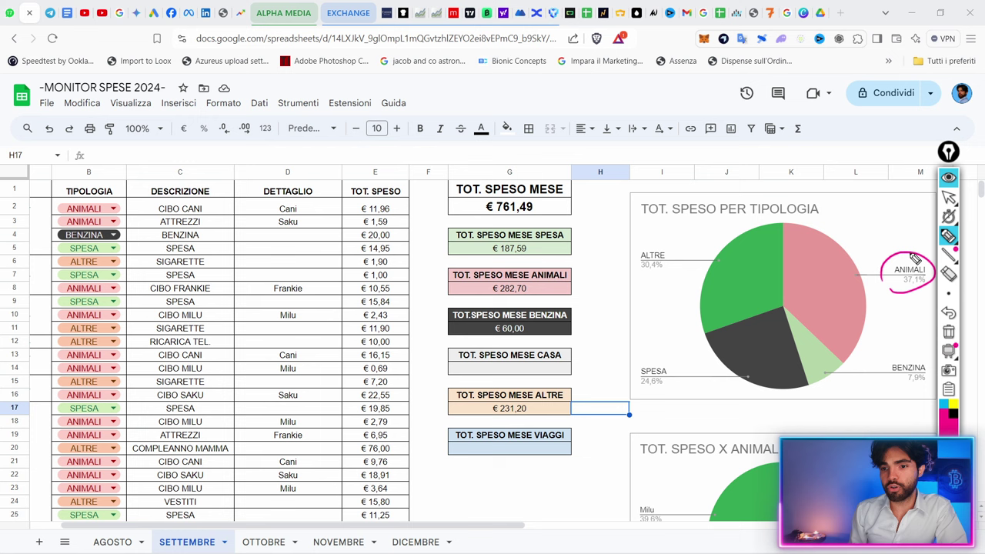
{"action": "left_click_drag", "start_coordinate": [854, 315], "coordinate": [855, 408]}
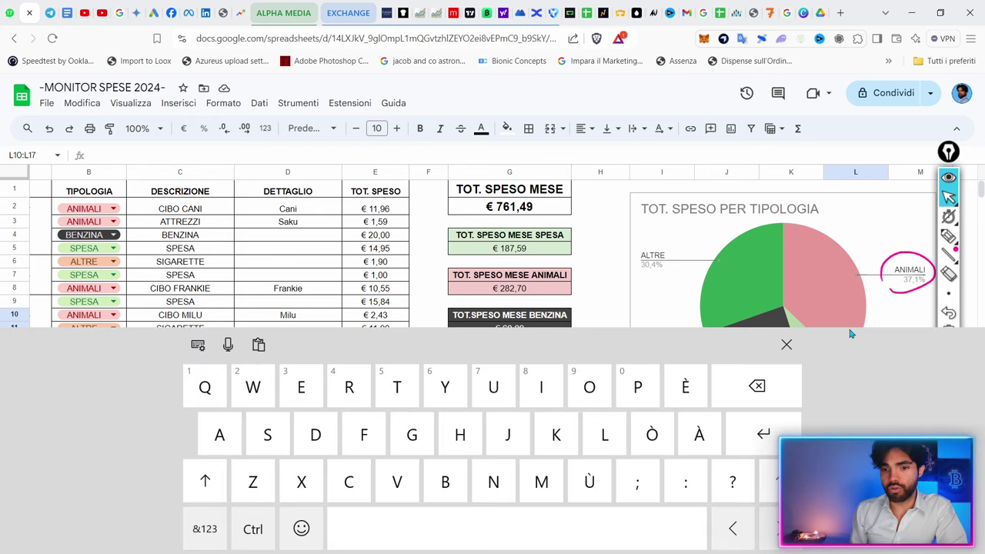
{"action": "scroll", "coordinate": [786, 347], "scroll_direction": "down", "scroll_amount": 4}
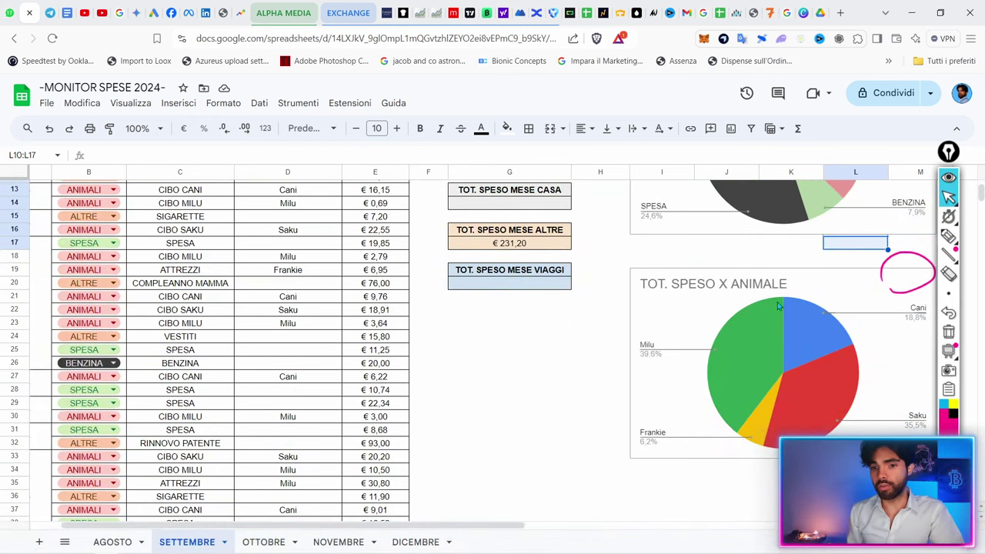
{"action": "left_click", "coordinate": [948, 331]}
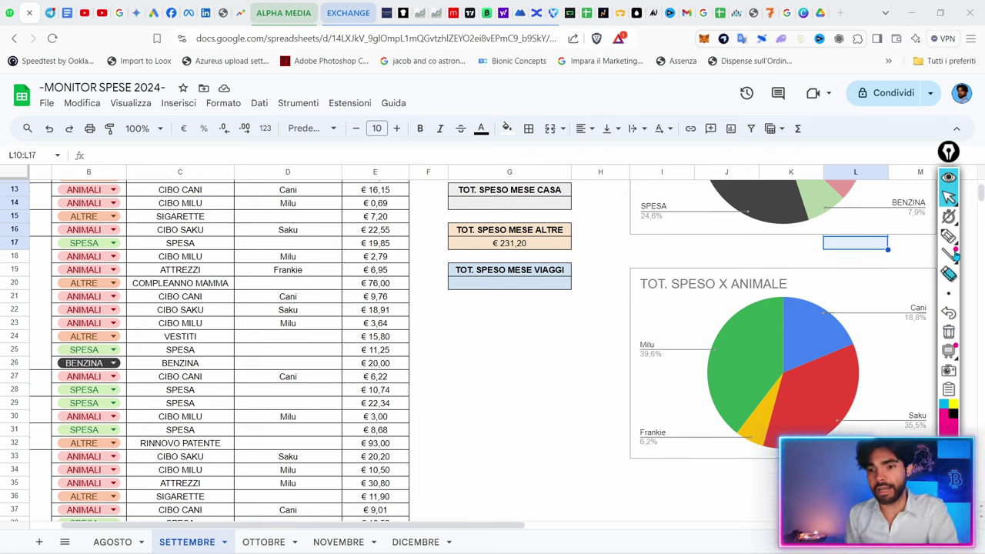
- Circle the Cani, Saku and Milu labels in the TOT. SPESO X ANIMALE chart and draw a double-headed arrow between the green and red slices
{"action": "left_click", "coordinate": [949, 236]}
{"action": "mouse_move", "coordinate": [938, 307]}
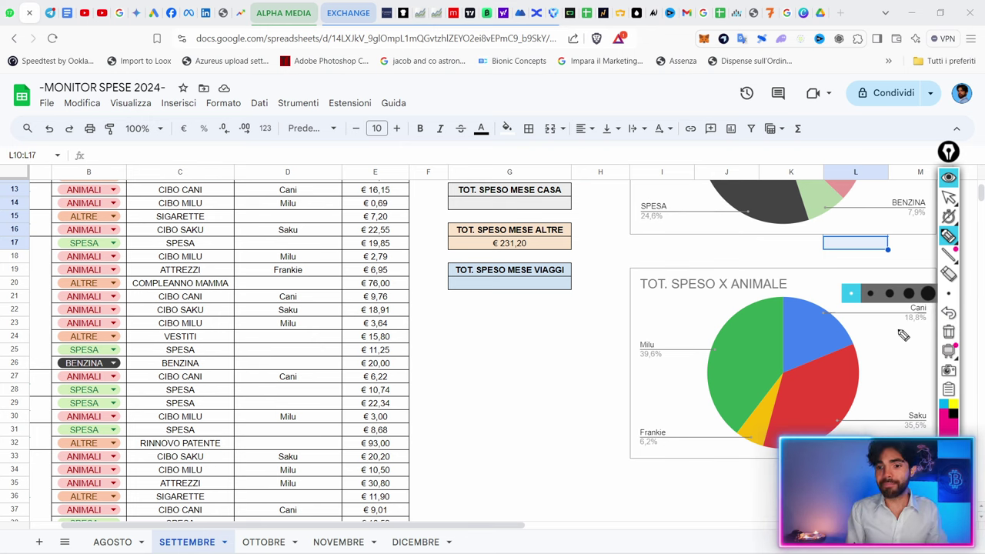
{"action": "mouse_move", "coordinate": [903, 335]}
{"action": "left_mouse_down"}
{"action": "mouse_move", "coordinate": [931, 311]}
{"action": "mouse_move", "coordinate": [917, 340]}
{"action": "left_mouse_up"}
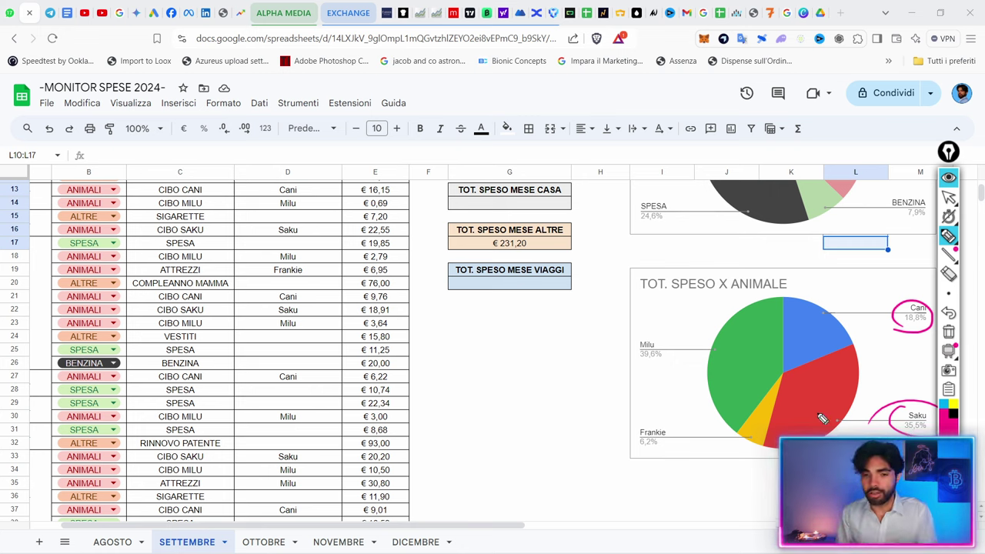
{"action": "mouse_move", "coordinate": [645, 343]}
{"action": "left_mouse_down"}
{"action": "mouse_move", "coordinate": [686, 348]}
{"action": "mouse_move", "coordinate": [668, 332]}
{"action": "left_mouse_up"}
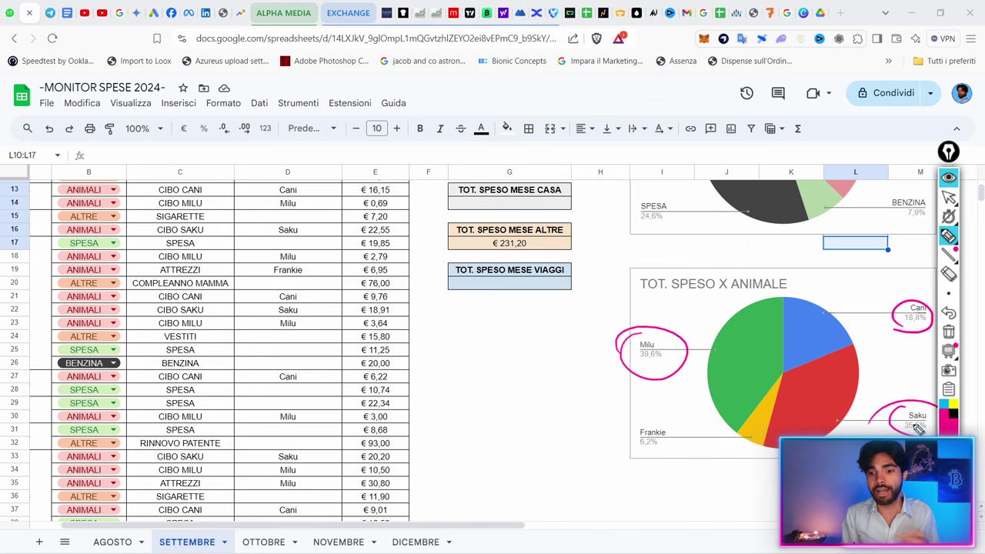
{"action": "mouse_move", "coordinate": [770, 368]}
{"action": "left_mouse_down"}
{"action": "mouse_move", "coordinate": [829, 389]}
{"action": "mouse_move", "coordinate": [739, 362]}
{"action": "left_mouse_up"}
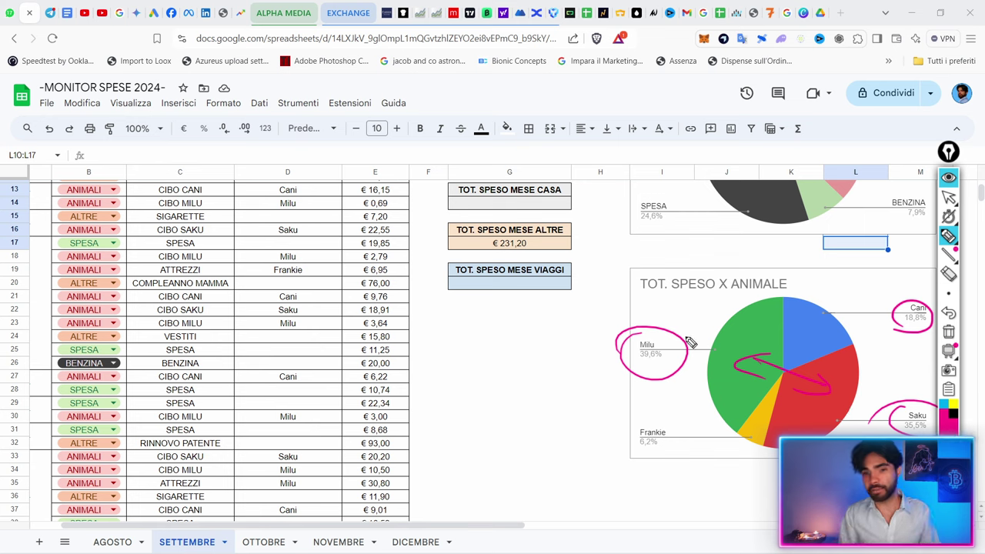
{"action": "mouse_move", "coordinate": [692, 342]}
{"action": "left_mouse_down"}
{"action": "mouse_move", "coordinate": [635, 360]}
{"action": "mouse_move", "coordinate": [699, 391]}
{"action": "left_mouse_up"}
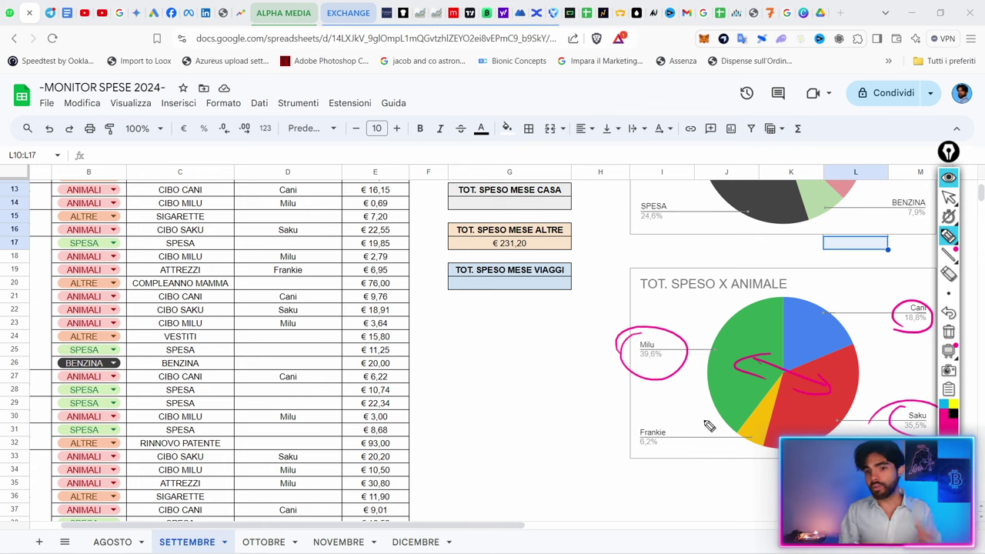
{"action": "left_click", "coordinate": [948, 198]}
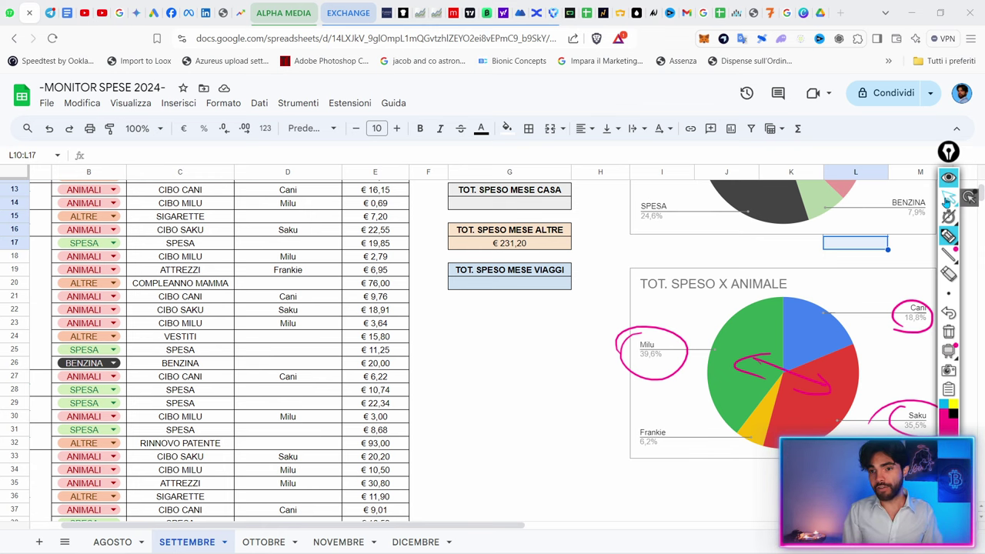
- Clear the pen annotations from the animal chart and review the SETTEMBRE expense list and category totals
{"action": "left_click", "coordinate": [948, 332]}
{"action": "left_click", "coordinate": [600, 271]}
{"action": "scroll", "coordinate": [689, 274], "scroll_direction": "up", "scroll_amount": 5}
{"action": "scroll", "coordinate": [688, 274], "scroll_direction": "right", "scroll_amount": 2}
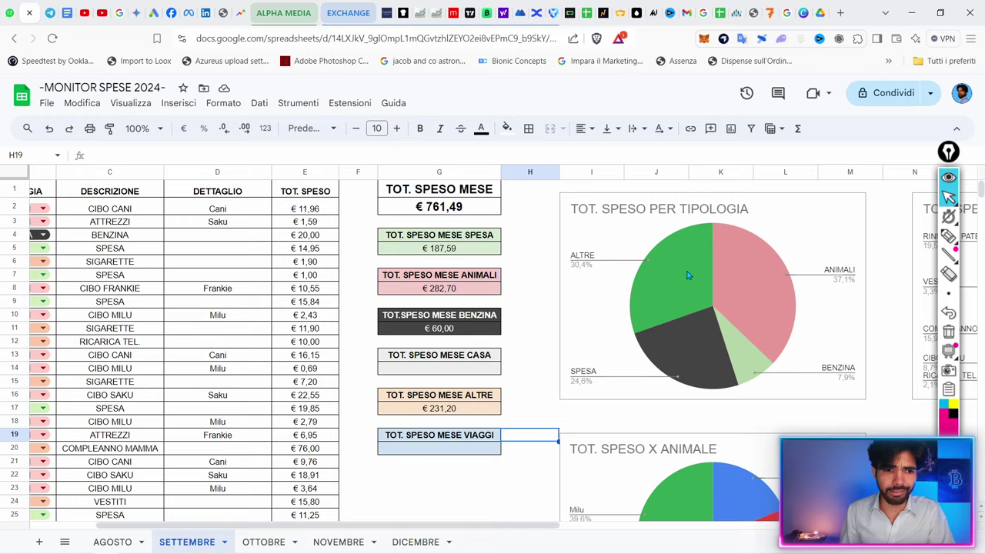
{"action": "scroll", "coordinate": [689, 275], "scroll_direction": "left", "scroll_amount": 2}
{"action": "scroll", "coordinate": [378, 348], "scroll_direction": "down", "scroll_amount": 3}
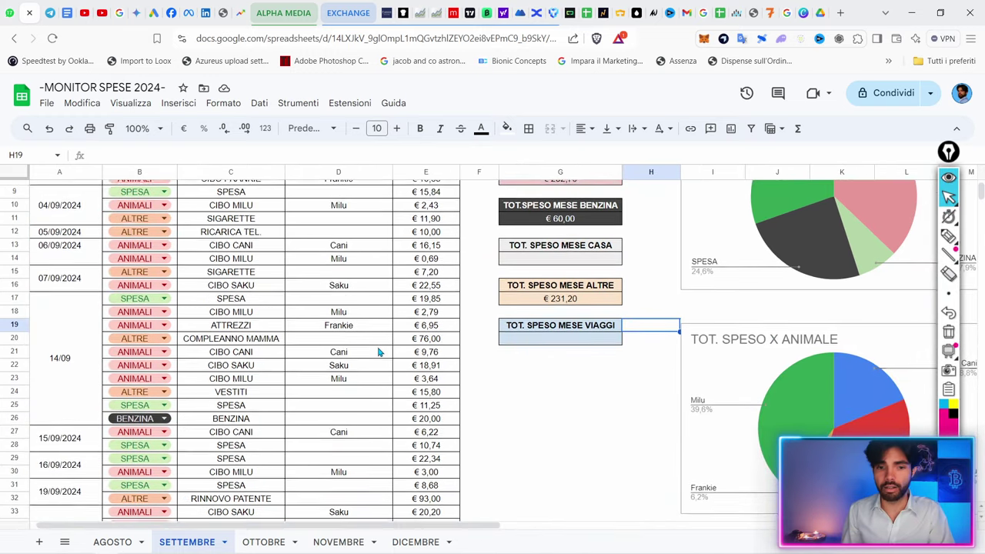
{"action": "scroll", "coordinate": [378, 352], "scroll_direction": "up", "scroll_amount": 3}
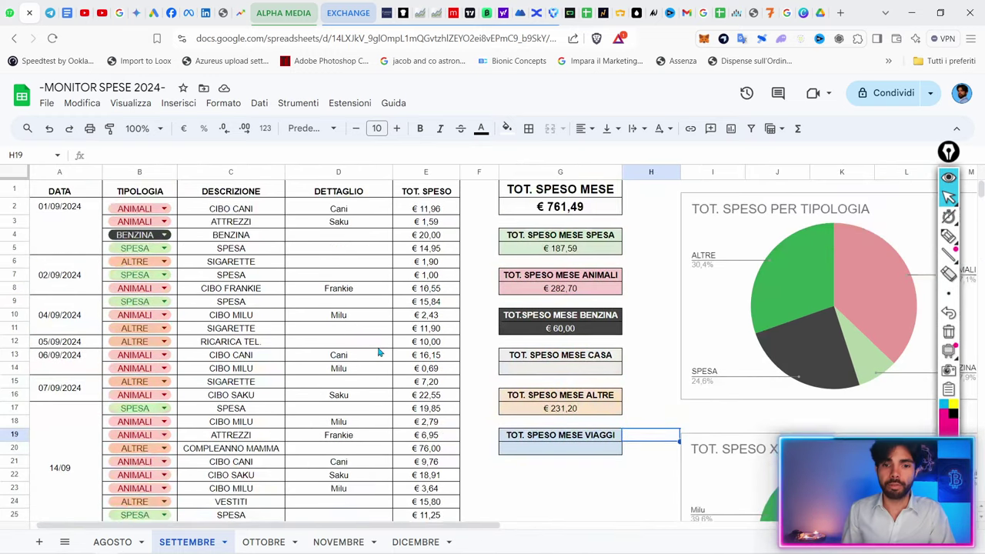
- Inspect the TOT. SPESO PER TIPOLOGIA chart on SETTEMBRE, checking the ANIMALI slice's details
{"action": "left_click", "coordinate": [800, 293]}
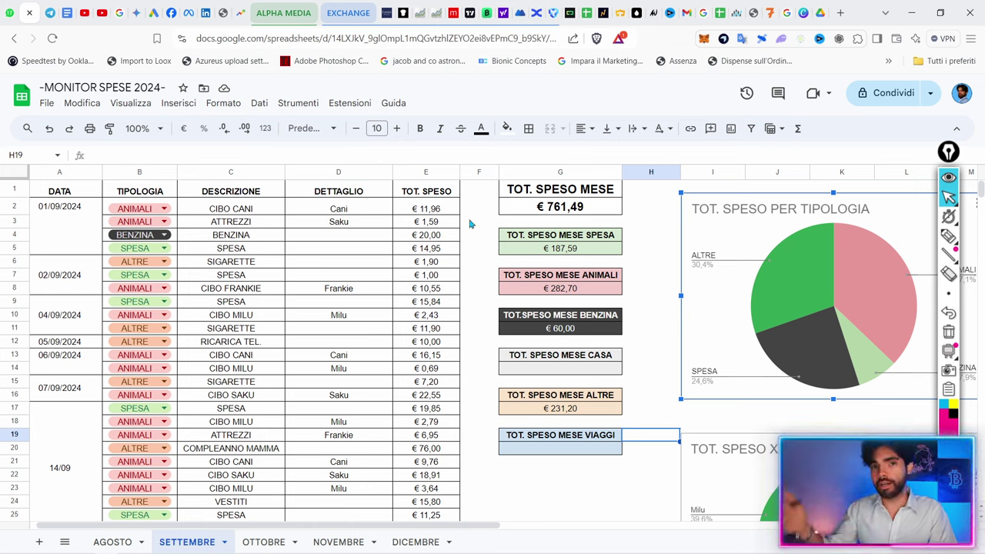
{"action": "mouse_move", "coordinate": [777, 344]}
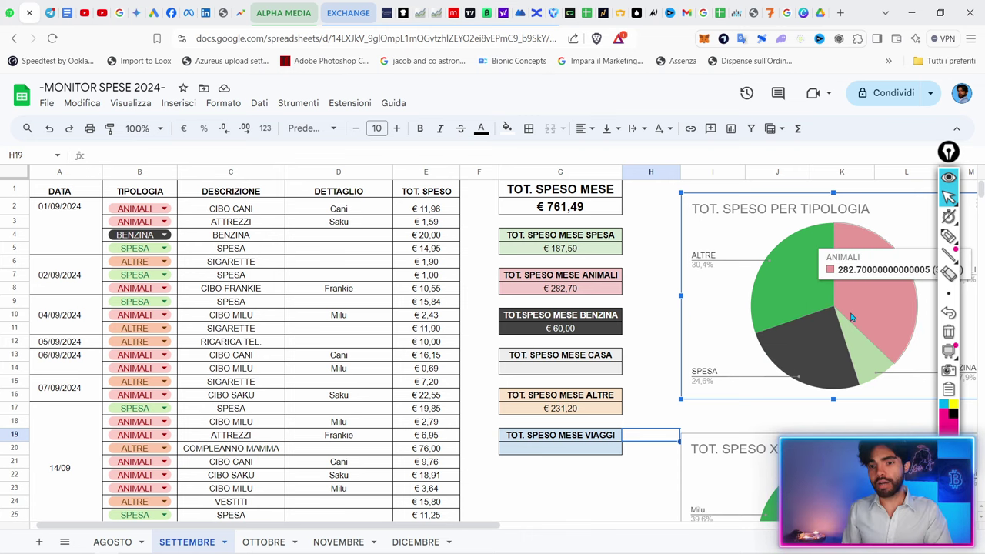
{"action": "scroll", "coordinate": [808, 308], "scroll_direction": "right", "scroll_amount": 4}
{"action": "mouse_move", "coordinate": [701, 292]}
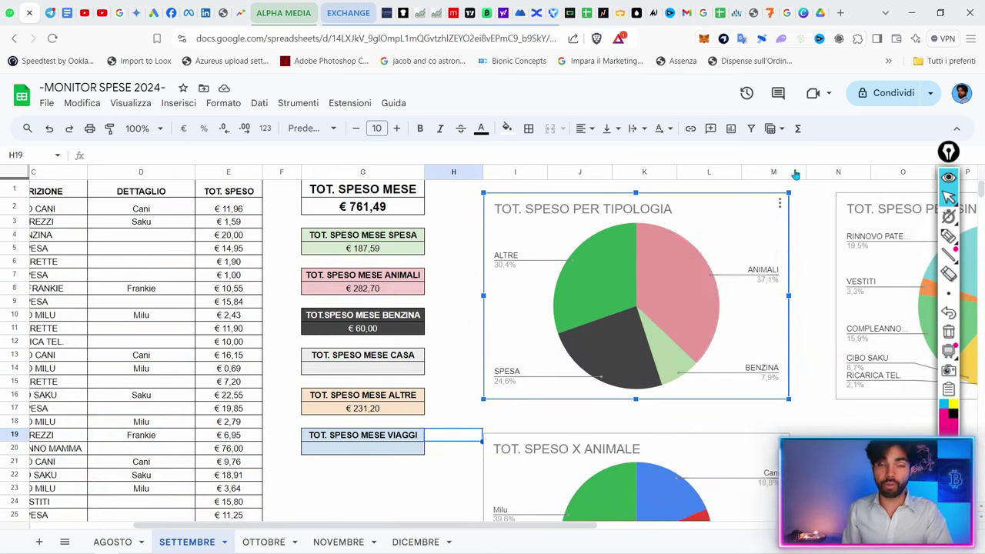
{"action": "scroll", "coordinate": [827, 248], "scroll_direction": "right", "scroll_amount": 2}
{"action": "mouse_move", "coordinate": [655, 296]}
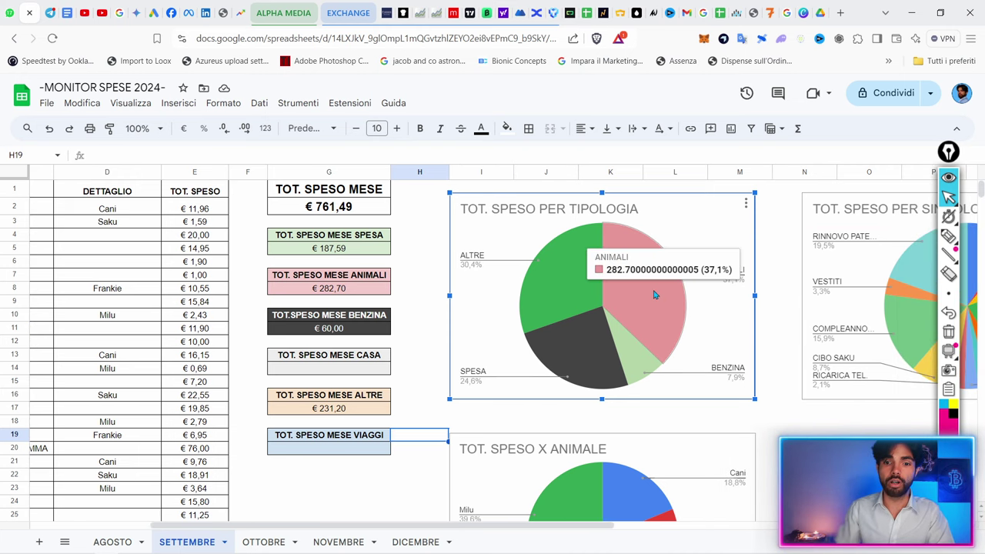
{"action": "mouse_move", "coordinate": [608, 350]}
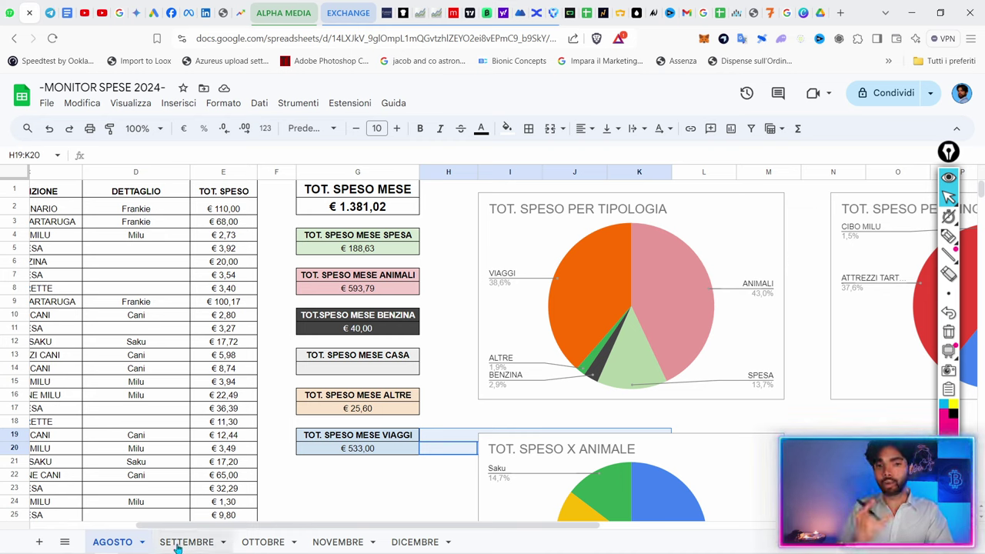
- Look through the AGOSTO expense list down to its last entry and return to the SETTEMBRE sheet
{"action": "scroll", "coordinate": [250, 283], "scroll_direction": "left", "scroll_amount": 5}
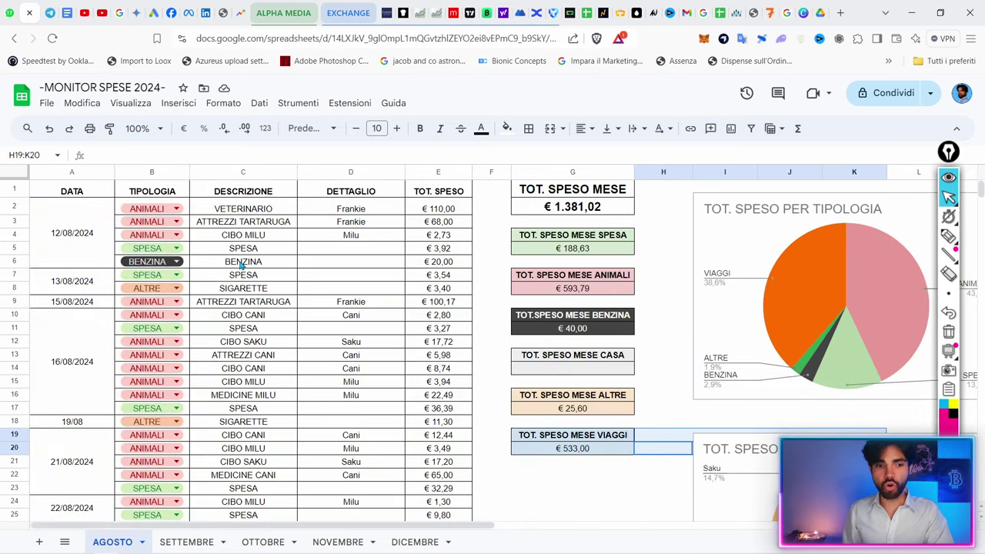
{"action": "scroll", "coordinate": [250, 284], "scroll_direction": "down", "scroll_amount": 6}
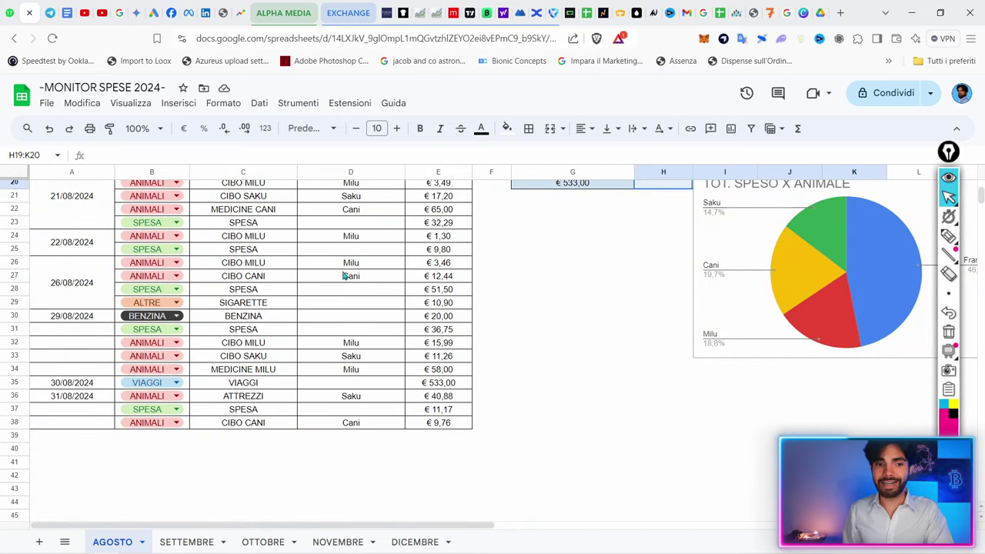
{"action": "scroll", "coordinate": [311, 271], "scroll_direction": "up", "scroll_amount": 6}
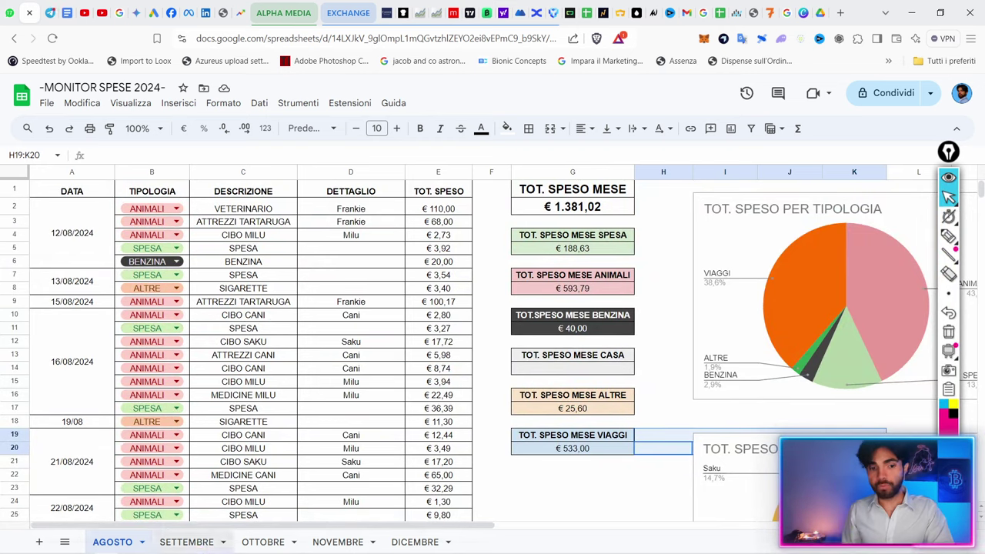
{"action": "left_click", "coordinate": [197, 542]}
{"action": "scroll", "coordinate": [510, 356], "scroll_direction": "left", "scroll_amount": 3}
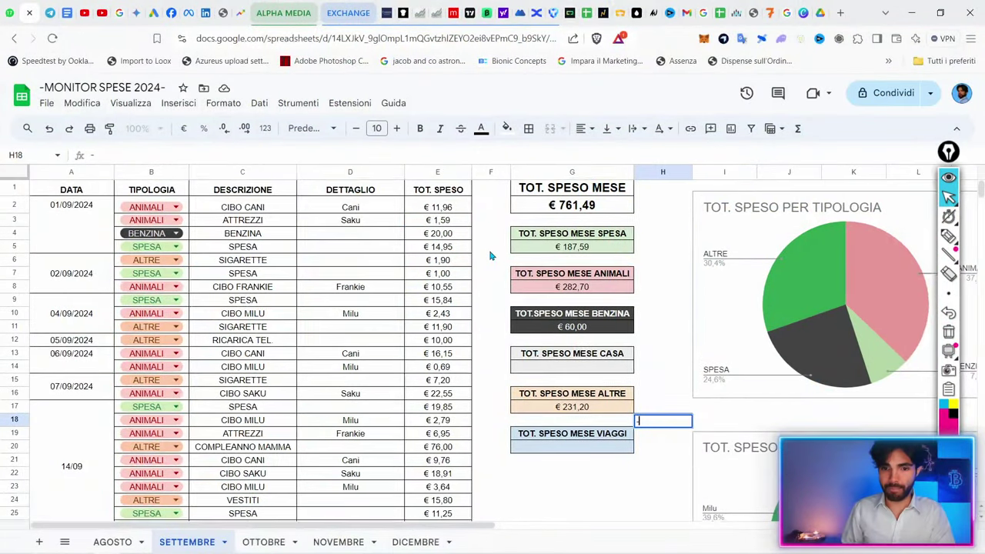
- Handwrite "900 €/m" with the annotation pen in the empty area beside the last SETTEMBRE expenses and box it
{"action": "scroll", "coordinate": [490, 255], "scroll_direction": "down", "scroll_amount": 10}
{"action": "scroll", "coordinate": [489, 255], "scroll_direction": "right", "scroll_amount": 2}
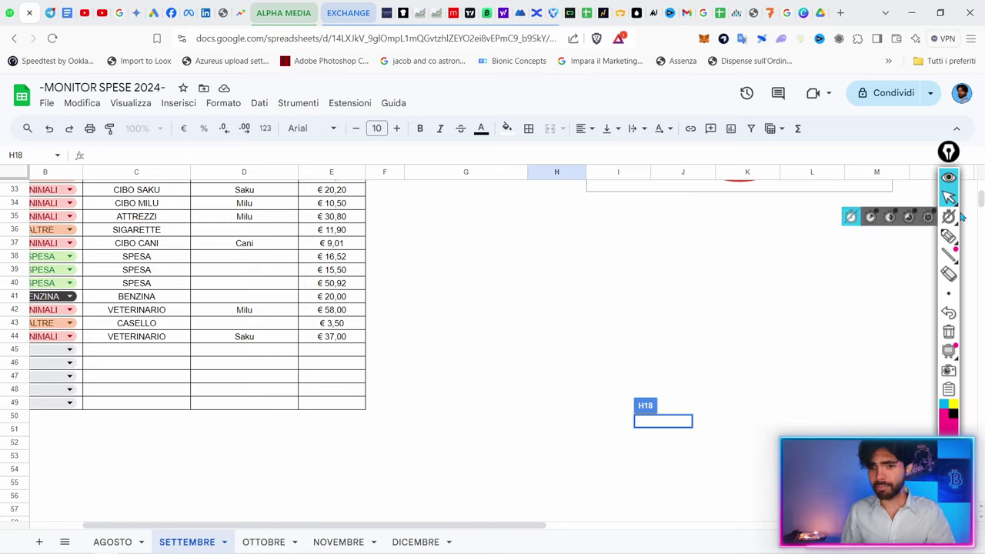
{"action": "left_click", "coordinate": [948, 236]}
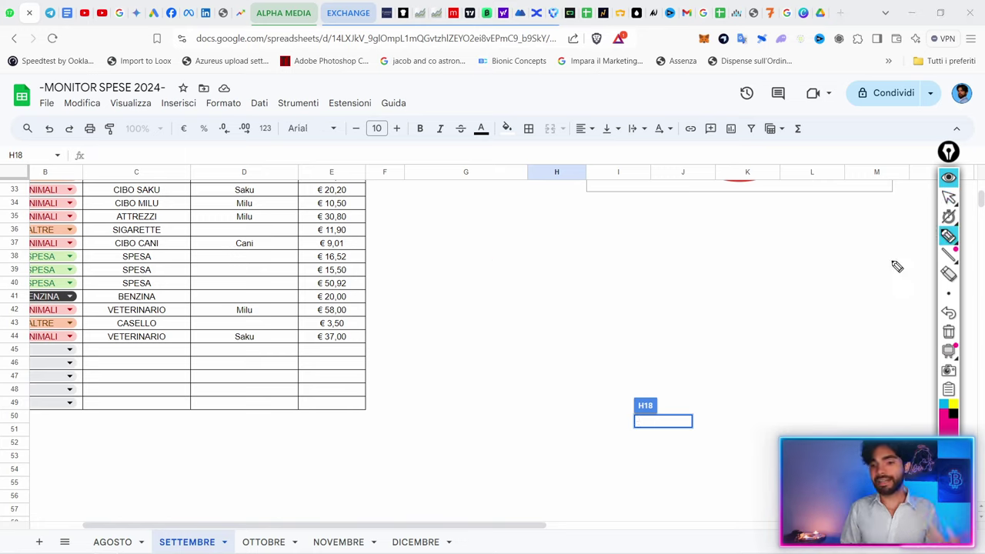
{"action": "left_click", "coordinate": [948, 197]}
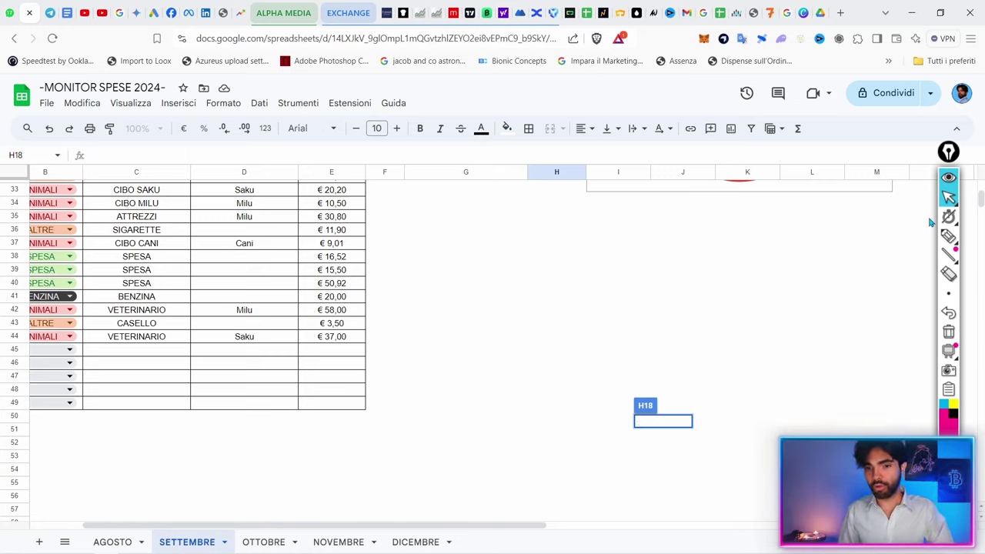
{"action": "left_click", "coordinate": [930, 222]}
{"action": "left_click", "coordinate": [948, 236]}
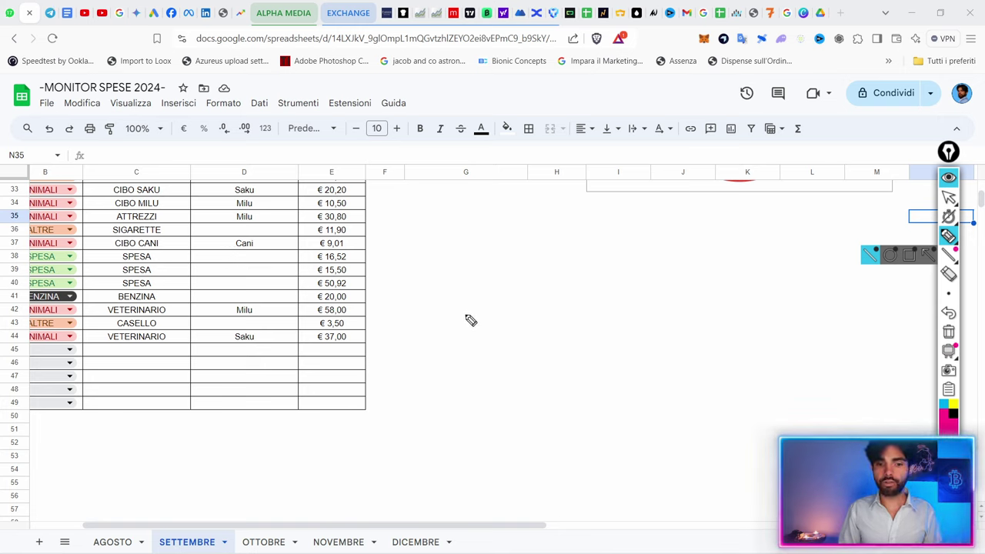
{"action": "mouse_move", "coordinate": [463, 317]}
{"action": "left_mouse_down"}
{"action": "mouse_move", "coordinate": [565, 328]}
{"action": "mouse_move", "coordinate": [602, 349]}
{"action": "mouse_move", "coordinate": [625, 344]}
{"action": "left_mouse_up"}
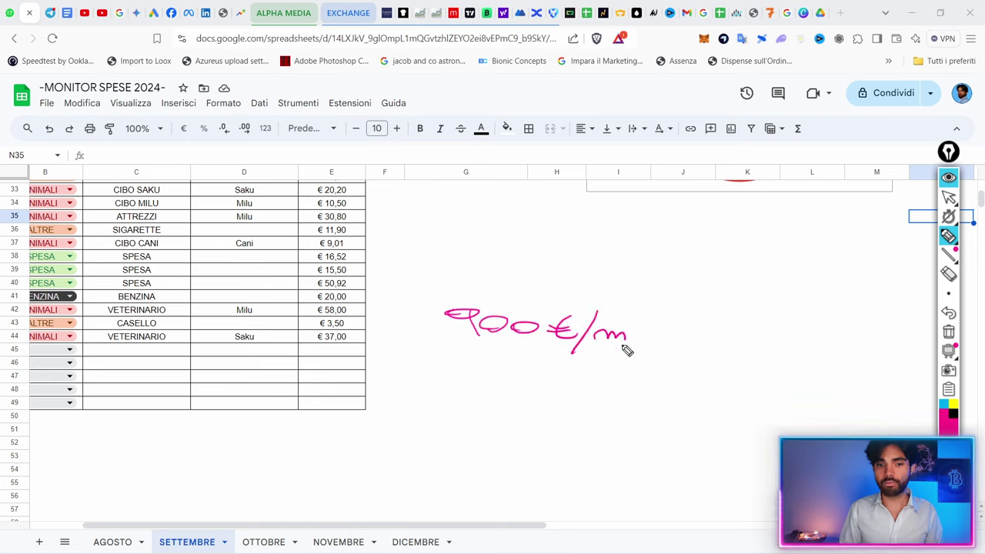
{"action": "left_click_drag", "start_coordinate": [454, 302], "coordinate": [445, 307]}
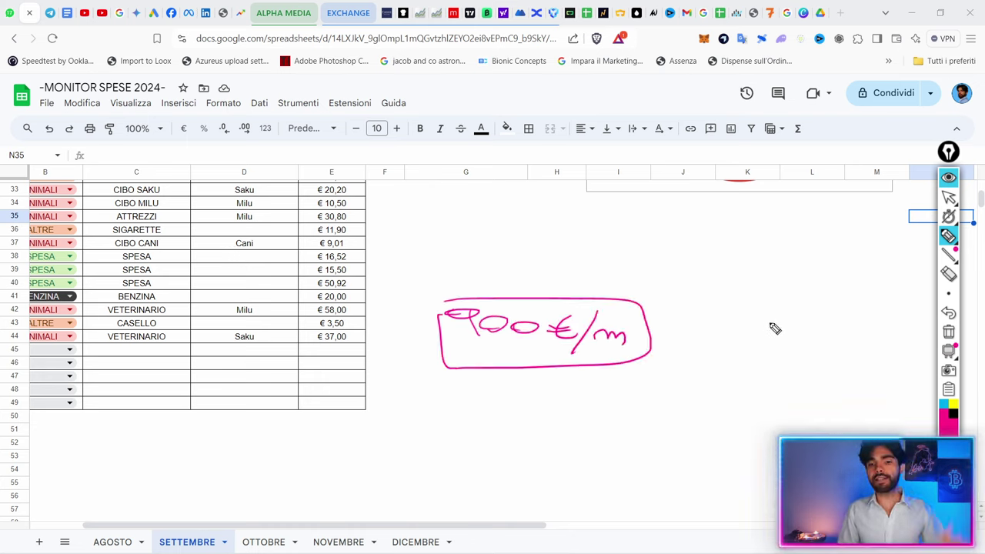
- Draw a double arrow from the 900 €/m box to a boxed "1000€", with an upward arrow to a circled "100€"
{"action": "mouse_move", "coordinate": [735, 325]}
{"action": "left_mouse_down"}
{"action": "mouse_move", "coordinate": [774, 336]}
{"action": "mouse_move", "coordinate": [865, 331]}
{"action": "mouse_move", "coordinate": [705, 341]}
{"action": "mouse_move", "coordinate": [672, 308]}
{"action": "mouse_move", "coordinate": [682, 306]}
{"action": "left_mouse_up"}
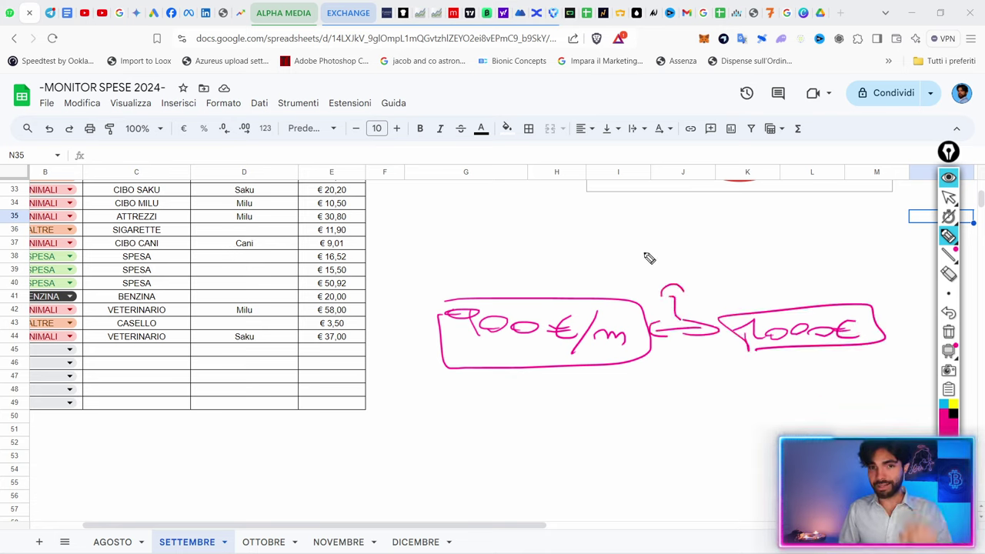
{"action": "mouse_move", "coordinate": [617, 259]}
{"action": "left_mouse_down"}
{"action": "mouse_move", "coordinate": [708, 249]}
{"action": "mouse_move", "coordinate": [711, 259]}
{"action": "mouse_move", "coordinate": [597, 272]}
{"action": "left_mouse_up"}
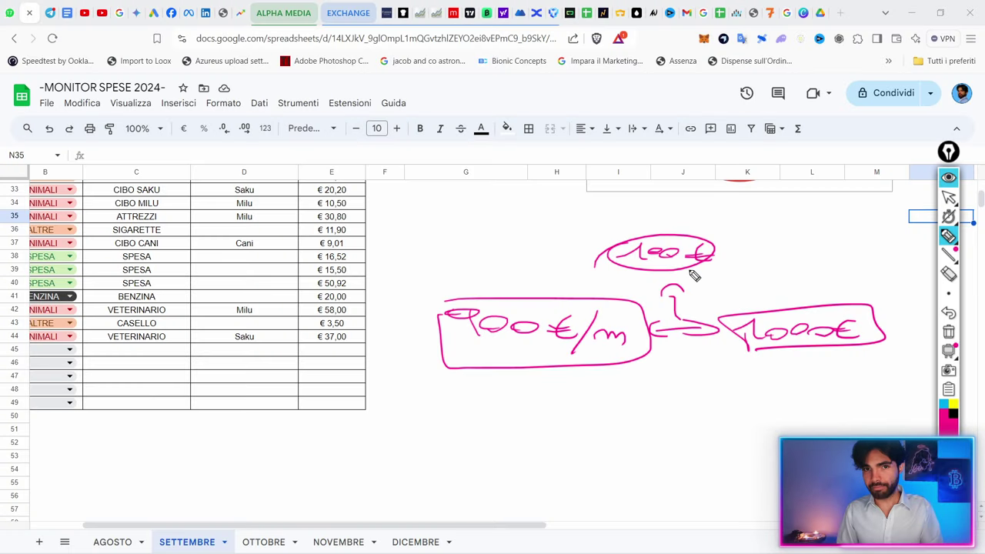
{"action": "mouse_move", "coordinate": [694, 275]}
{"action": "left_mouse_down"}
{"action": "mouse_move", "coordinate": [676, 307]}
{"action": "mouse_move", "coordinate": [677, 286]}
{"action": "mouse_move", "coordinate": [690, 292]}
{"action": "mouse_move", "coordinate": [677, 313]}
{"action": "left_mouse_up"}
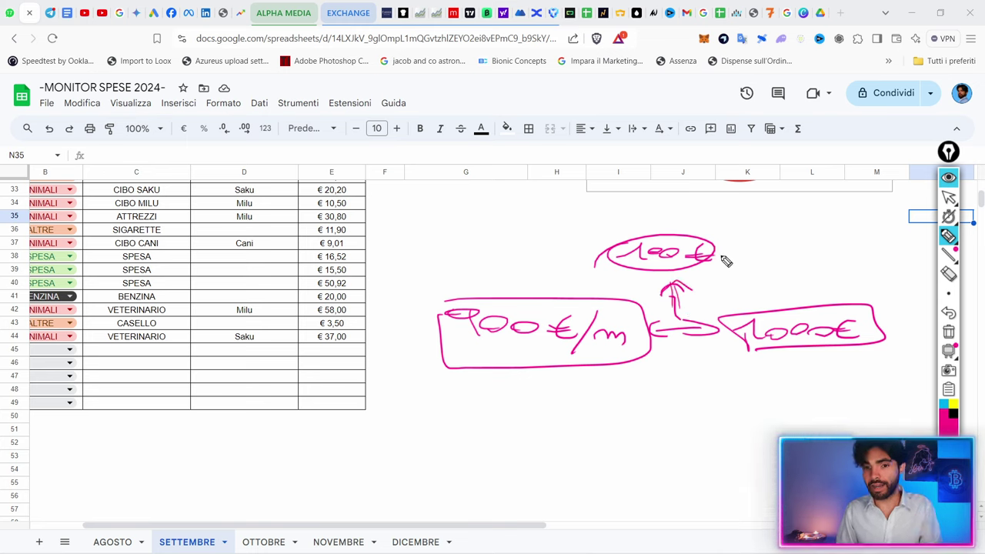
- Branch two arrows from the circled 100€ to small sketched symbols and lead a further arrow from them to a scribbled note
{"action": "mouse_move", "coordinate": [722, 252]}
{"action": "left_mouse_down"}
{"action": "mouse_move", "coordinate": [770, 235]}
{"action": "mouse_move", "coordinate": [767, 226]}
{"action": "mouse_move", "coordinate": [777, 245]}
{"action": "left_mouse_up"}
{"action": "left_click_drag", "start_coordinate": [709, 265], "coordinate": [745, 271]}
{"action": "mouse_move", "coordinate": [733, 264]}
{"action": "left_mouse_down"}
{"action": "mouse_move", "coordinate": [732, 278]}
{"action": "mouse_move", "coordinate": [815, 262]}
{"action": "mouse_move", "coordinate": [780, 264]}
{"action": "mouse_move", "coordinate": [770, 228]}
{"action": "mouse_move", "coordinate": [809, 277]}
{"action": "mouse_move", "coordinate": [832, 245]}
{"action": "mouse_move", "coordinate": [852, 240]}
{"action": "left_mouse_up"}
{"action": "mouse_move", "coordinate": [865, 231]}
{"action": "left_mouse_down"}
{"action": "mouse_move", "coordinate": [875, 244]}
{"action": "mouse_move", "coordinate": [923, 237]}
{"action": "left_mouse_up"}
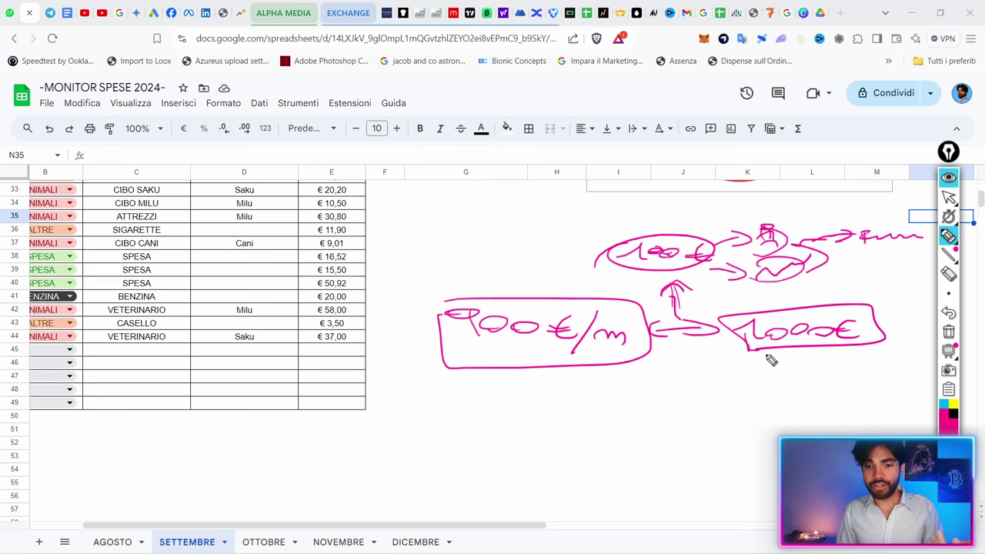
- Draw an upward arrow beside the 1000€ box and write a circled "2000€" beneath it
{"action": "mouse_move", "coordinate": [893, 350]}
{"action": "left_mouse_down"}
{"action": "mouse_move", "coordinate": [894, 306]}
{"action": "mouse_move", "coordinate": [904, 311]}
{"action": "left_mouse_up"}
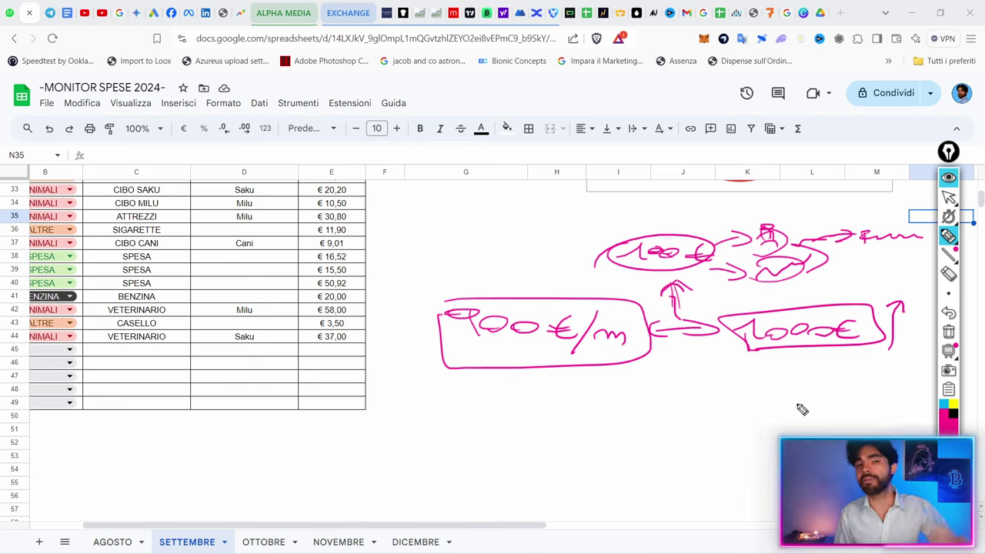
{"action": "mouse_move", "coordinate": [787, 375]}
{"action": "left_mouse_down"}
{"action": "mouse_move", "coordinate": [767, 376]}
{"action": "mouse_move", "coordinate": [821, 380]}
{"action": "mouse_move", "coordinate": [861, 366]}
{"action": "mouse_move", "coordinate": [856, 380]}
{"action": "left_mouse_up"}
{"action": "left_click_drag", "start_coordinate": [831, 373], "coordinate": [848, 371]}
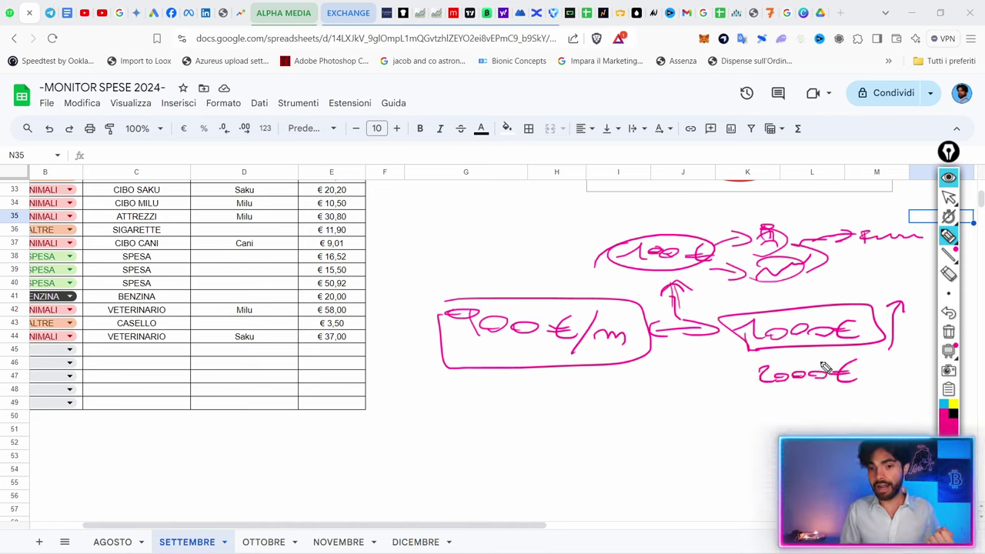
{"action": "mouse_move", "coordinate": [824, 367]}
{"action": "left_mouse_down"}
{"action": "mouse_move", "coordinate": [804, 360]}
{"action": "mouse_move", "coordinate": [817, 357]}
{"action": "left_mouse_up"}
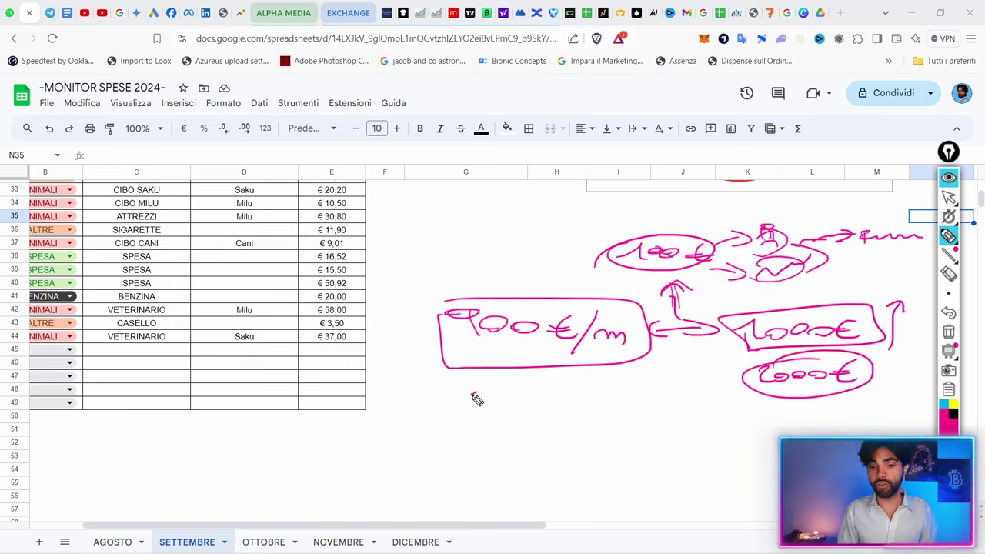
- Write a boxed "1300" under the 900 €/m box and draw a cross between it and the circled 2000€
{"action": "mouse_move", "coordinate": [477, 399]}
{"action": "left_mouse_down"}
{"action": "mouse_move", "coordinate": [519, 391]}
{"action": "mouse_move", "coordinate": [608, 406]}
{"action": "left_mouse_up"}
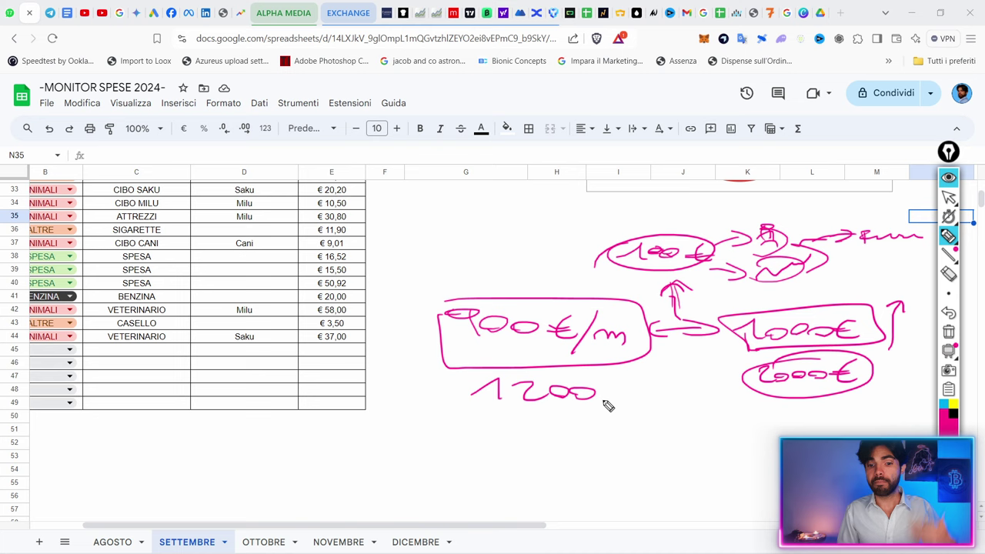
{"action": "mouse_move", "coordinate": [517, 385]}
{"action": "left_mouse_down"}
{"action": "mouse_move", "coordinate": [539, 392]}
{"action": "mouse_move", "coordinate": [531, 407]}
{"action": "left_mouse_up"}
{"action": "mouse_move", "coordinate": [462, 374]}
{"action": "left_mouse_down"}
{"action": "mouse_move", "coordinate": [635, 419]}
{"action": "mouse_move", "coordinate": [450, 374]}
{"action": "left_mouse_up"}
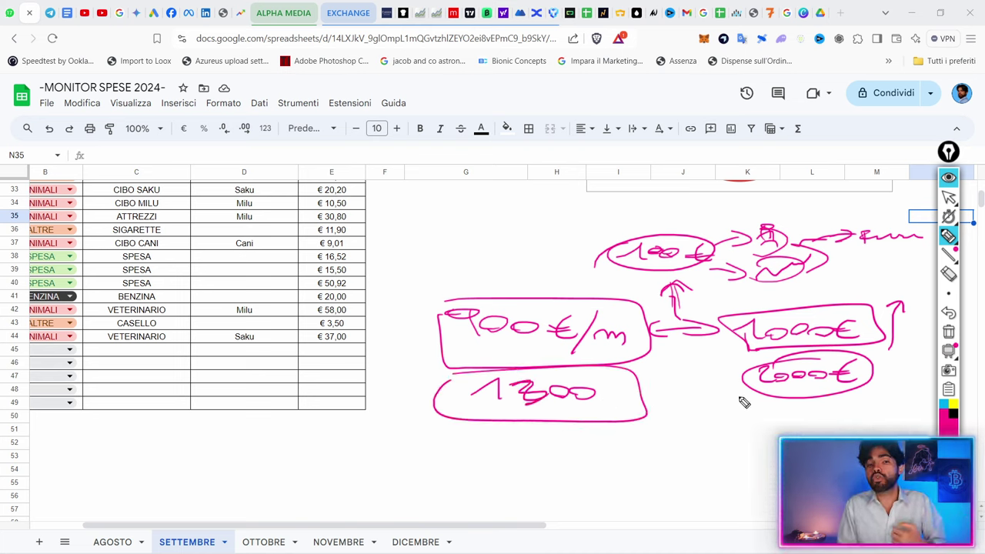
{"action": "mouse_move", "coordinate": [729, 392]}
{"action": "left_mouse_down"}
{"action": "mouse_move", "coordinate": [678, 382]}
{"action": "mouse_move", "coordinate": [666, 402]}
{"action": "left_mouse_up"}
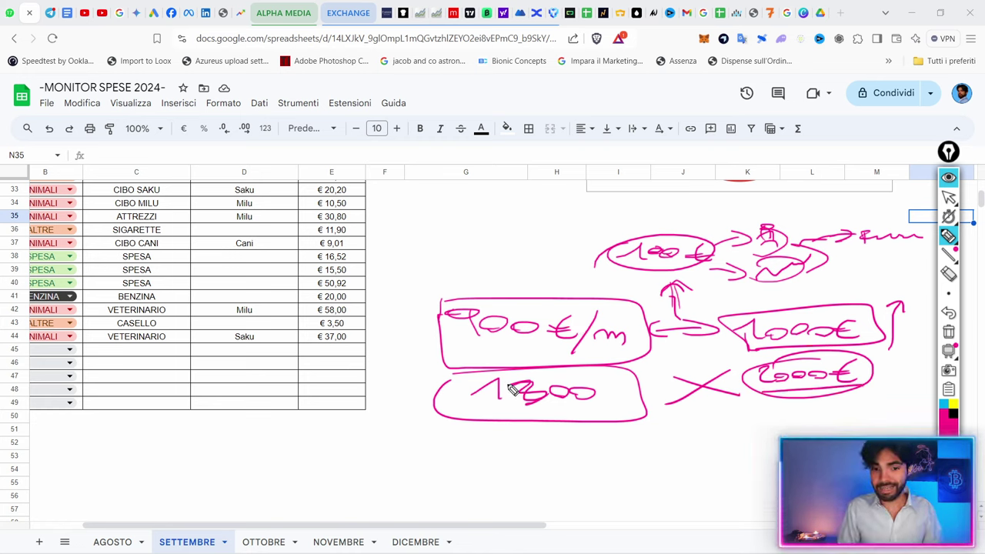
- Cross out the 1300, write "900" beneath it, and add a boxed "1100" beside it
{"action": "mouse_move", "coordinate": [500, 377]}
{"action": "left_mouse_down"}
{"action": "mouse_move", "coordinate": [592, 411]}
{"action": "mouse_move", "coordinate": [565, 418]}
{"action": "mouse_move", "coordinate": [606, 416]}
{"action": "left_mouse_up"}
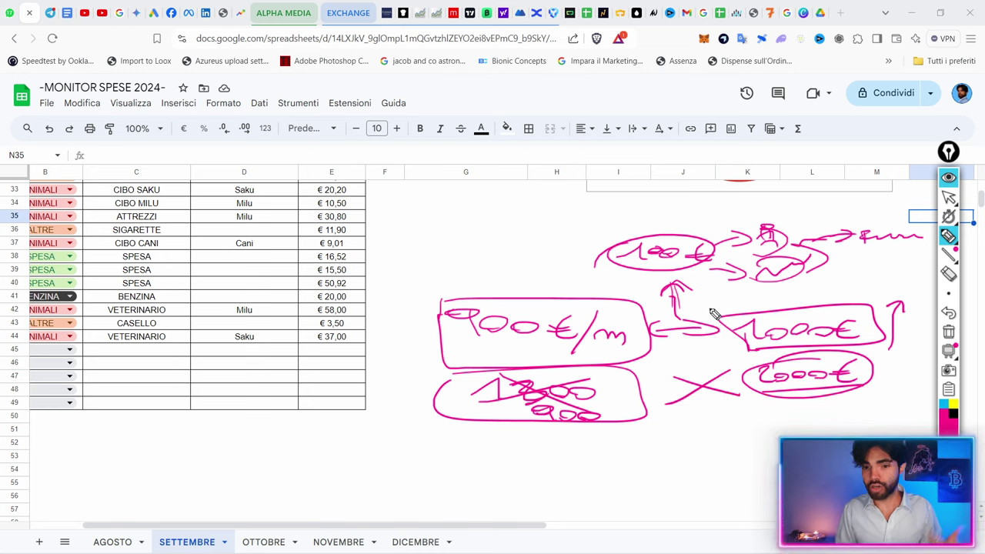
{"action": "left_click_drag", "start_coordinate": [661, 421], "coordinate": [666, 435]}
{"action": "mouse_move", "coordinate": [674, 420]}
{"action": "left_mouse_down"}
{"action": "mouse_move", "coordinate": [683, 435]}
{"action": "mouse_move", "coordinate": [757, 433]}
{"action": "left_mouse_up"}
{"action": "mouse_move", "coordinate": [652, 414]}
{"action": "left_mouse_down"}
{"action": "mouse_move", "coordinate": [768, 411]}
{"action": "mouse_move", "coordinate": [640, 417]}
{"action": "left_mouse_up"}
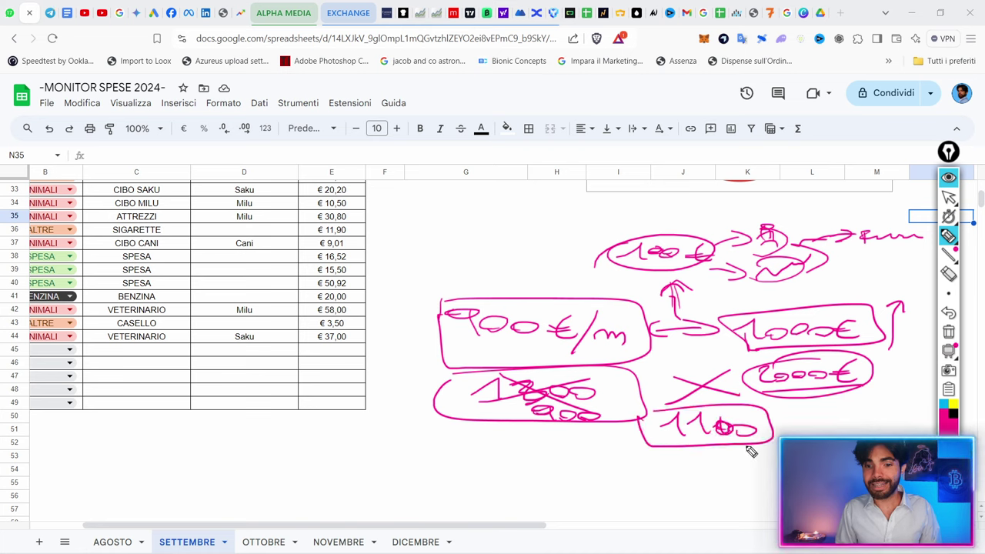
- Draw an arrow from the boxed 1100 to the note "F.E." and a curved arrow back up to the circled 2000€
{"action": "left_click_drag", "start_coordinate": [775, 432], "coordinate": [887, 430]}
{"action": "left_click", "coordinate": [895, 434]}
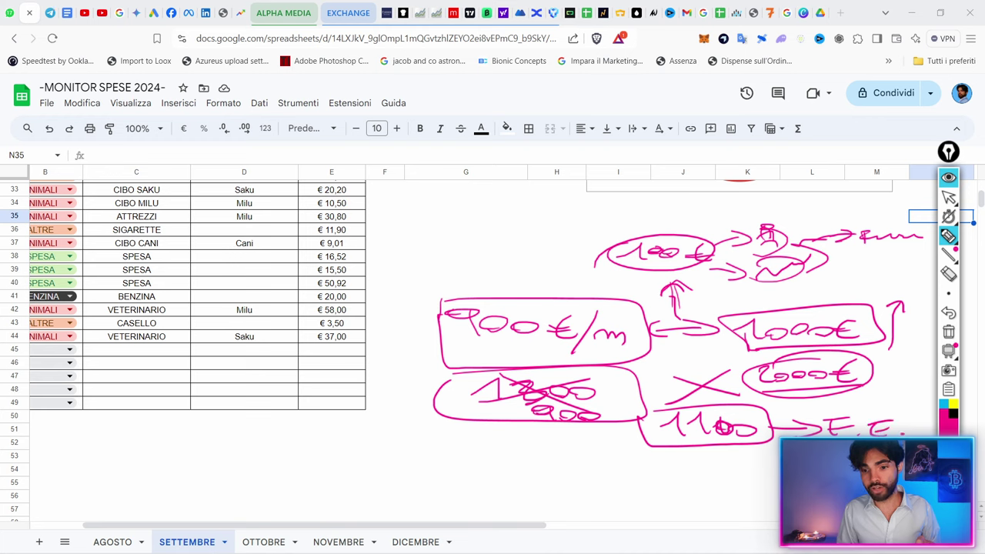
{"action": "left_click_drag", "start_coordinate": [759, 449], "coordinate": [778, 460]}
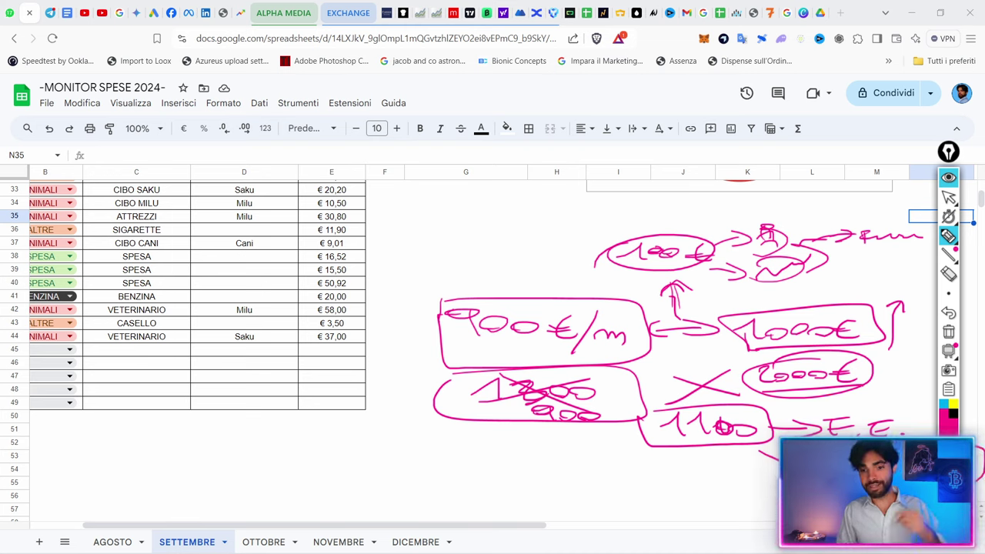
{"action": "left_click_drag", "start_coordinate": [931, 417], "coordinate": [875, 369]}
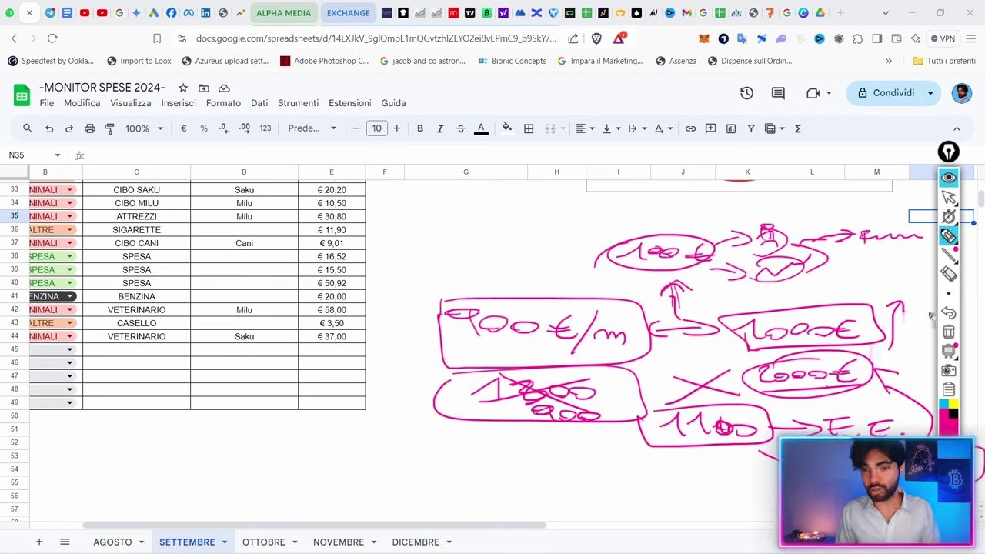
- Clear all the drawings, then handwrite a boxed "900 - 1200€/m" with an arrow pointing away from it
{"action": "left_click", "coordinate": [948, 332]}
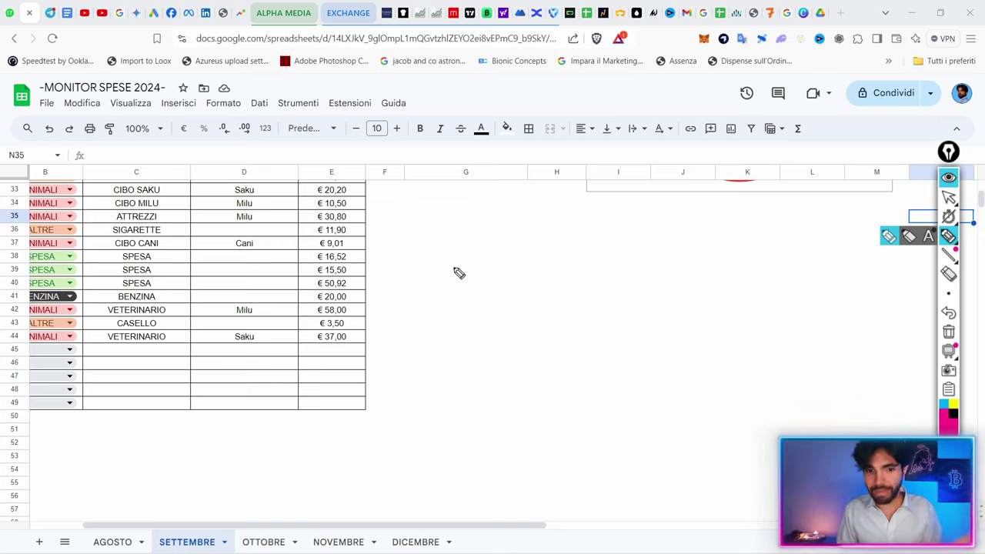
{"action": "mouse_move", "coordinate": [434, 266]}
{"action": "left_mouse_down"}
{"action": "mouse_move", "coordinate": [648, 273]}
{"action": "mouse_move", "coordinate": [611, 277]}
{"action": "mouse_move", "coordinate": [666, 297]}
{"action": "mouse_move", "coordinate": [434, 263]}
{"action": "left_mouse_up"}
{"action": "left_click_drag", "start_coordinate": [650, 283], "coordinate": [765, 282]}
{"action": "left_click_drag", "start_coordinate": [727, 269], "coordinate": [735, 293]}
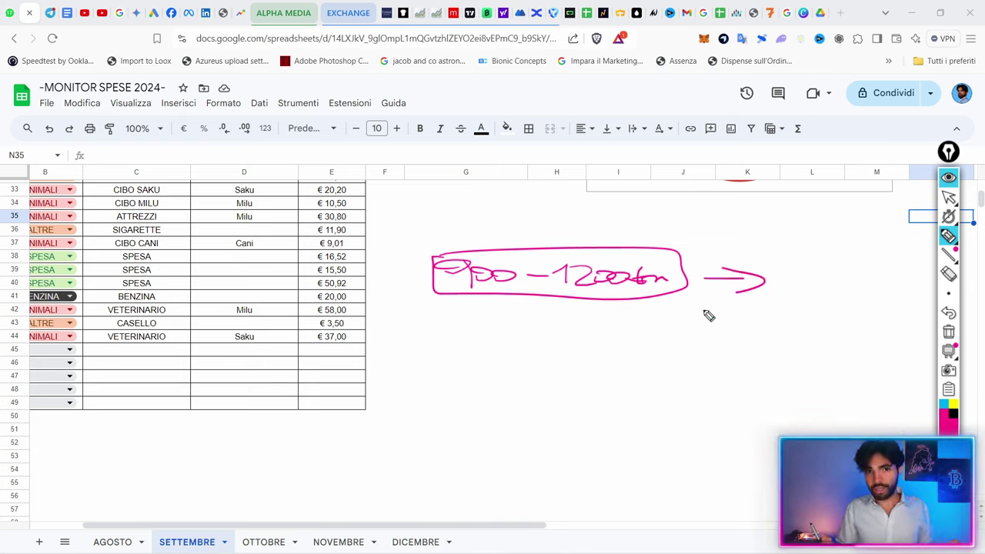
- Handwrite a circled "ricch." note above the arrow, add arrows leading to short notes, and circle the "900 - 1200€/m" box
{"action": "mouse_move", "coordinate": [708, 262]}
{"action": "left_mouse_down"}
{"action": "mouse_move", "coordinate": [737, 232]}
{"action": "mouse_move", "coordinate": [727, 216]}
{"action": "mouse_move", "coordinate": [850, 213]}
{"action": "left_mouse_up"}
{"action": "mouse_move", "coordinate": [827, 205]}
{"action": "left_mouse_down"}
{"action": "mouse_move", "coordinate": [849, 213]}
{"action": "mouse_move", "coordinate": [832, 220]}
{"action": "left_mouse_up"}
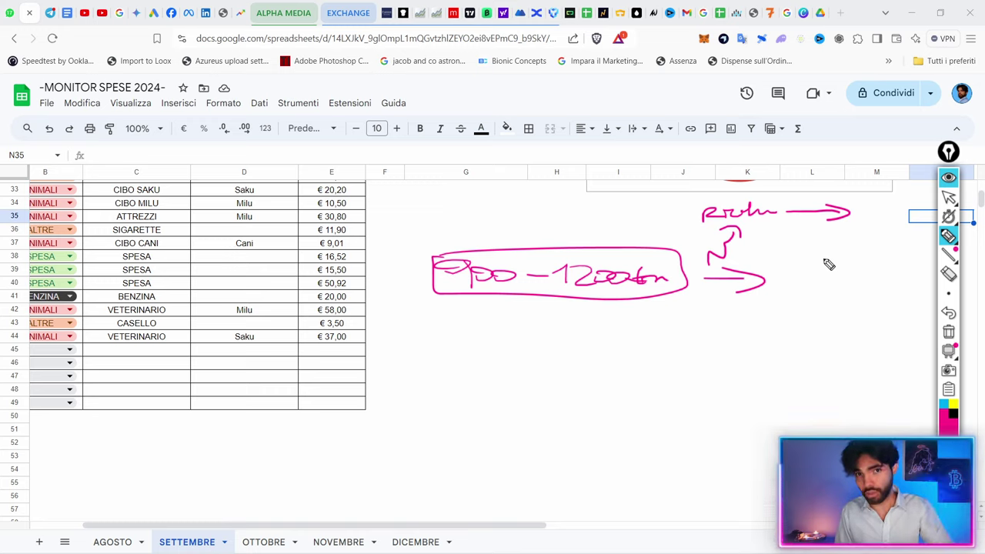
{"action": "mouse_move", "coordinate": [770, 207]}
{"action": "left_mouse_down"}
{"action": "mouse_move", "coordinate": [767, 224]}
{"action": "mouse_move", "coordinate": [816, 236]}
{"action": "mouse_move", "coordinate": [876, 224]}
{"action": "mouse_move", "coordinate": [880, 209]}
{"action": "mouse_move", "coordinate": [871, 219]}
{"action": "left_mouse_up"}
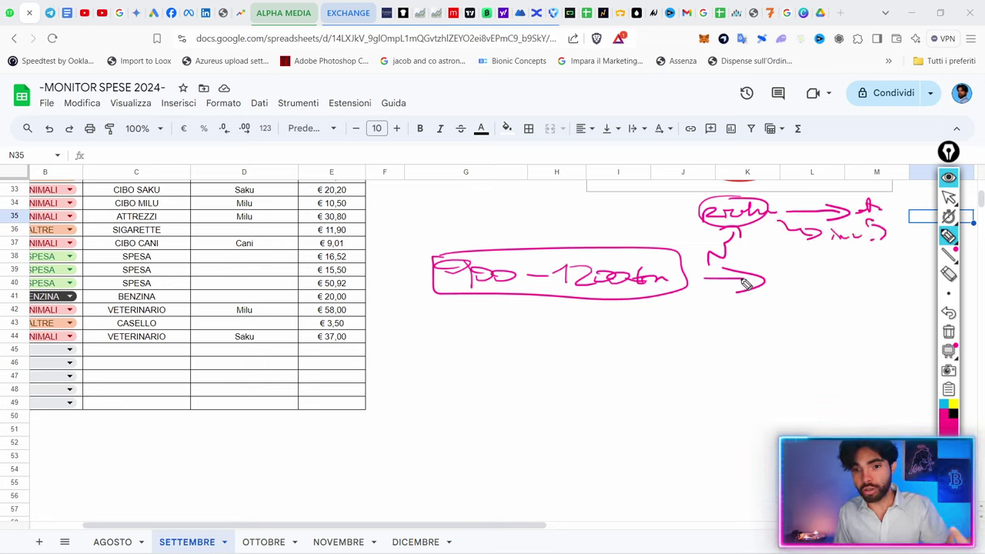
{"action": "mouse_move", "coordinate": [573, 248]}
{"action": "left_mouse_down"}
{"action": "mouse_move", "coordinate": [462, 291]}
{"action": "mouse_move", "coordinate": [486, 229]}
{"action": "left_mouse_up"}
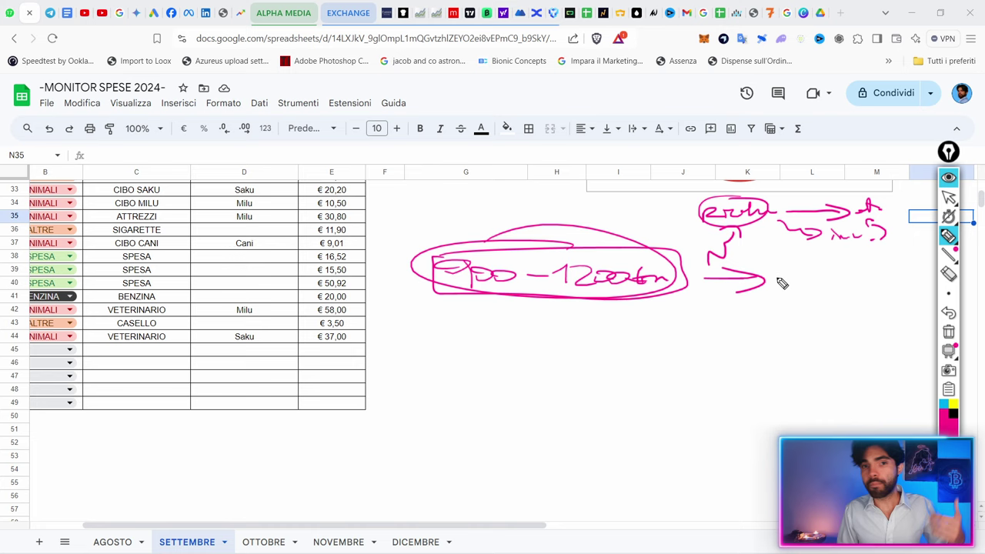
- Handwrite a column of amounts 1000, 2000, 4000 and 10000 after the arrow, bracket it, and link successive amounts with curves
{"action": "mouse_move", "coordinate": [773, 275]}
{"action": "left_mouse_down"}
{"action": "mouse_move", "coordinate": [786, 285]}
{"action": "mouse_move", "coordinate": [849, 274]}
{"action": "left_mouse_up"}
{"action": "left_click_drag", "start_coordinate": [781, 310], "coordinate": [865, 314]}
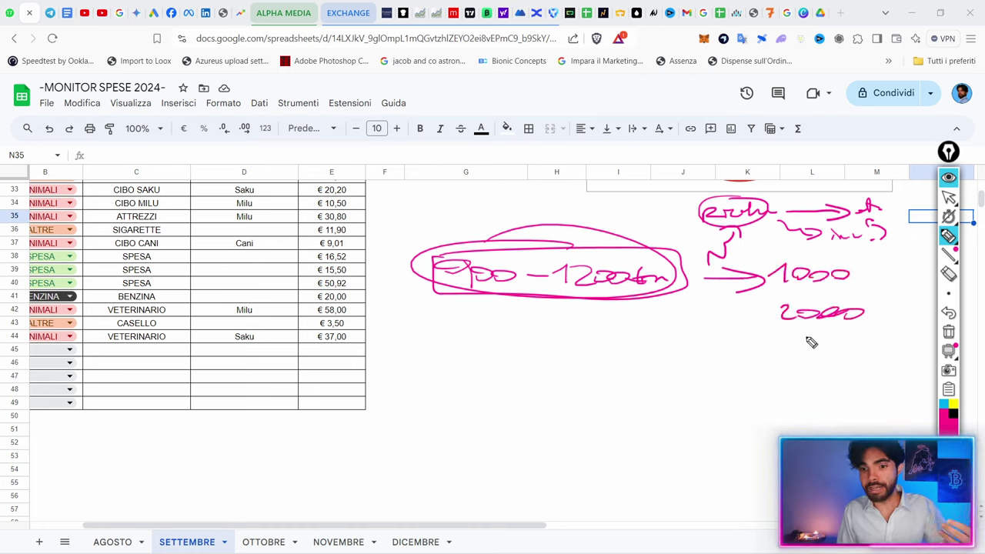
{"action": "mouse_move", "coordinate": [787, 339]}
{"action": "left_mouse_down"}
{"action": "mouse_move", "coordinate": [807, 360]}
{"action": "mouse_move", "coordinate": [875, 353]}
{"action": "left_mouse_up"}
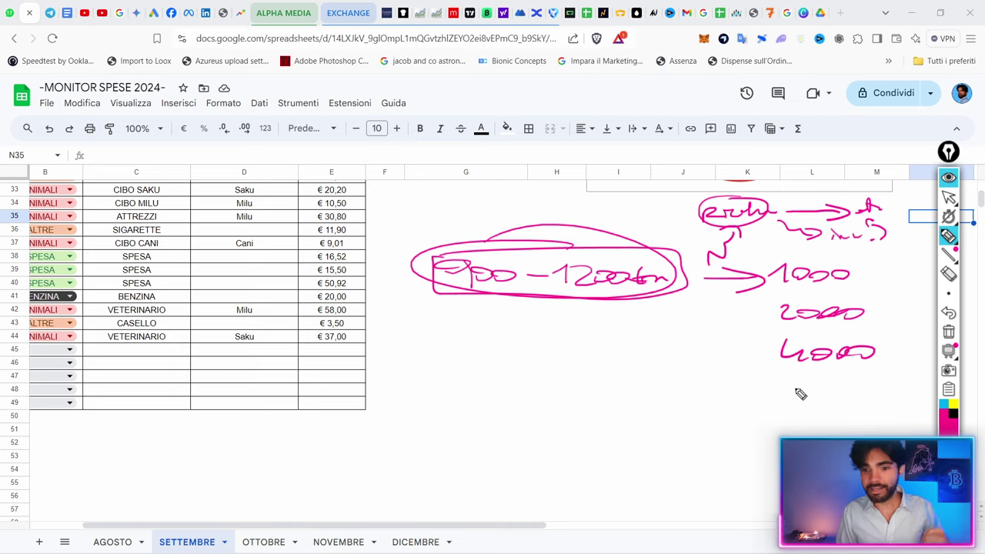
{"action": "left_click_drag", "start_coordinate": [782, 387], "coordinate": [787, 400]}
{"action": "left_click_drag", "start_coordinate": [797, 392], "coordinate": [902, 395]}
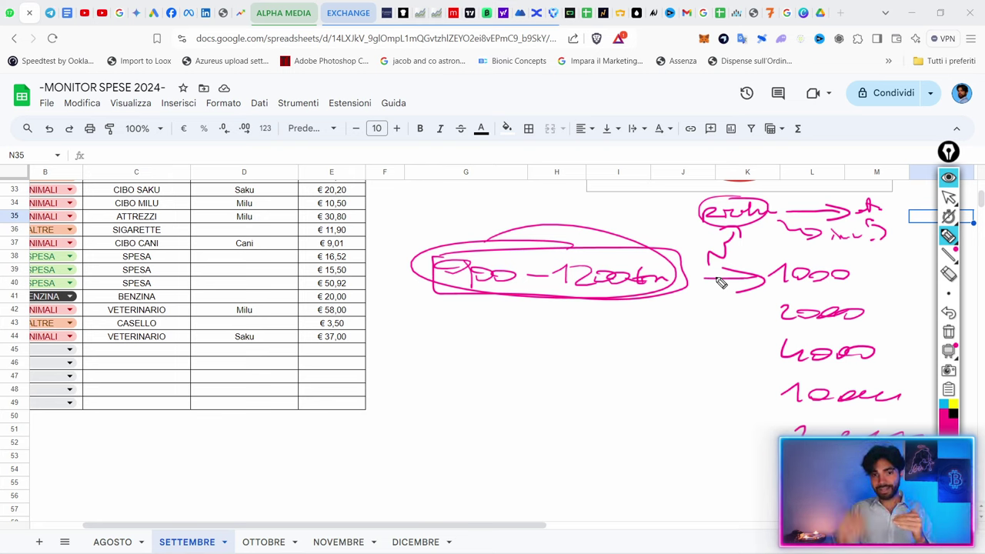
{"action": "left_click_drag", "start_coordinate": [790, 248], "coordinate": [770, 473]}
{"action": "mouse_move", "coordinate": [857, 241]}
{"action": "left_mouse_down"}
{"action": "mouse_move", "coordinate": [896, 295]}
{"action": "mouse_move", "coordinate": [919, 376]}
{"action": "left_mouse_up"}
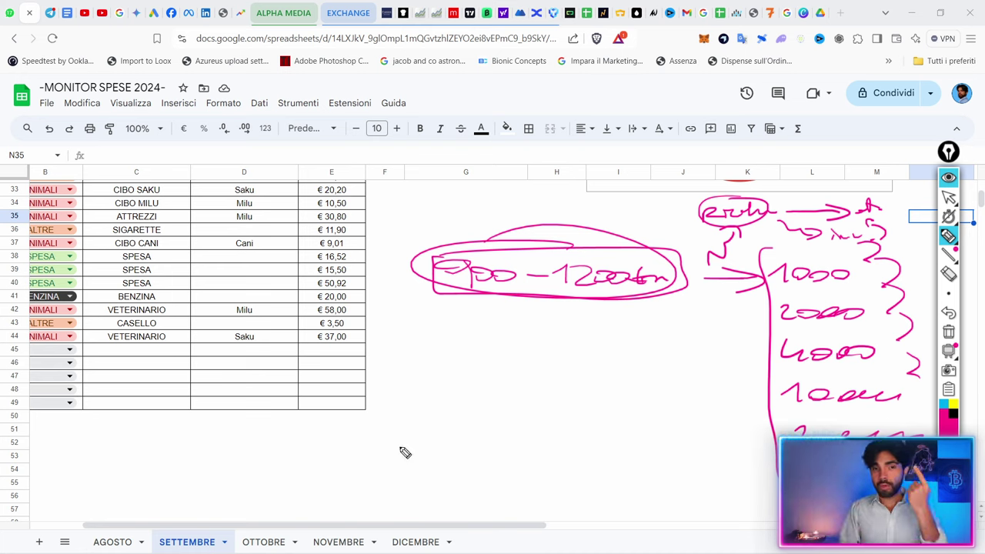
- Handwrite "uscite" below the circled "900 - 1200€/m" box with a downward arrow beneath the word
{"action": "mouse_move", "coordinate": [413, 369]}
{"action": "left_mouse_down"}
{"action": "mouse_move", "coordinate": [417, 429]}
{"action": "mouse_move", "coordinate": [434, 412]}
{"action": "left_mouse_up"}
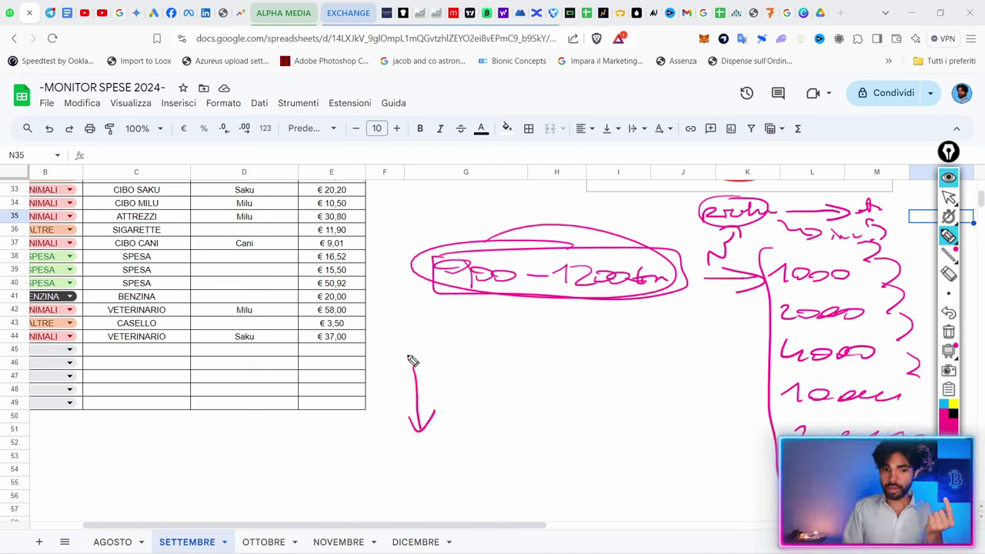
{"action": "left_click_drag", "start_coordinate": [401, 343], "coordinate": [416, 344]}
{"action": "mouse_move", "coordinate": [435, 344]}
{"action": "left_mouse_down"}
{"action": "mouse_move", "coordinate": [423, 355]}
{"action": "mouse_move", "coordinate": [442, 355]}
{"action": "left_mouse_up"}
{"action": "mouse_move", "coordinate": [461, 343]}
{"action": "left_mouse_down"}
{"action": "mouse_move", "coordinate": [462, 354]}
{"action": "mouse_move", "coordinate": [484, 353]}
{"action": "left_mouse_up"}
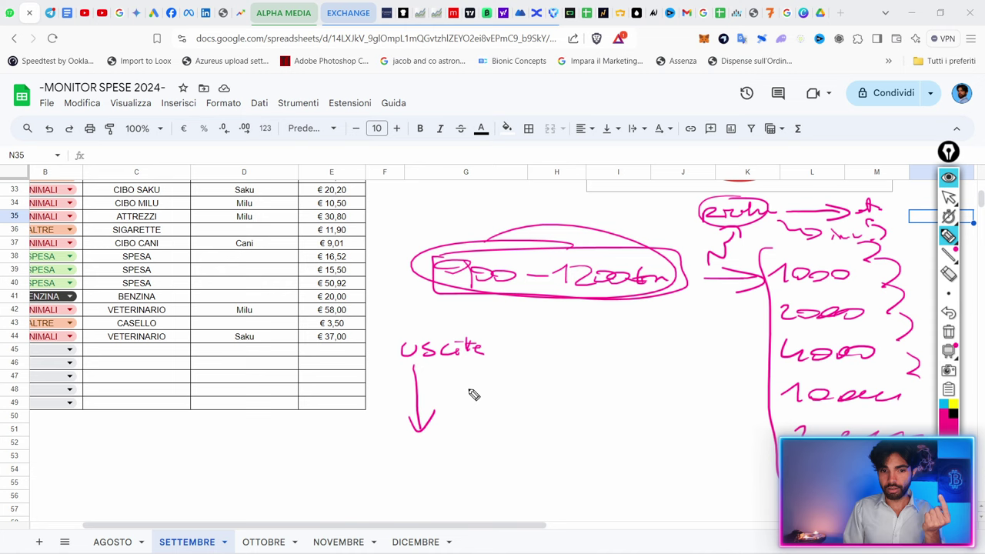
- Draw a zigzag horizontal arrow beside the downward one, with "ricch." and an underlined "€ extra" beneath it, plus a curved arrow
{"action": "left_click_drag", "start_coordinate": [457, 399], "coordinate": [536, 393]}
{"action": "mouse_move", "coordinate": [470, 422]}
{"action": "left_mouse_down"}
{"action": "mouse_move", "coordinate": [543, 416]}
{"action": "mouse_move", "coordinate": [547, 392]}
{"action": "left_mouse_up"}
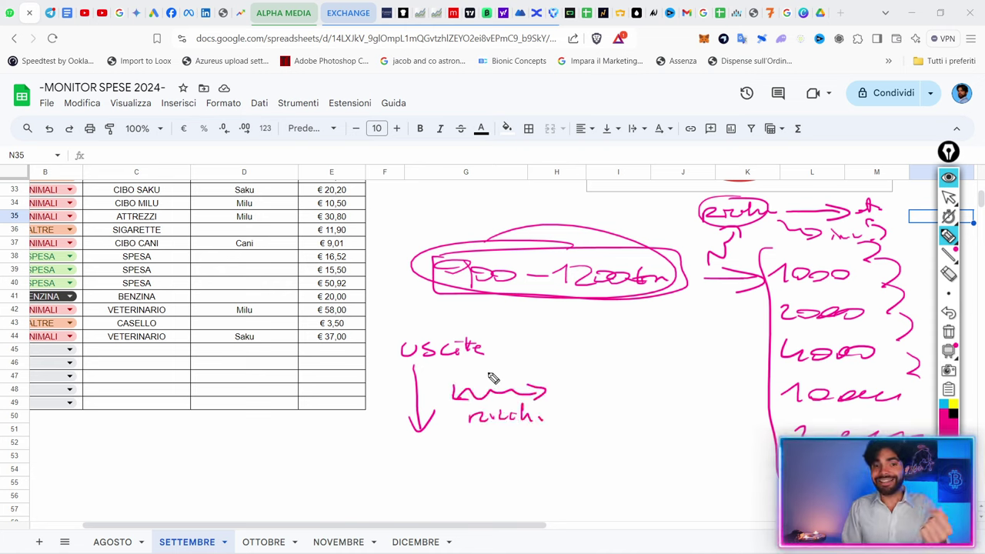
{"action": "left_click_drag", "start_coordinate": [465, 448], "coordinate": [475, 448]}
{"action": "mouse_move", "coordinate": [487, 440]}
{"action": "left_mouse_down"}
{"action": "mouse_move", "coordinate": [486, 454]}
{"action": "mouse_move", "coordinate": [559, 455]}
{"action": "left_mouse_up"}
{"action": "mouse_move", "coordinate": [457, 462]}
{"action": "left_mouse_down"}
{"action": "mouse_move", "coordinate": [555, 460]}
{"action": "mouse_move", "coordinate": [550, 479]}
{"action": "mouse_move", "coordinate": [568, 482]}
{"action": "left_mouse_up"}
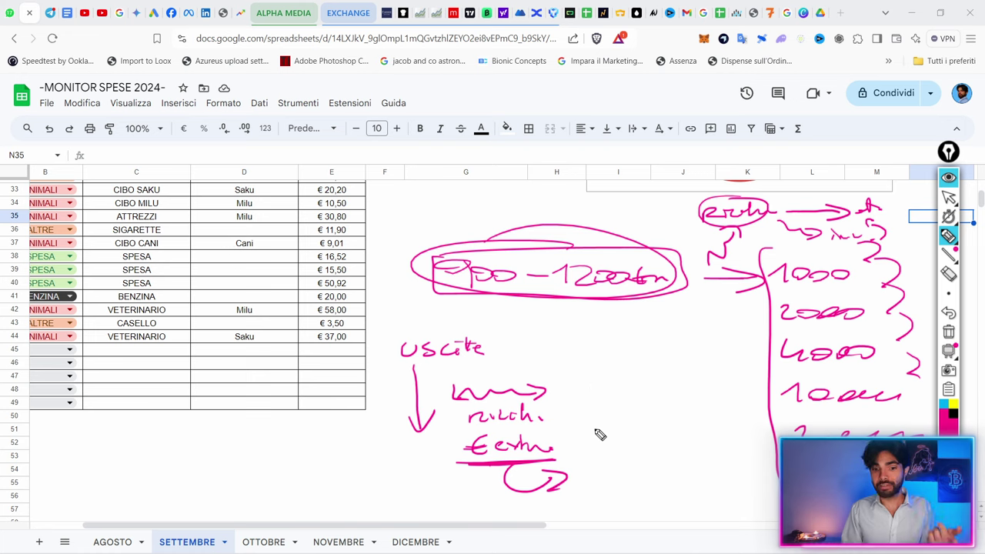
- Draw an upward arrow labelled "entrate" and circle both the "ricch. € extra" notes and the word "uscite" repeatedly
{"action": "mouse_move", "coordinate": [593, 432]}
{"action": "left_mouse_down"}
{"action": "mouse_move", "coordinate": [584, 356]}
{"action": "mouse_move", "coordinate": [573, 355]}
{"action": "mouse_move", "coordinate": [654, 334]}
{"action": "mouse_move", "coordinate": [679, 345]}
{"action": "mouse_move", "coordinate": [675, 336]}
{"action": "left_mouse_up"}
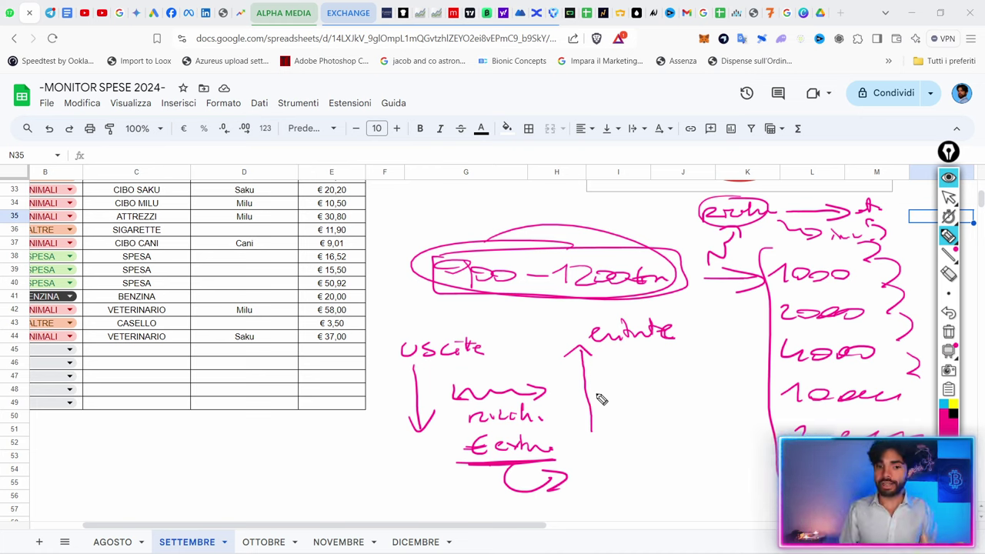
{"action": "mouse_move", "coordinate": [521, 388]}
{"action": "left_mouse_down"}
{"action": "mouse_move", "coordinate": [462, 381]}
{"action": "mouse_move", "coordinate": [570, 462]}
{"action": "mouse_move", "coordinate": [523, 507]}
{"action": "left_mouse_up"}
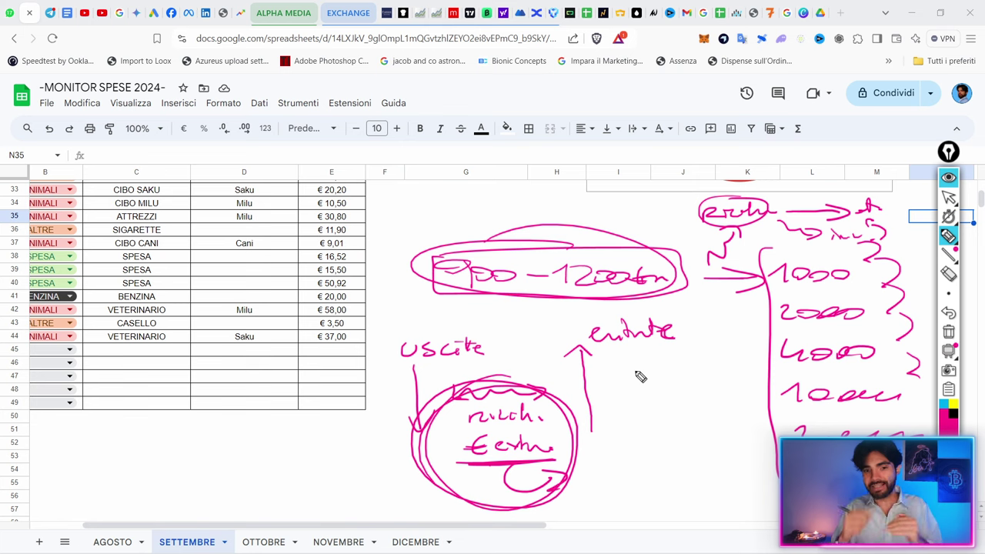
{"action": "left_click_drag", "start_coordinate": [518, 389], "coordinate": [576, 419]}
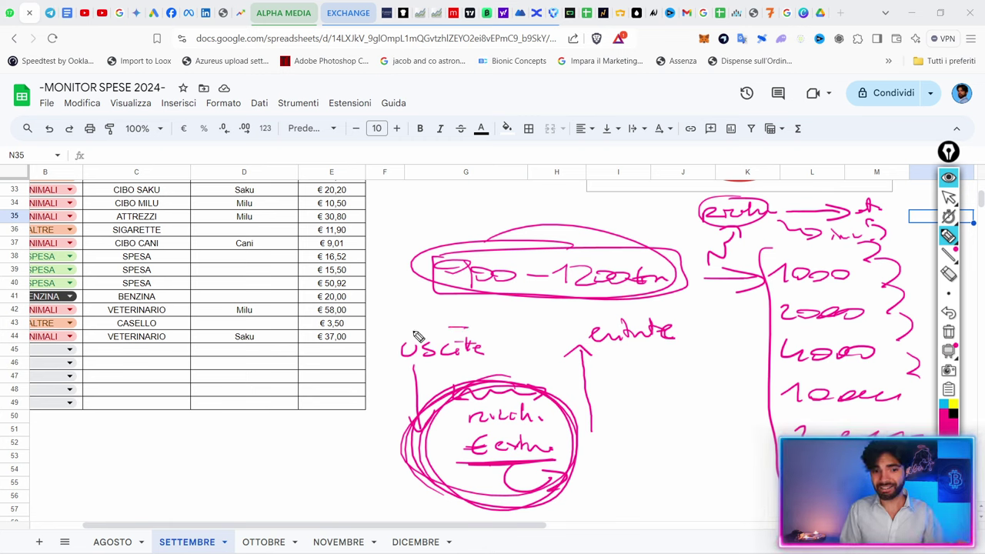
{"action": "mouse_move", "coordinate": [419, 337]}
{"action": "left_mouse_down"}
{"action": "mouse_move", "coordinate": [528, 342]}
{"action": "mouse_move", "coordinate": [331, 350]}
{"action": "mouse_move", "coordinate": [500, 377]}
{"action": "left_mouse_up"}
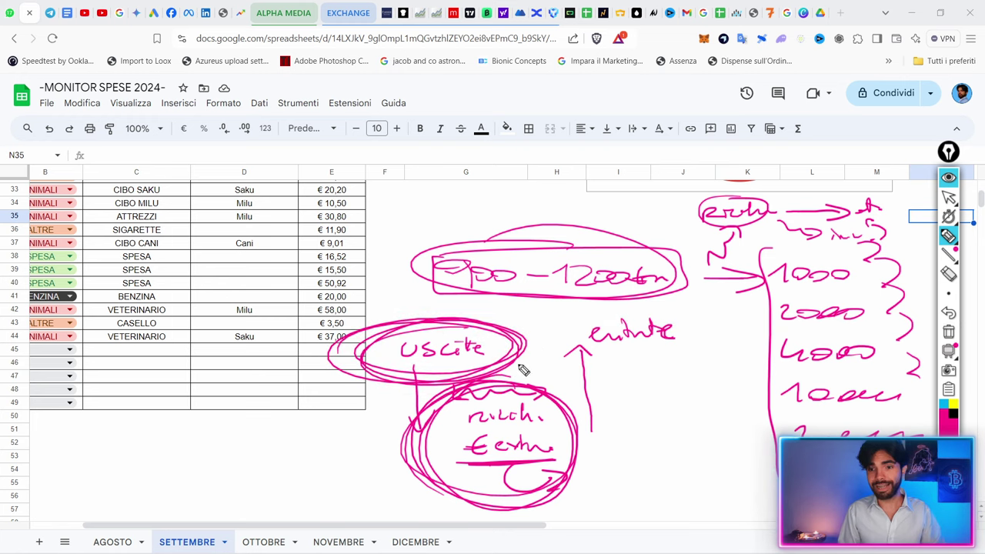
- Clear all the drawings and select the TOT. SPESO MESE total of the SETTEMBRE sheet to point it out
{"action": "left_click", "coordinate": [948, 198]}
{"action": "left_click", "coordinate": [948, 332]}
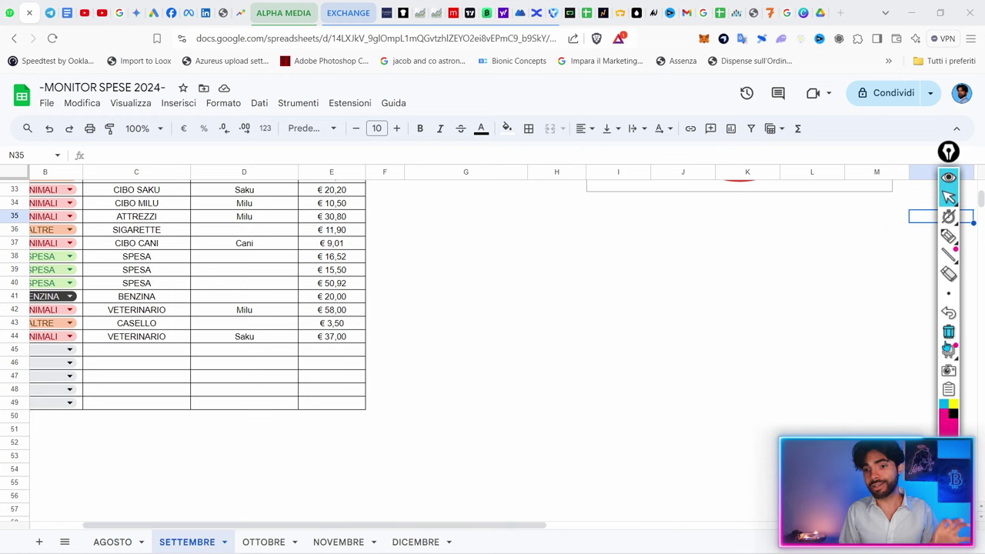
{"action": "scroll", "coordinate": [774, 332], "scroll_direction": "up", "scroll_amount": 3}
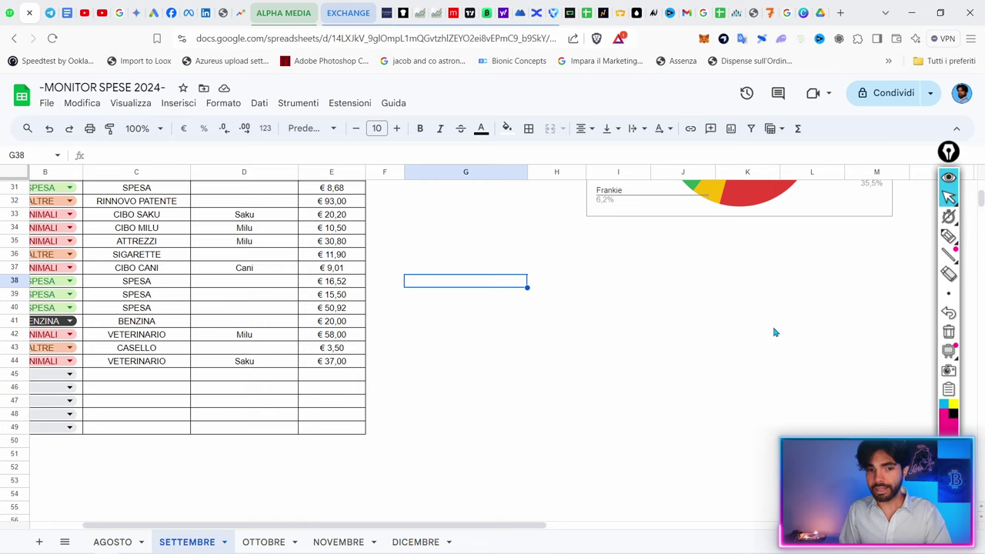
{"action": "scroll", "coordinate": [775, 332], "scroll_direction": "up", "scroll_amount": 5}
{"action": "scroll", "coordinate": [775, 333], "scroll_direction": "up", "scroll_amount": 2}
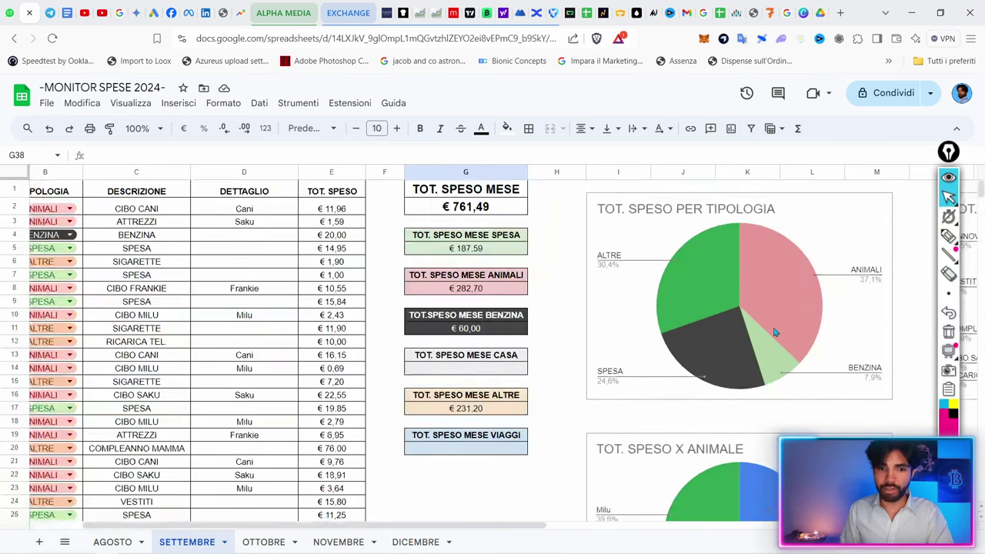
{"action": "left_click", "coordinate": [437, 208]}
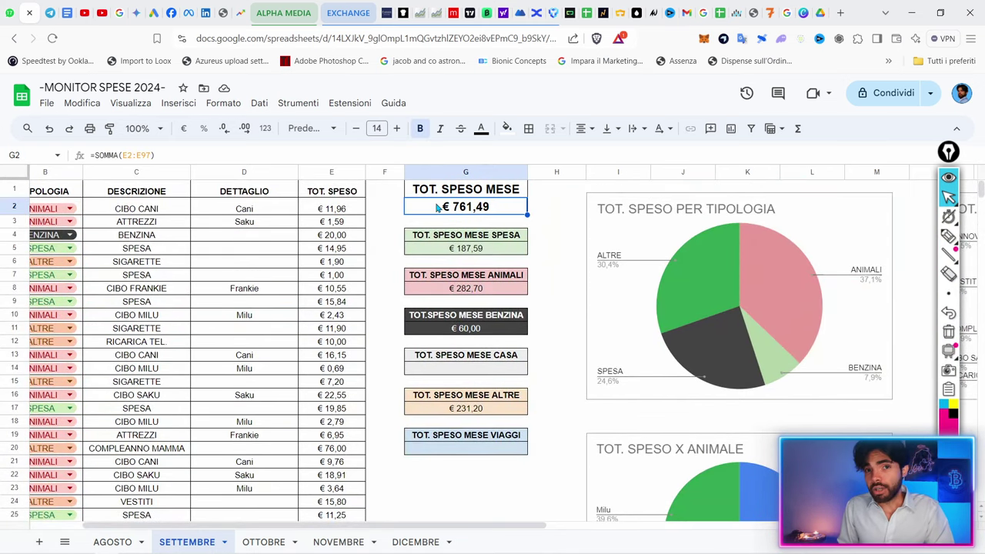
{"action": "left_click", "coordinate": [556, 188]}
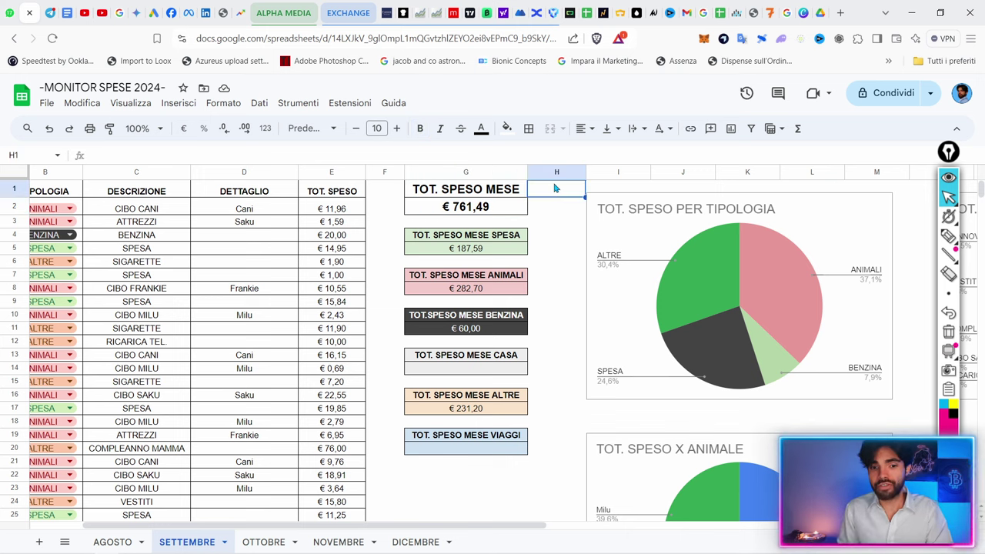
- Review the September expense list and start an entry with "-" in the empty cell H22
{"action": "left_click", "coordinate": [546, 460]}
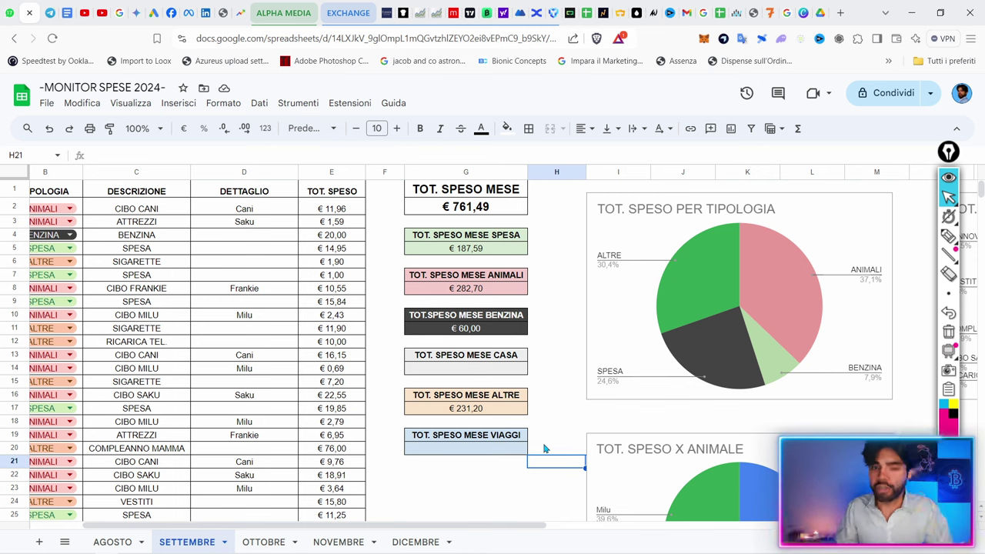
{"action": "scroll", "coordinate": [544, 449], "scroll_direction": "left", "scroll_amount": 2}
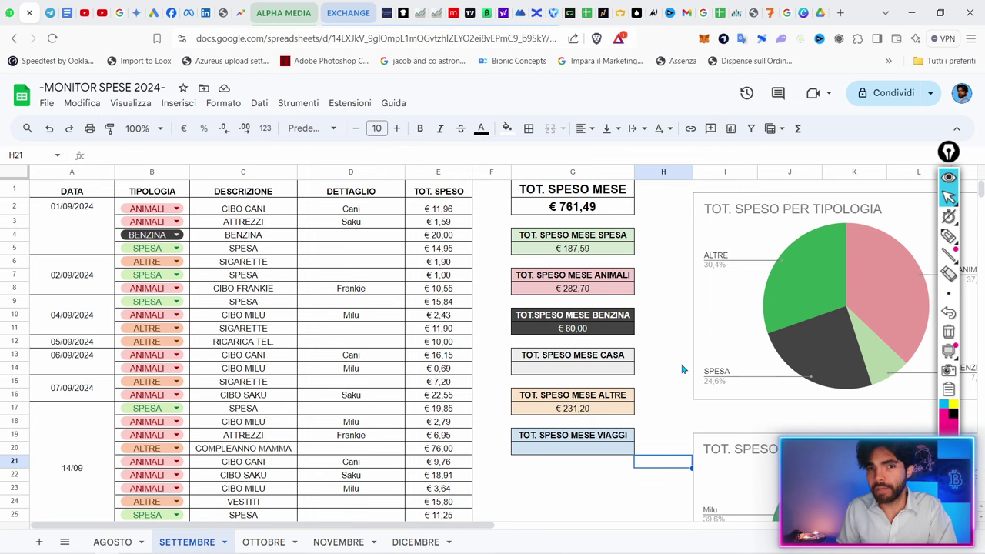
{"action": "left_click", "coordinate": [659, 476]}
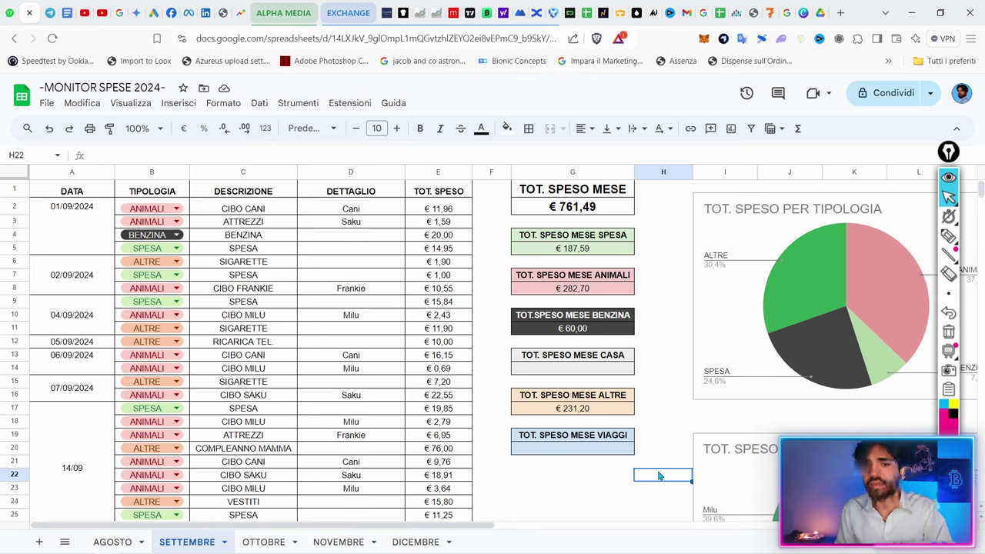
{"action": "scroll", "coordinate": [658, 475], "scroll_direction": "down", "scroll_amount": 3}
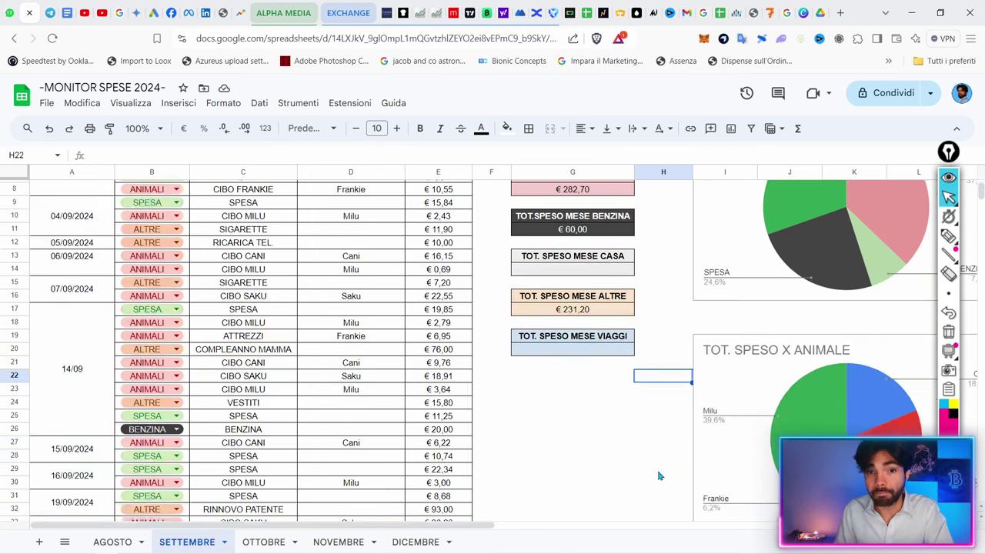
{"action": "scroll", "coordinate": [658, 471], "scroll_direction": "down", "scroll_amount": 7}
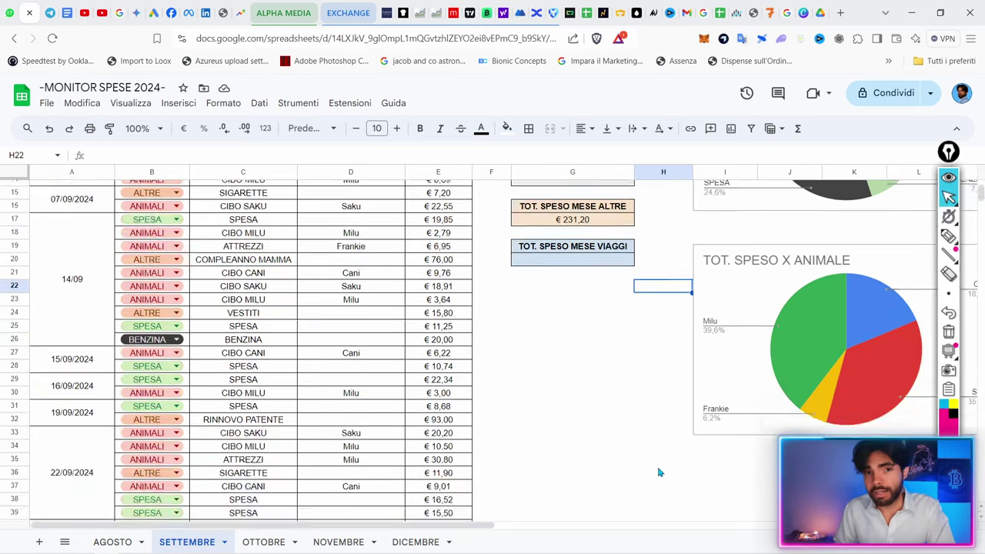
{"action": "scroll", "coordinate": [657, 469], "scroll_direction": "up", "scroll_amount": 10}
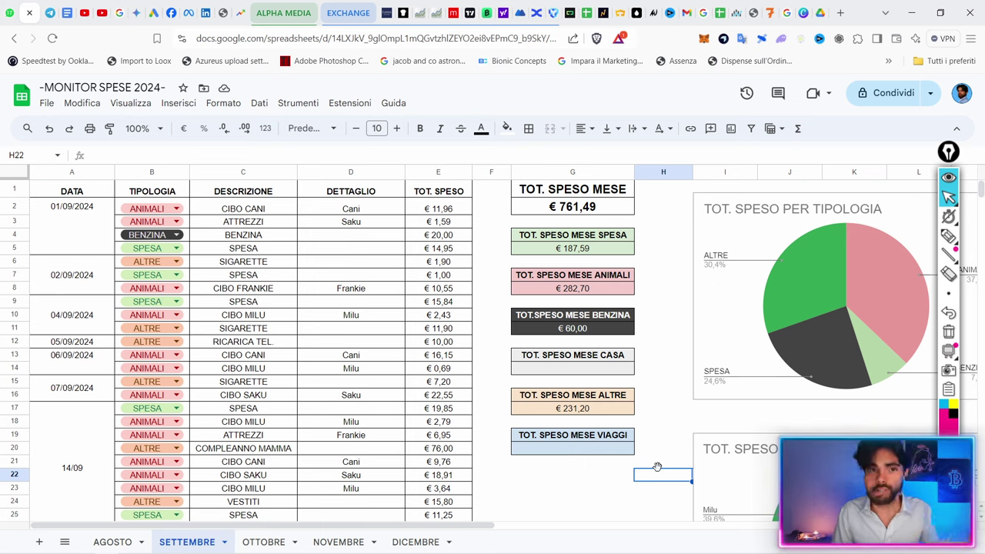
{"action": "type", "text": "-"}
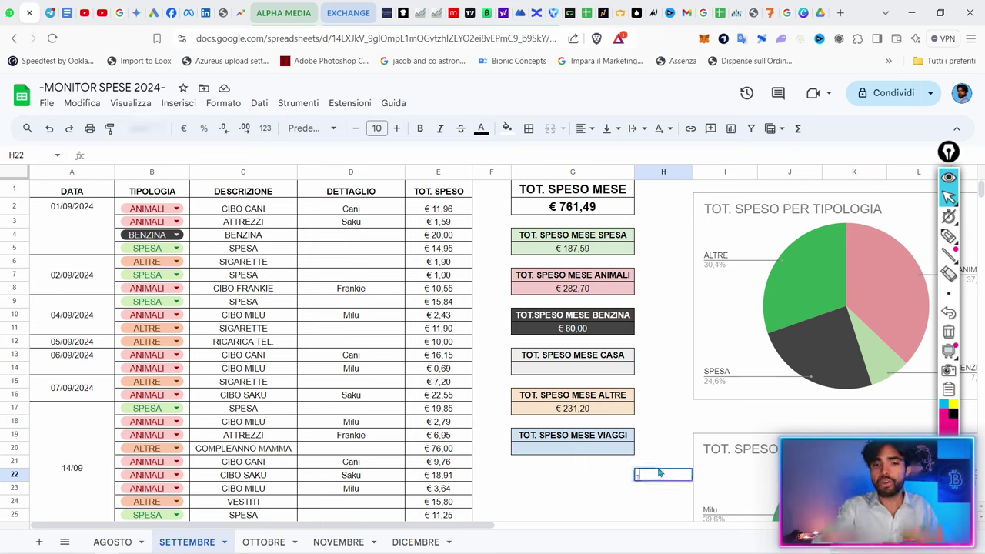